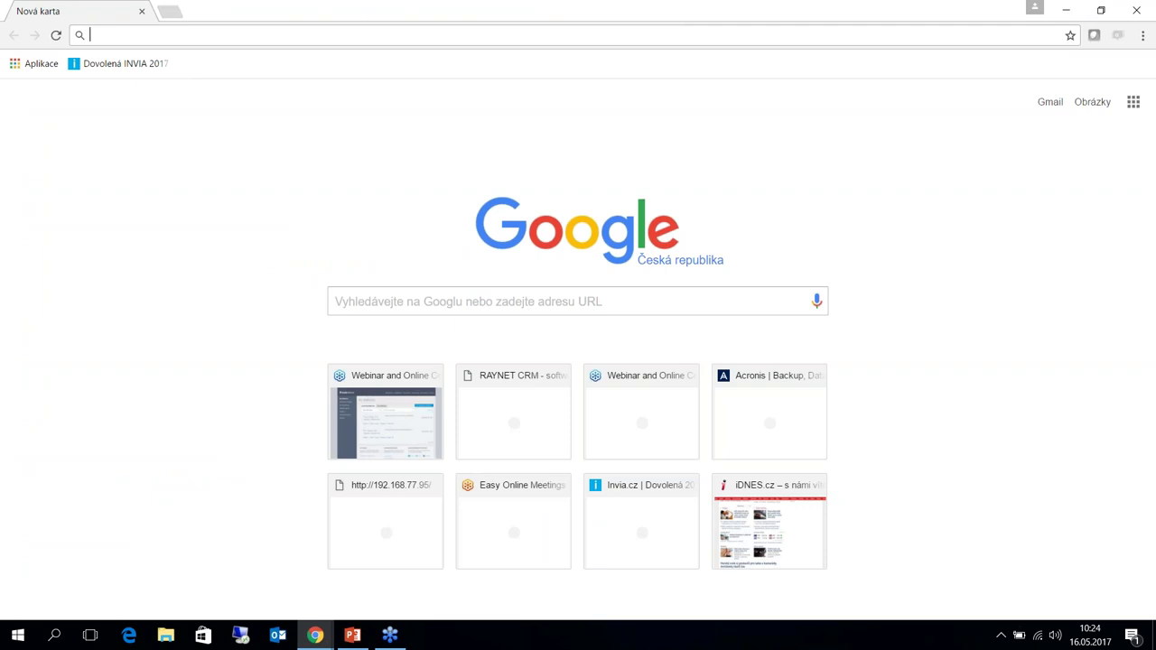
# Open the backup management console at 192.168.77.29:9877 in the browser.
pyautogui.click(665, 29)
pyautogui.write('192.168.77.95')
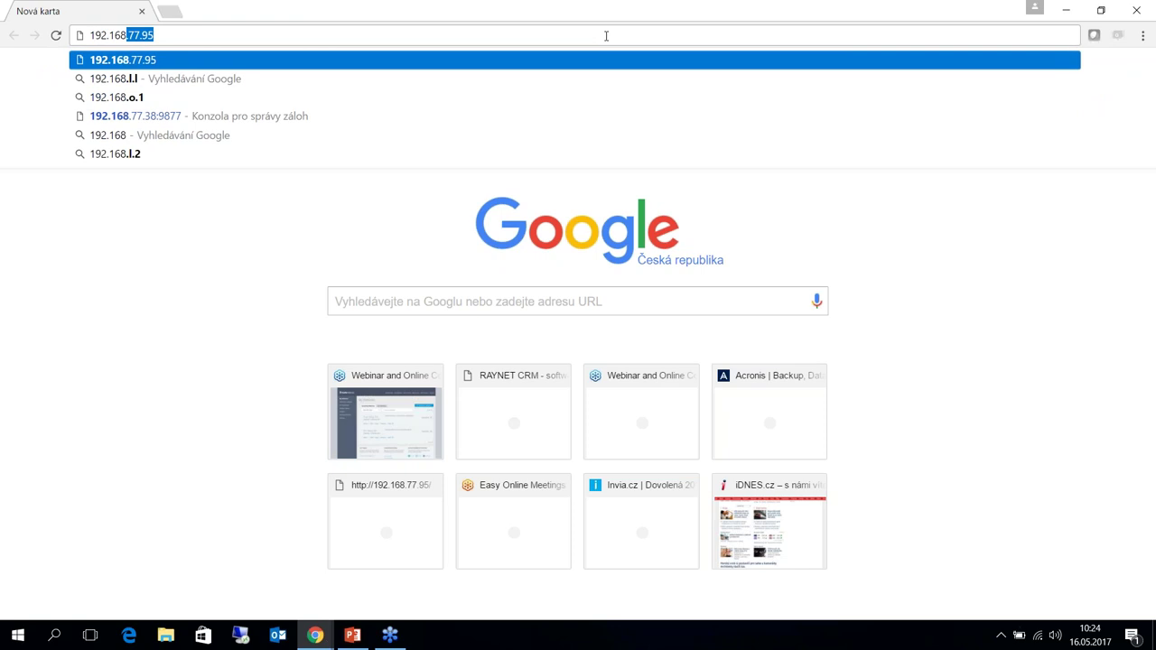
pyautogui.press('End')
pyautogui.press('BackSpace')
pyautogui.press('BackSpace')
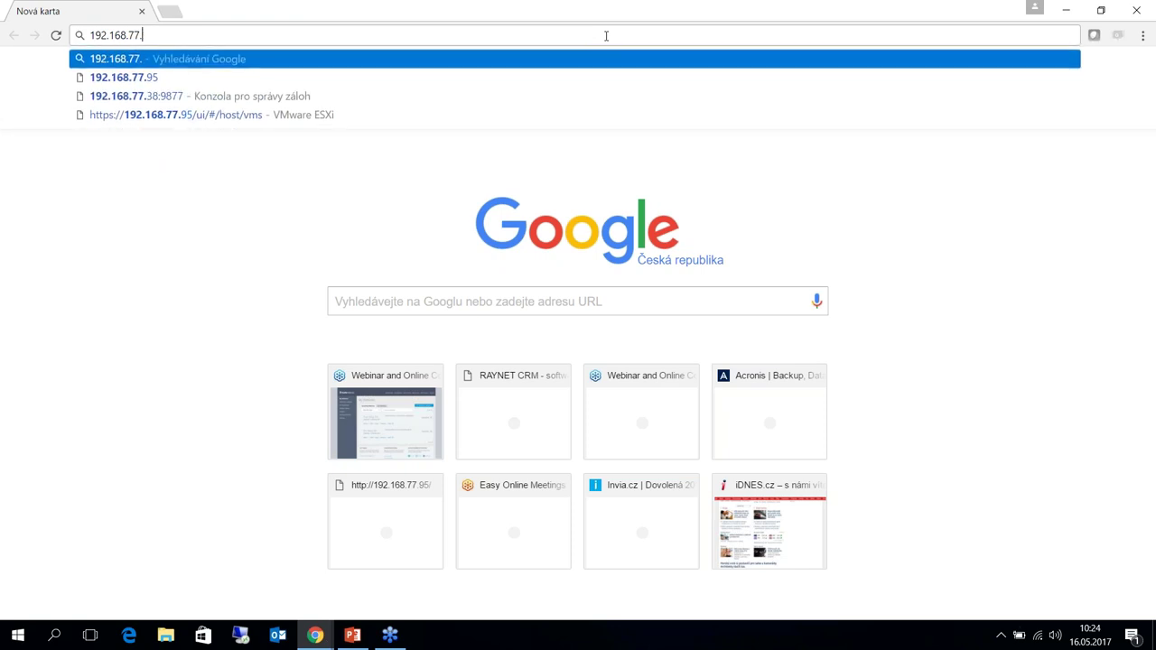
pyautogui.write('29:9877')
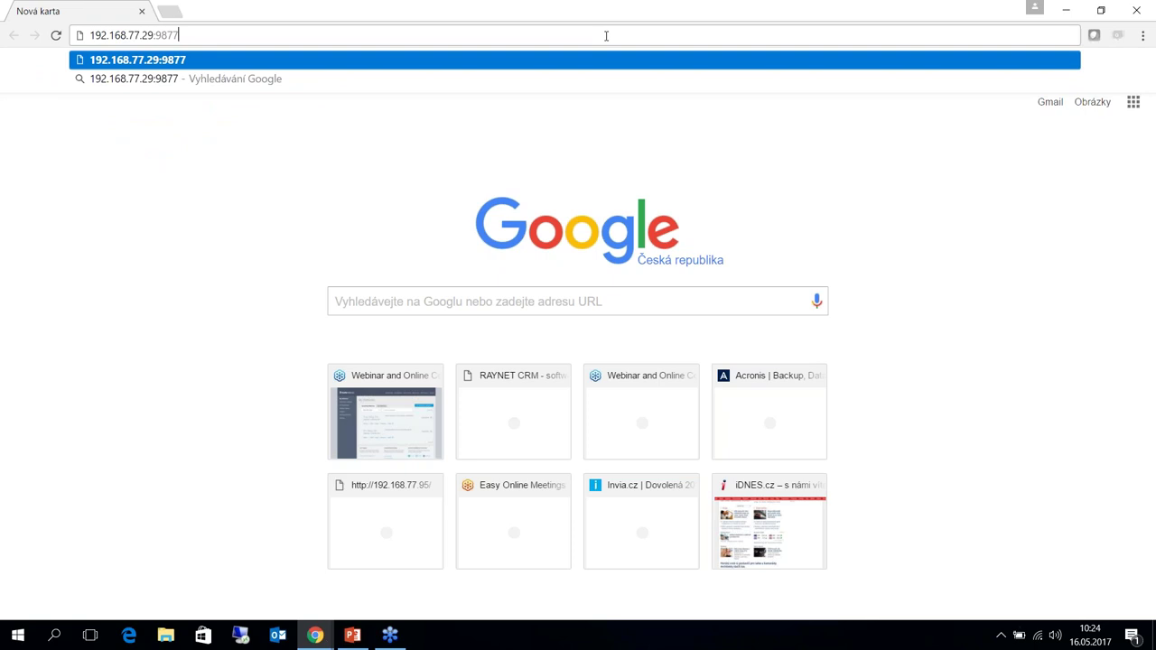
pyautogui.press('Return')
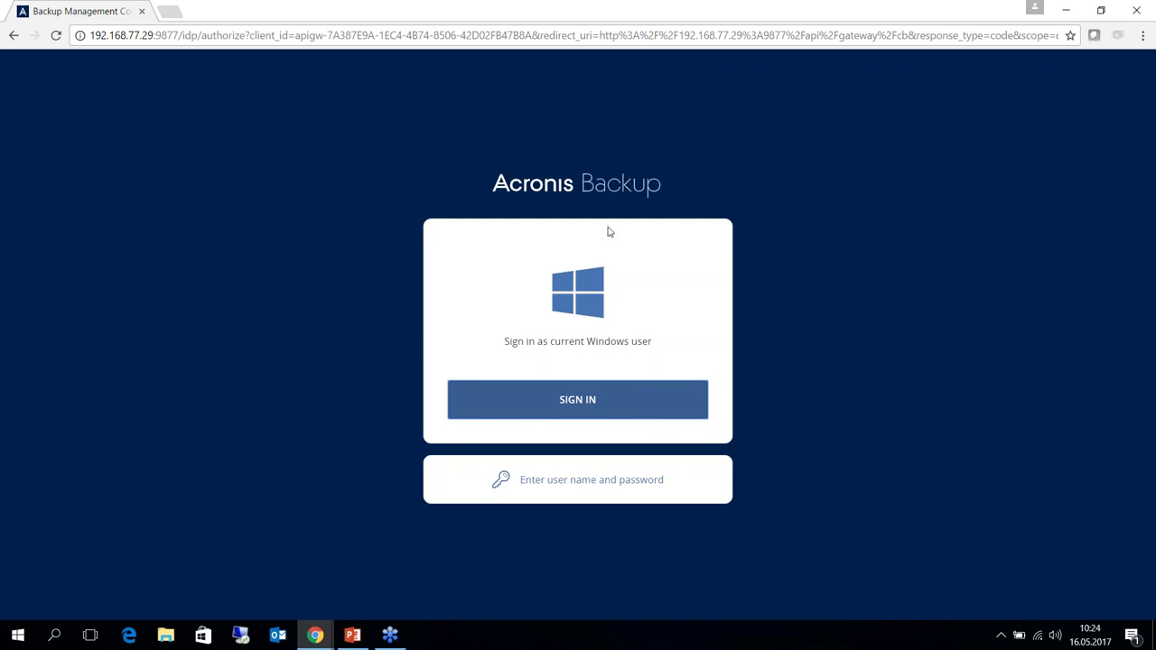
# Sign in to the console with the account user name and password, and decline saving the password in the browser.
pyautogui.click(593, 483)
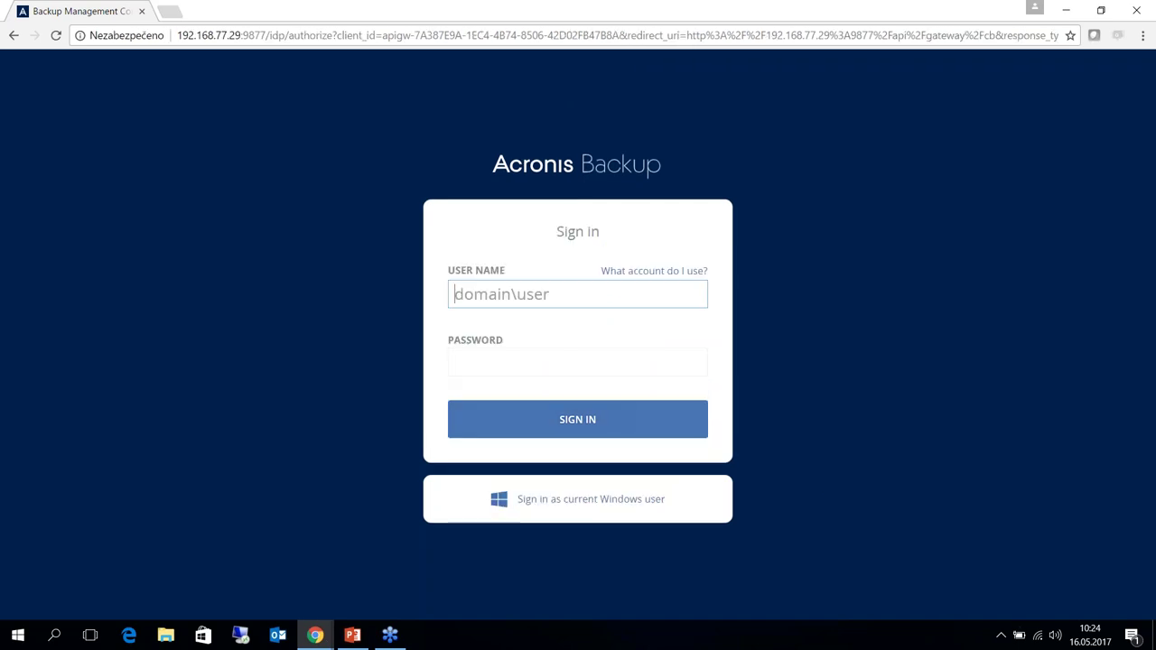
pyautogui.click(584, 289)
pyautogui.write('Jirka')
pyautogui.press('Tab')
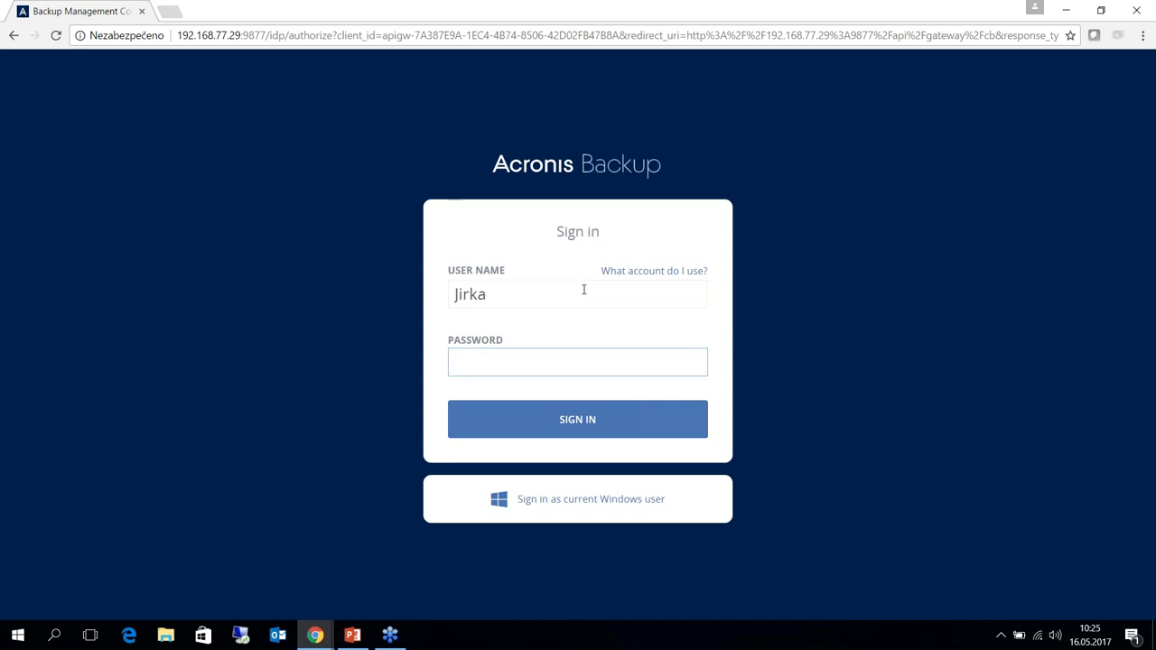
pyautogui.write('••••••••••')
pyautogui.press('Return')
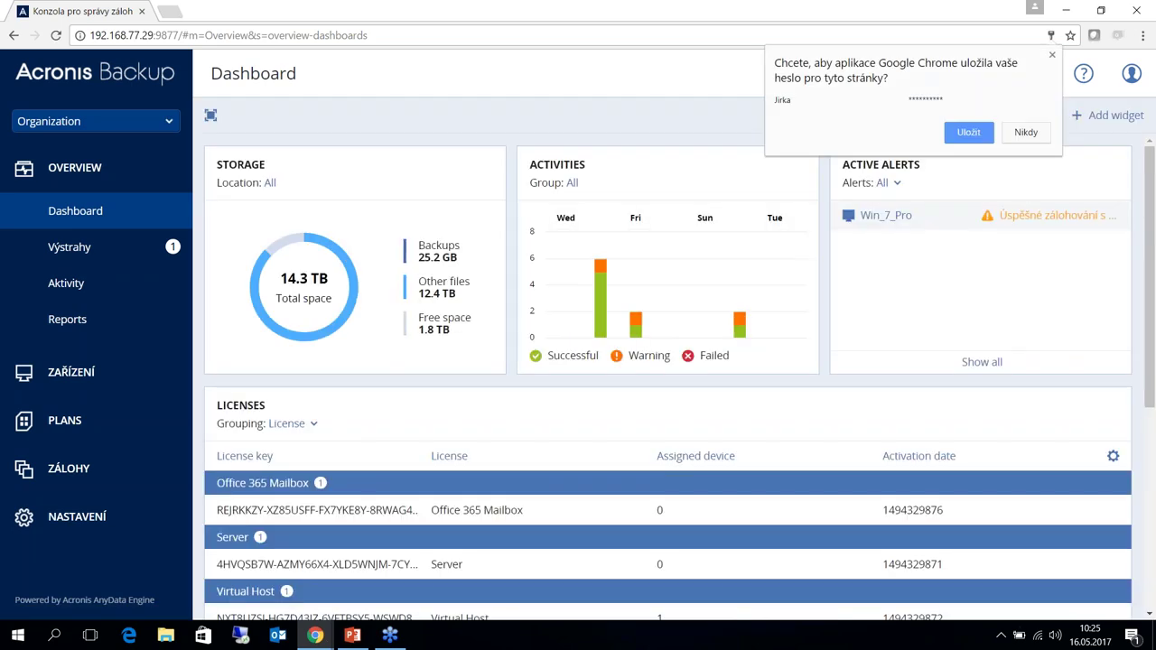
pyautogui.click(1030, 133)
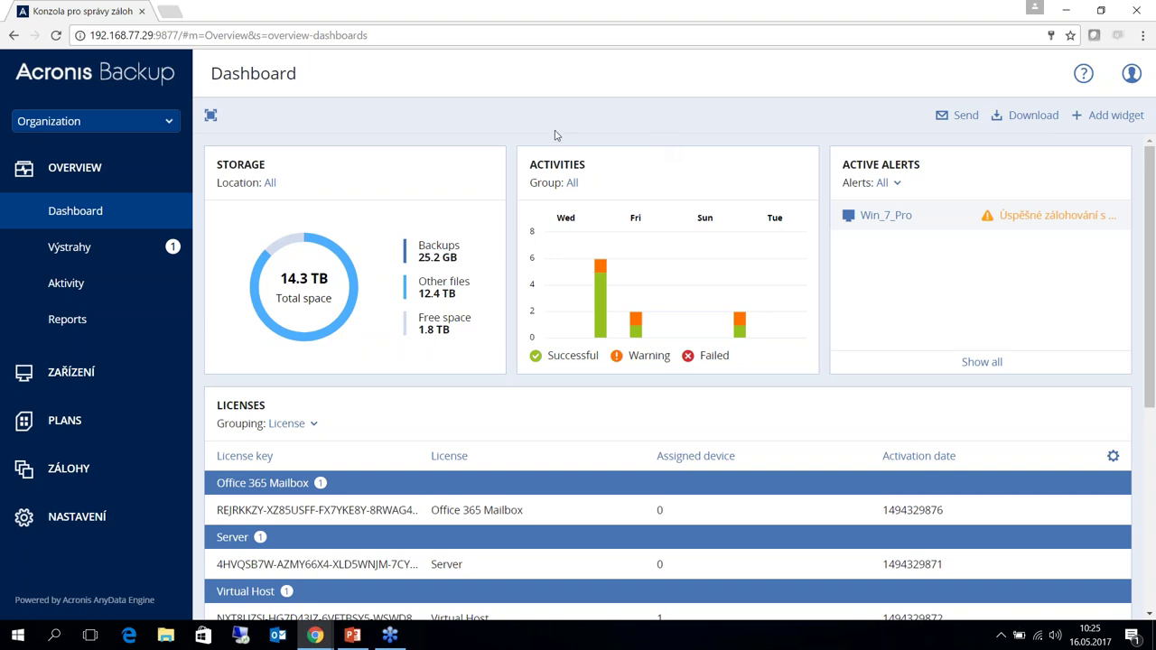
# Look through the dashboard widgets and move the Licenses widget below Monthly Storage Usage and Not Protected.
pyautogui.scroll(-1, 657, 149)
pyautogui.scroll(-4, 656, 149)
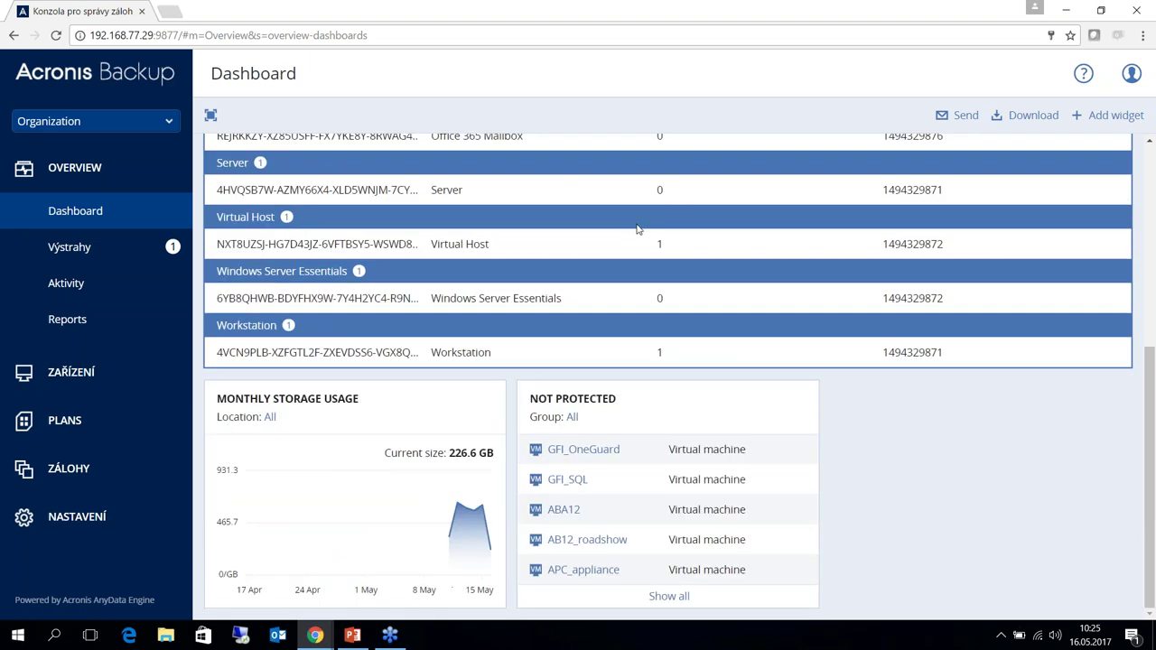
pyautogui.scroll(4, 646, 248)
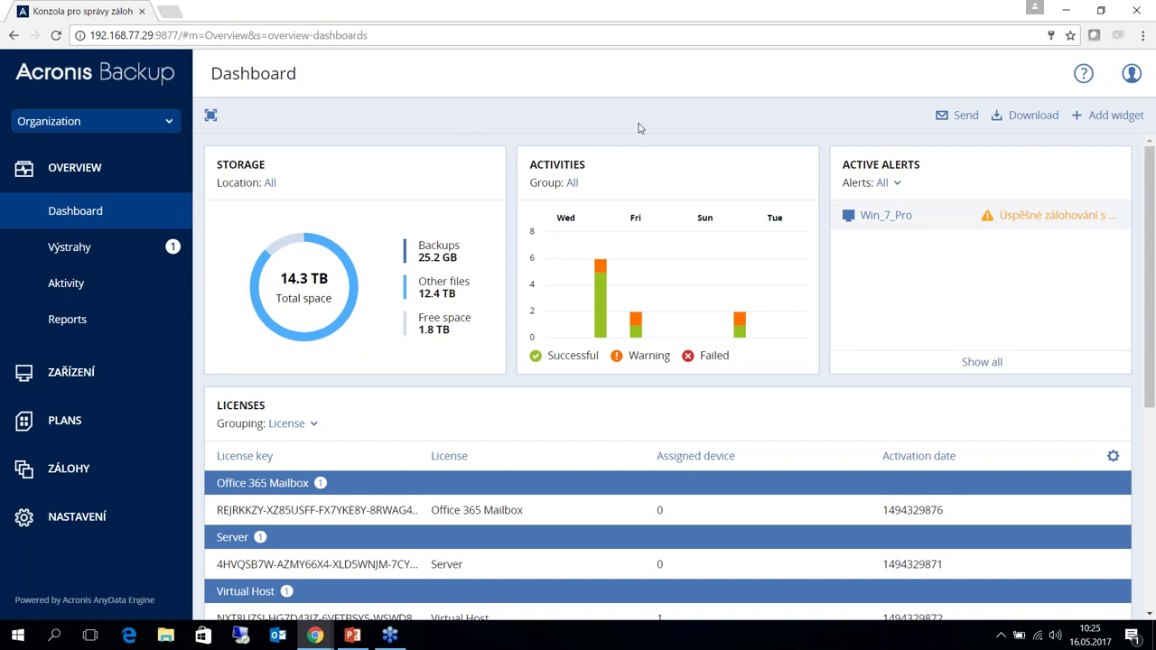
pyautogui.scroll(-3, 387, 310)
pyautogui.scroll(3, 387, 310)
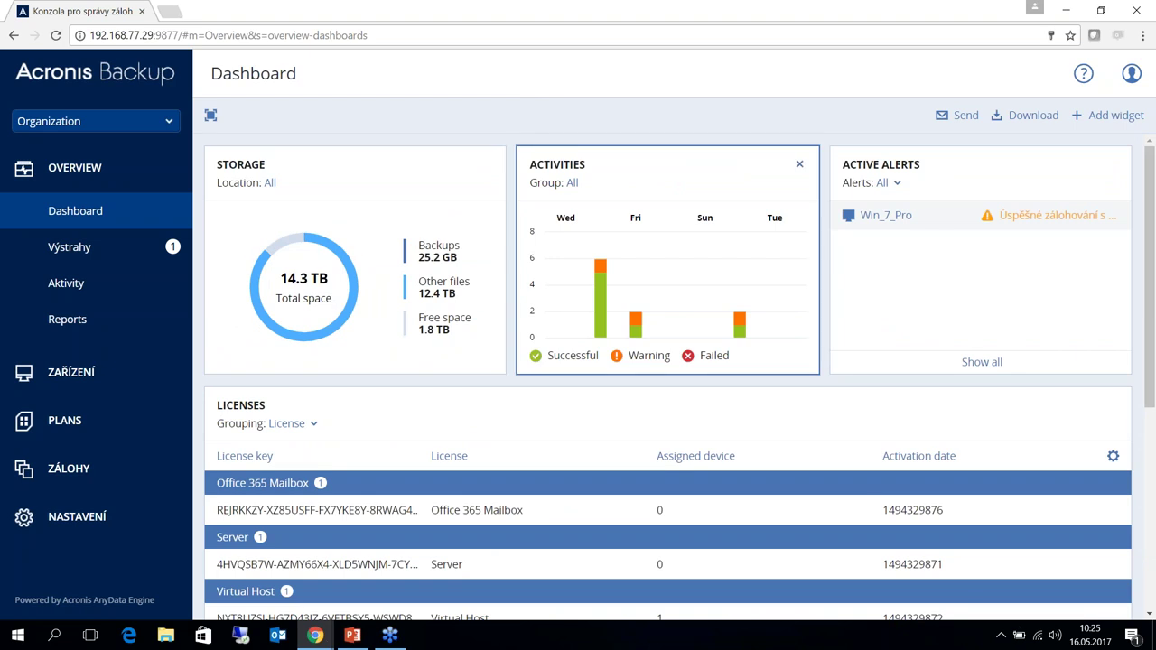
pyautogui.scroll(-3, 650, 225)
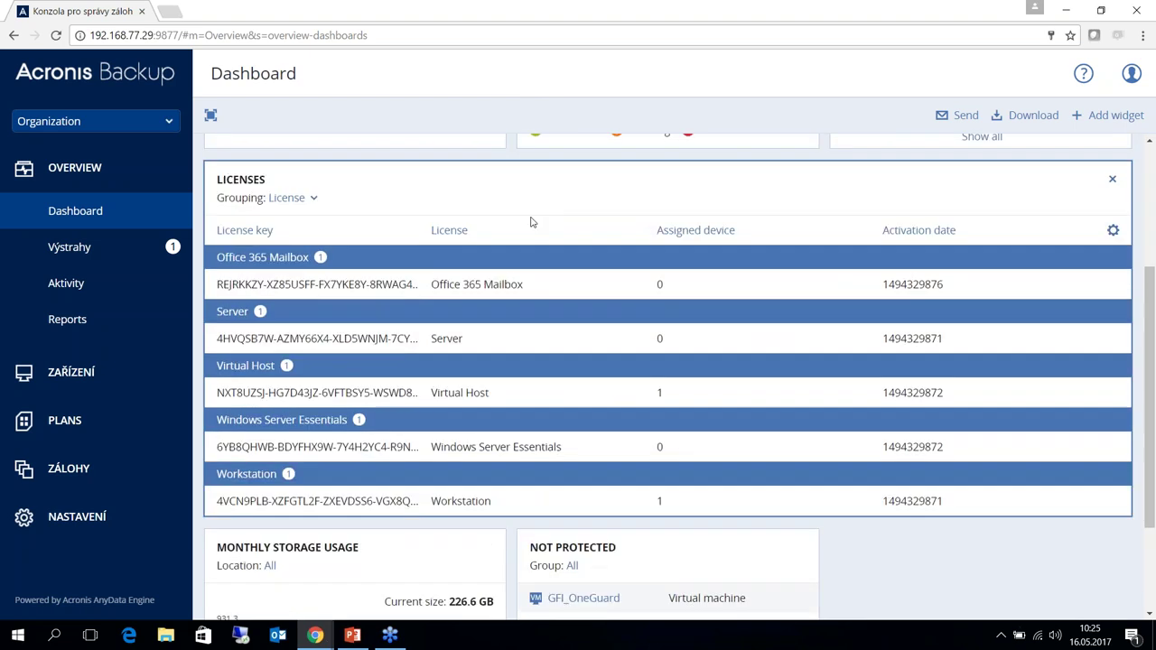
pyautogui.moveTo(572, 178); pyautogui.dragTo(573, 437)
pyautogui.scroll(3, 623, 402)
pyautogui.scroll(-3, 1048, 375)
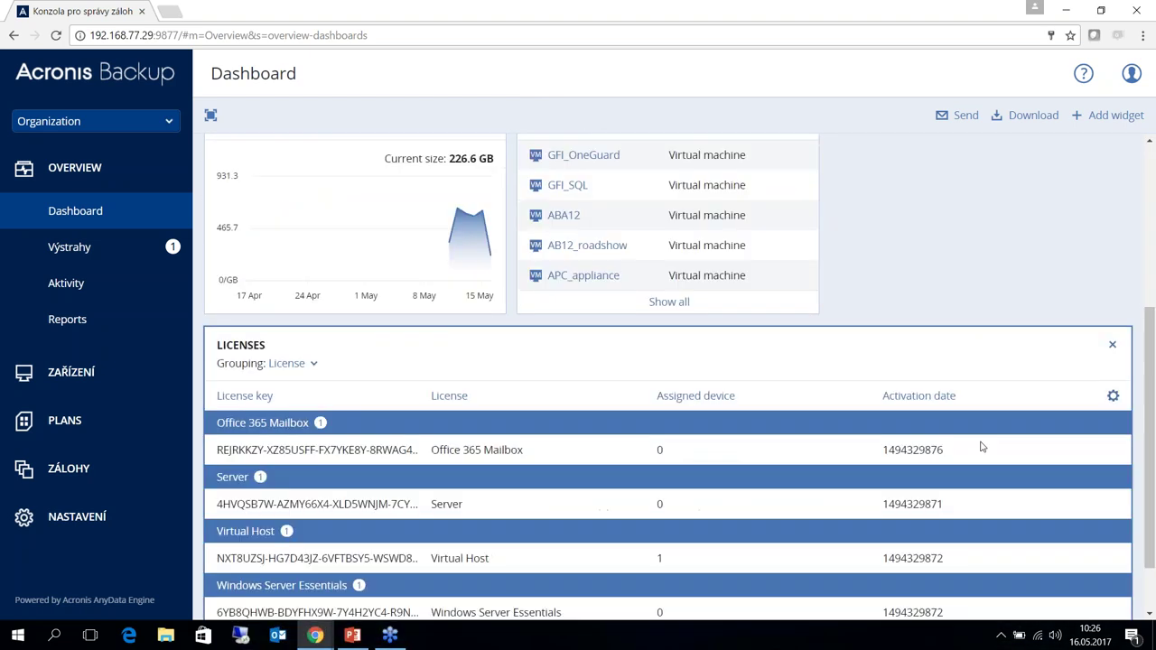
pyautogui.scroll(3, 668, 362)
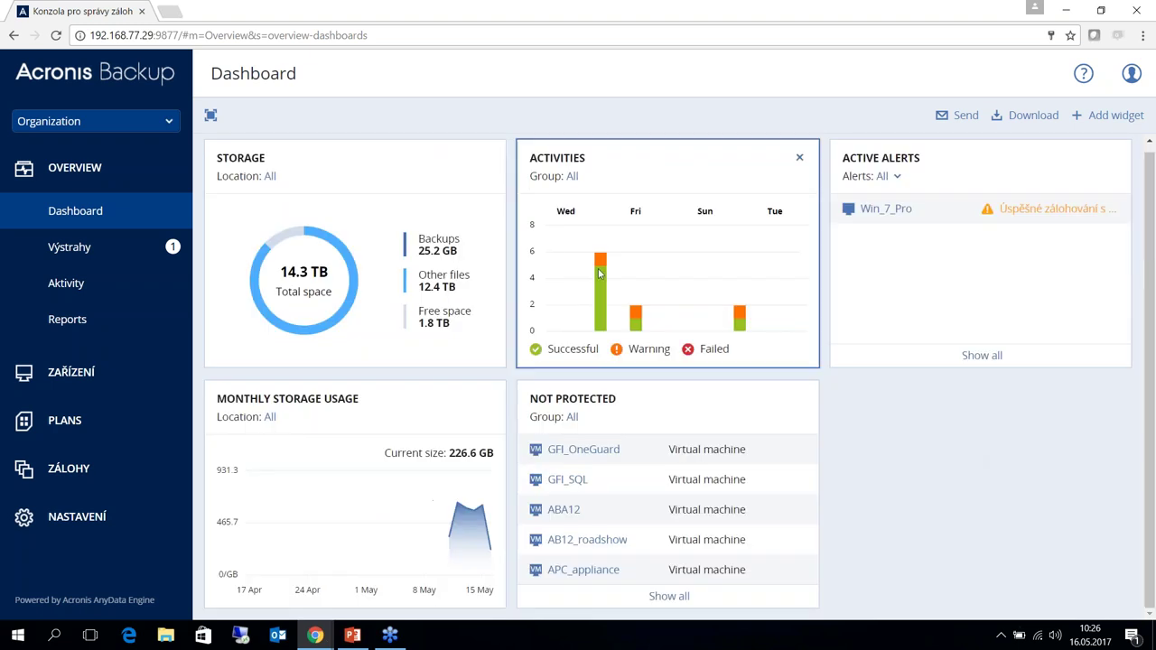
# Examine the widget categories that can be added to the dashboard, including the individual pie chart and table widgets.
pyautogui.click(1100, 122)
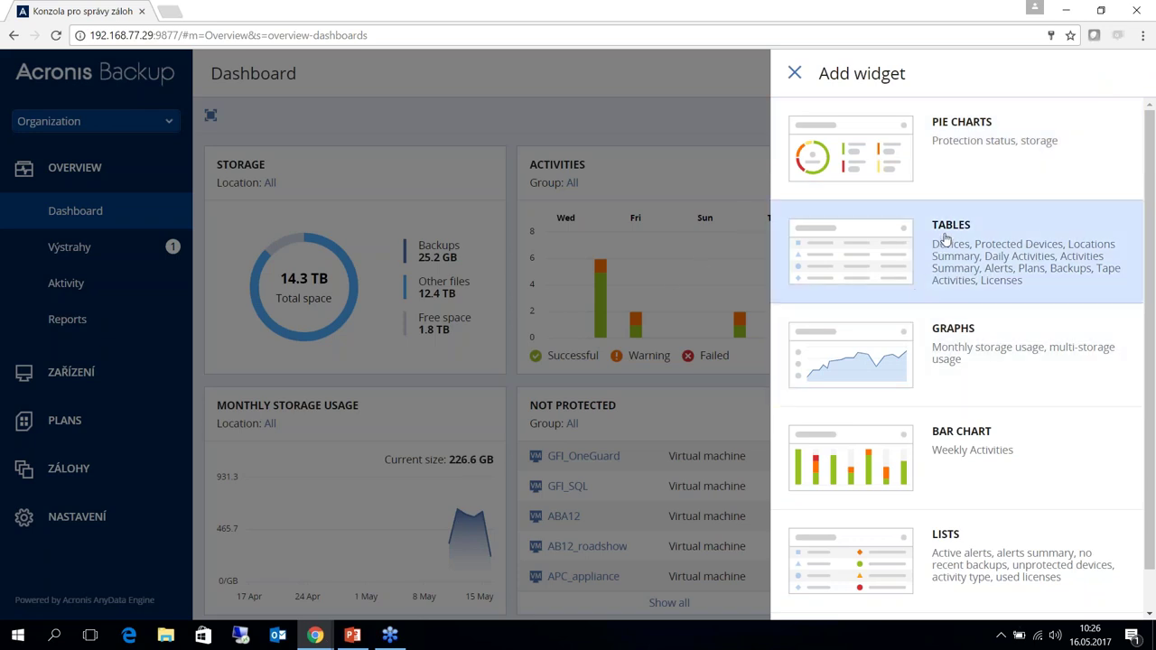
pyautogui.scroll(-1, 1053, 362)
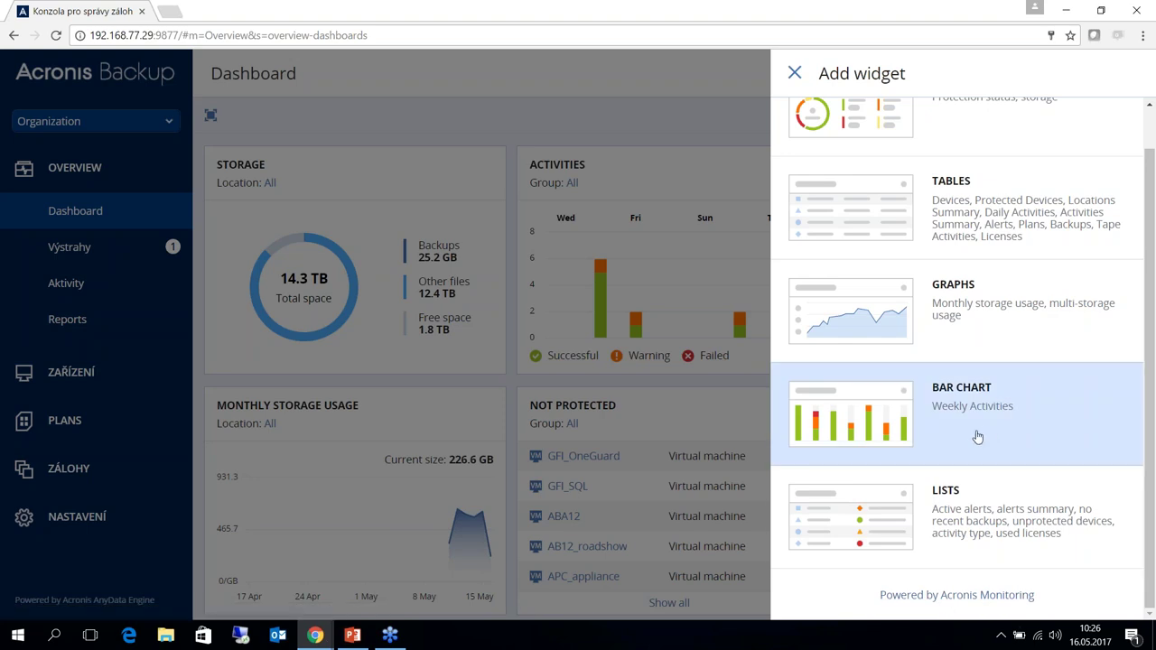
pyautogui.scroll(1, 991, 403)
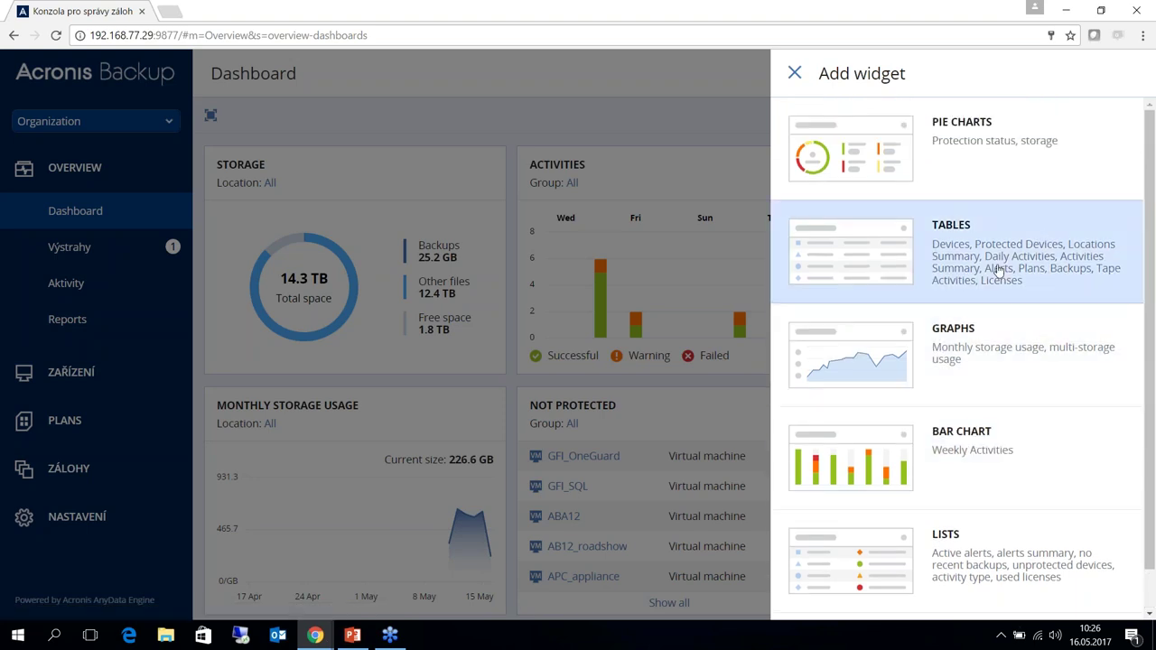
pyautogui.click(965, 140)
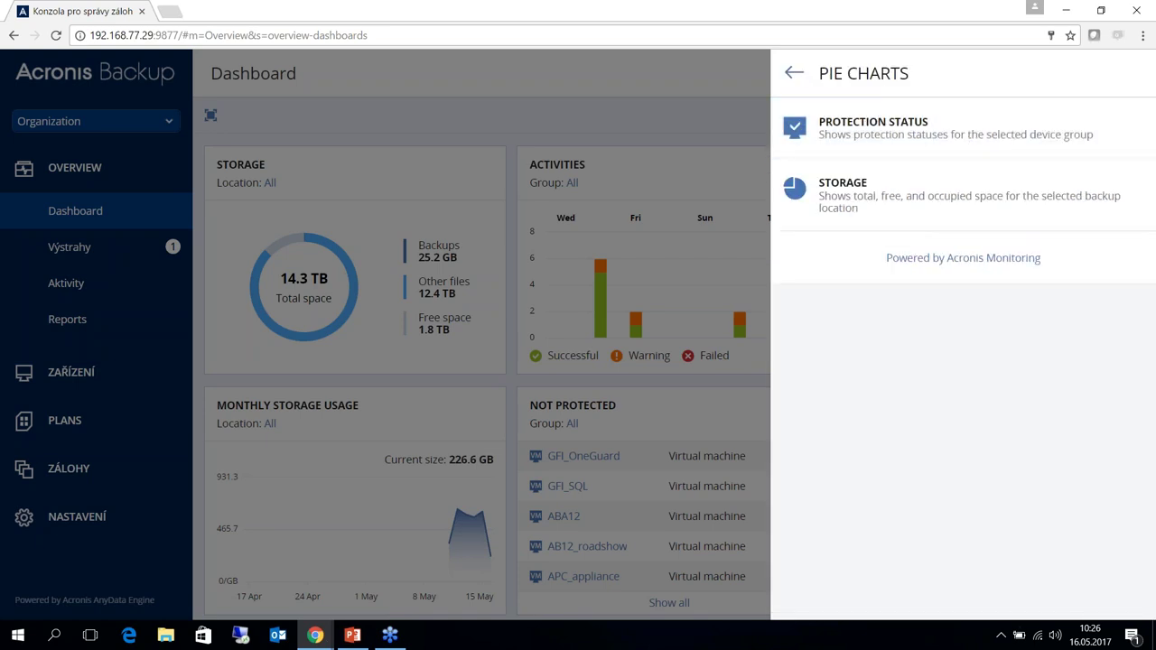
pyautogui.click(794, 72)
pyautogui.click(969, 259)
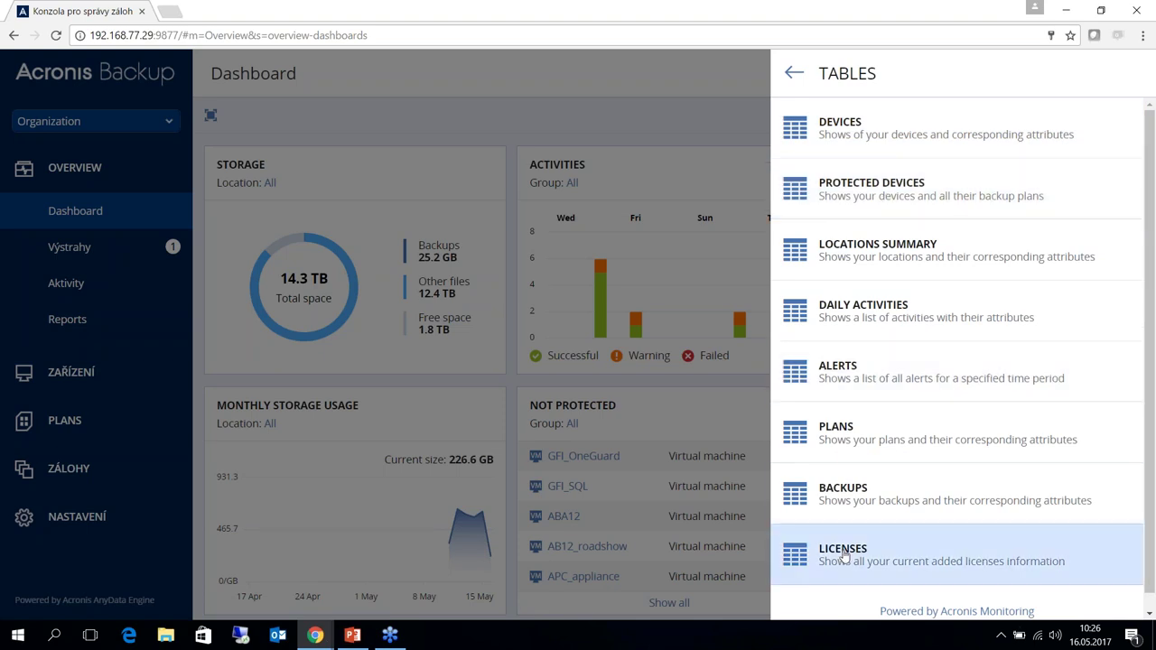
pyautogui.click(795, 73)
# Add a second Not Protected list widget to the dashboard and remove it again.
pyautogui.scroll(-1, 997, 372)
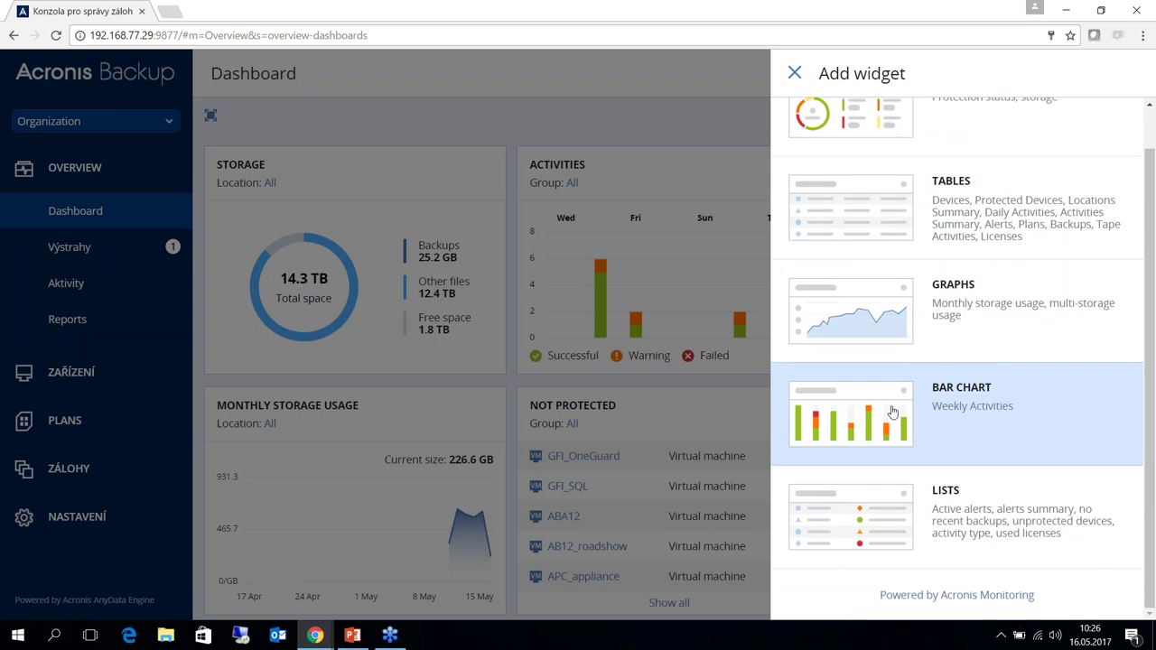
pyautogui.click(978, 515)
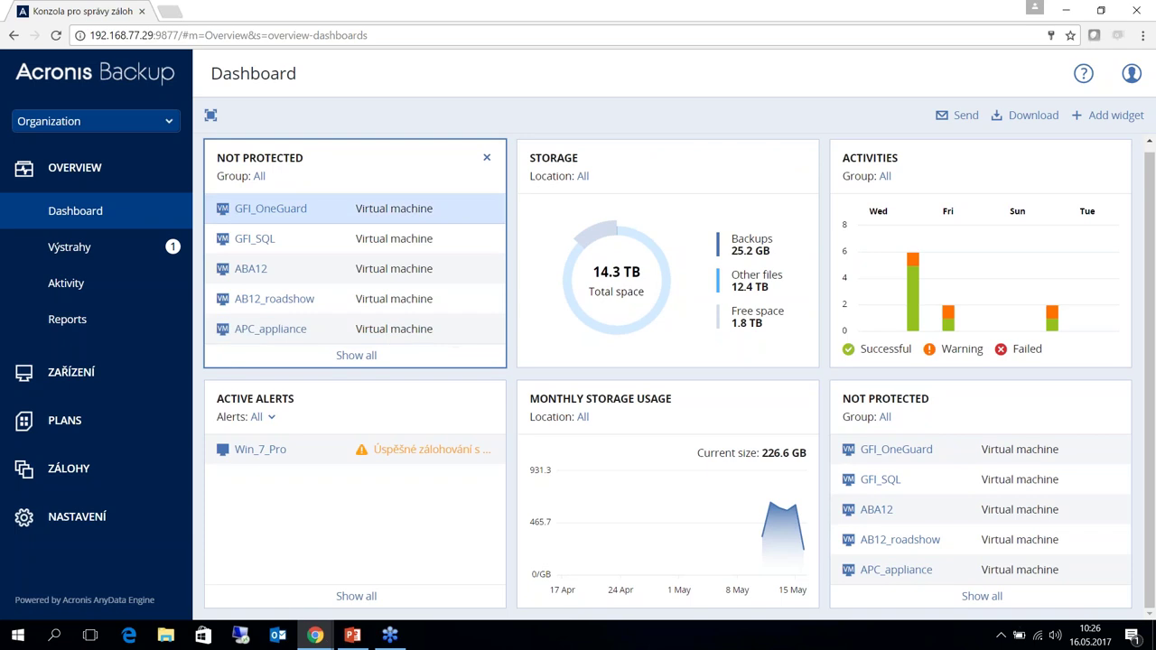
pyautogui.click(487, 159)
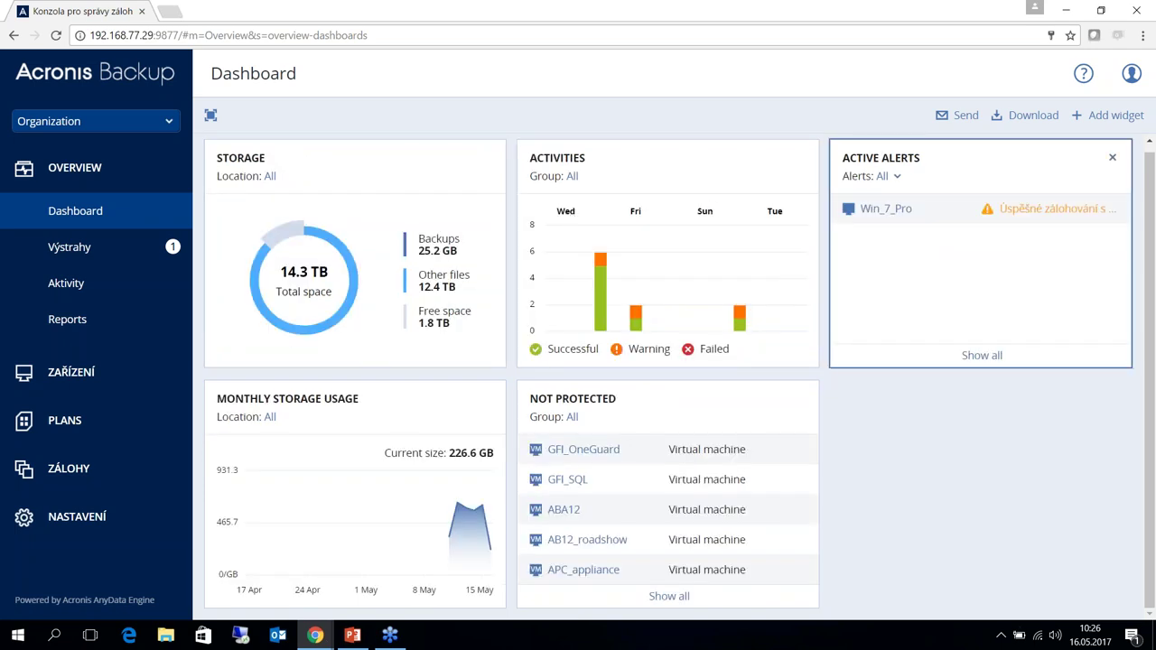
# Download the dashboard as a PDF report, review the downloaded report.pdf and close it.
pyautogui.click(1031, 120)
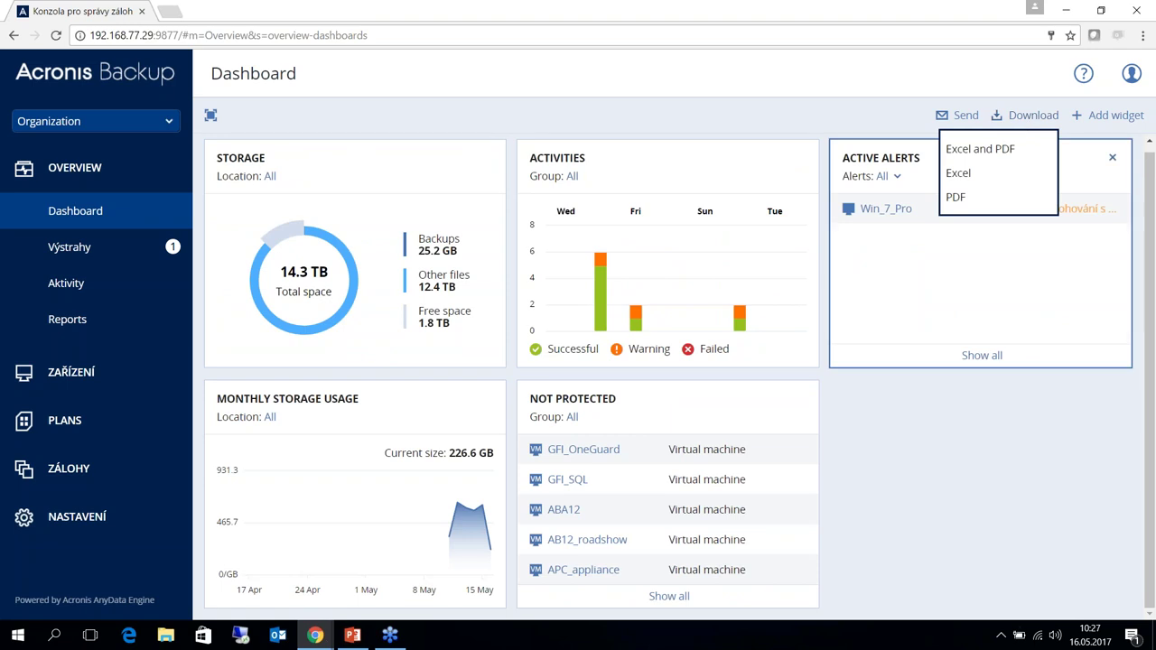
pyautogui.click(978, 200)
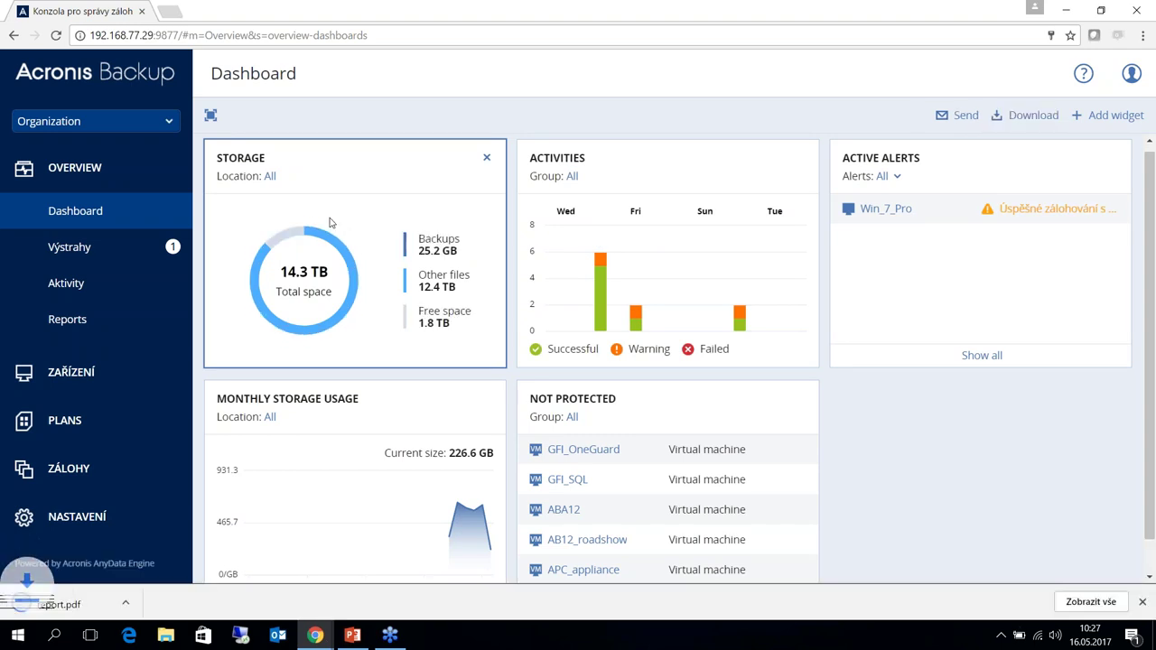
pyautogui.click(72, 606)
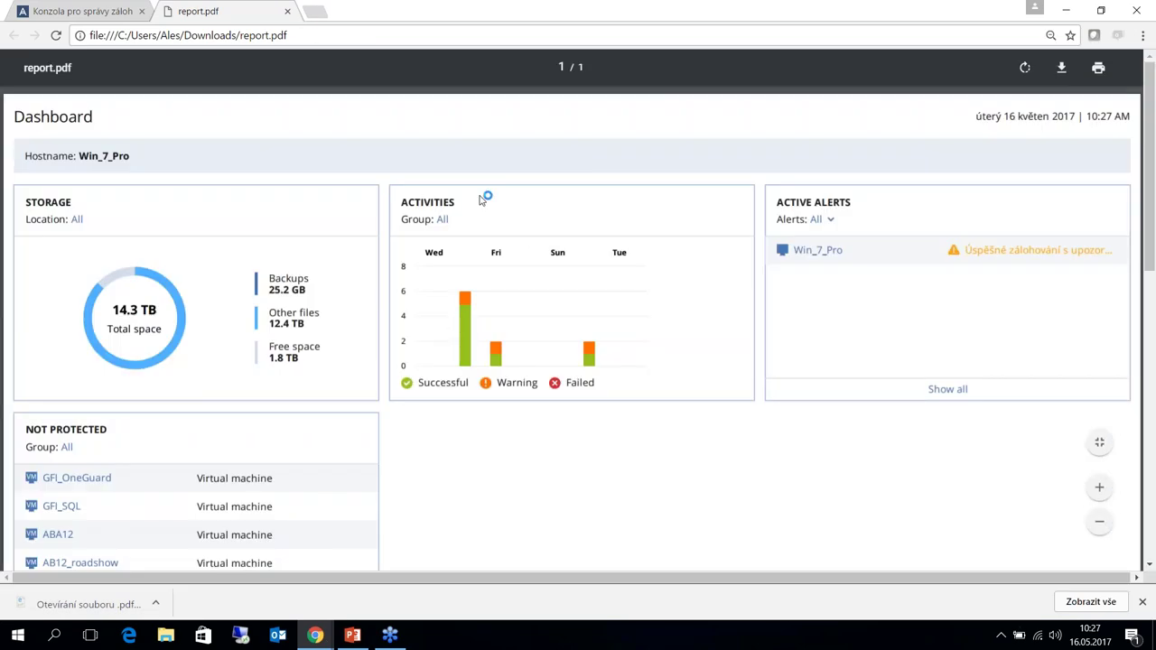
pyautogui.scroll(-10, 479, 291)
pyautogui.scroll(10, 477, 306)
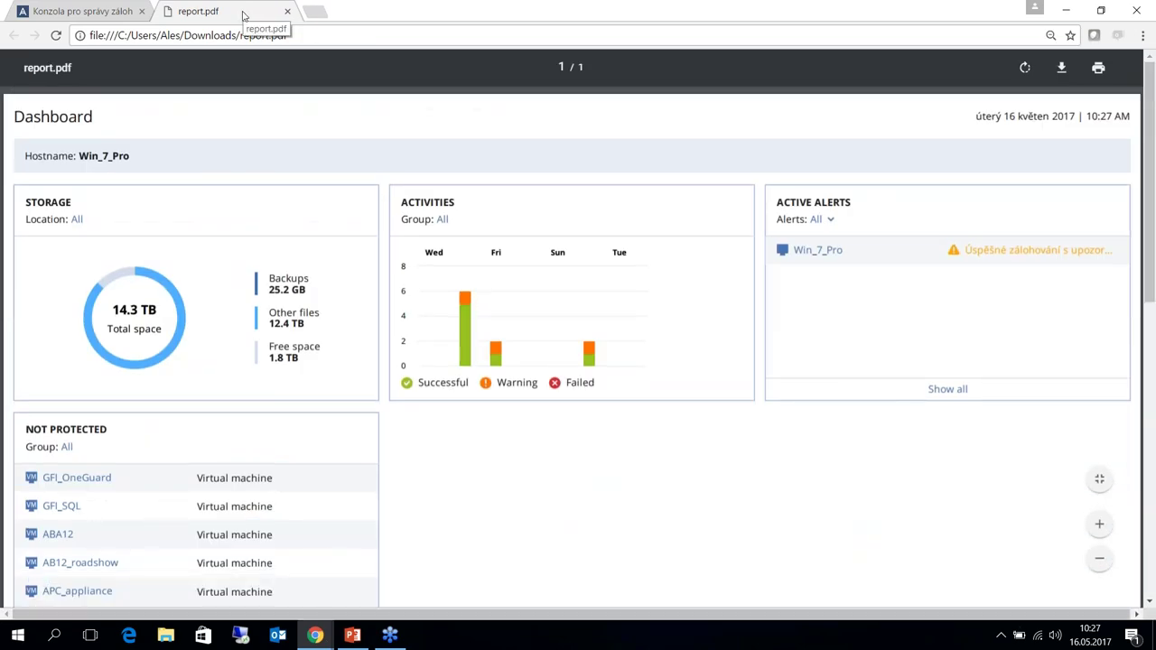
pyautogui.click(287, 11)
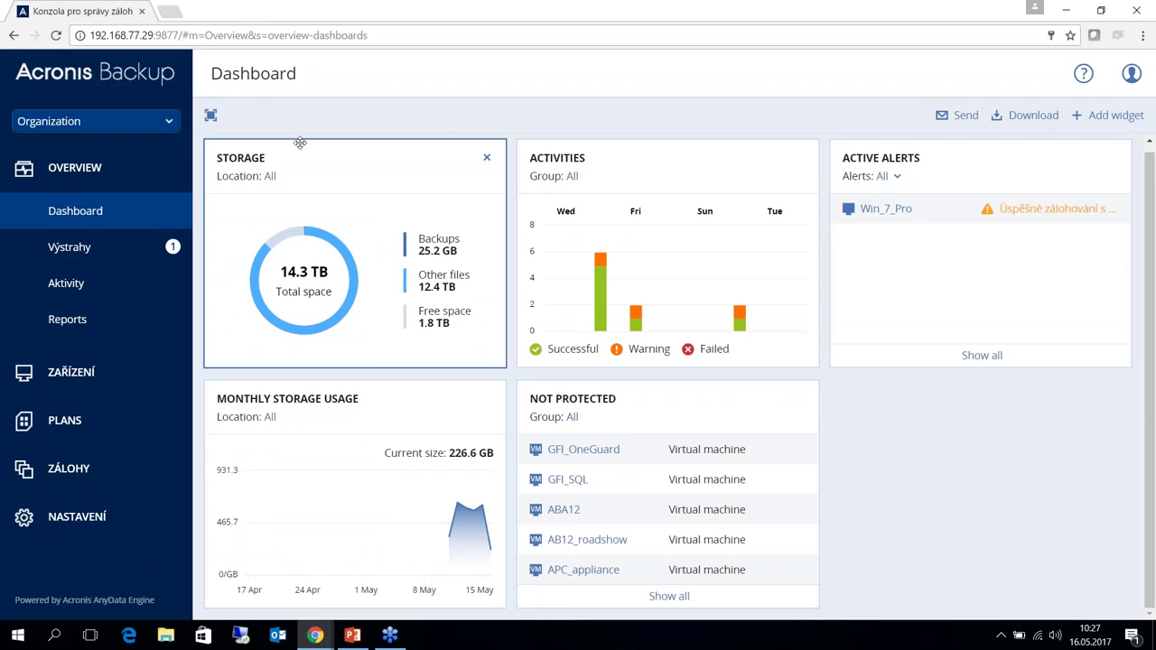
# Examine which units can be selected under Organization, keeping the whole organization selected.
pyautogui.click(170, 125)
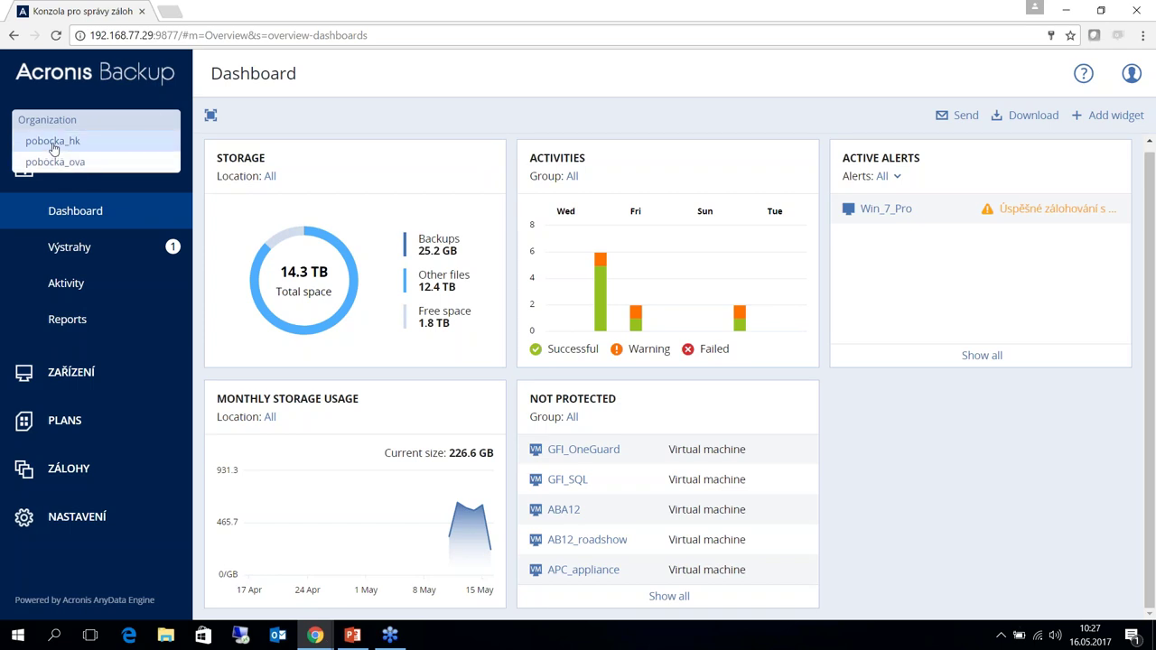
pyautogui.click(112, 123)
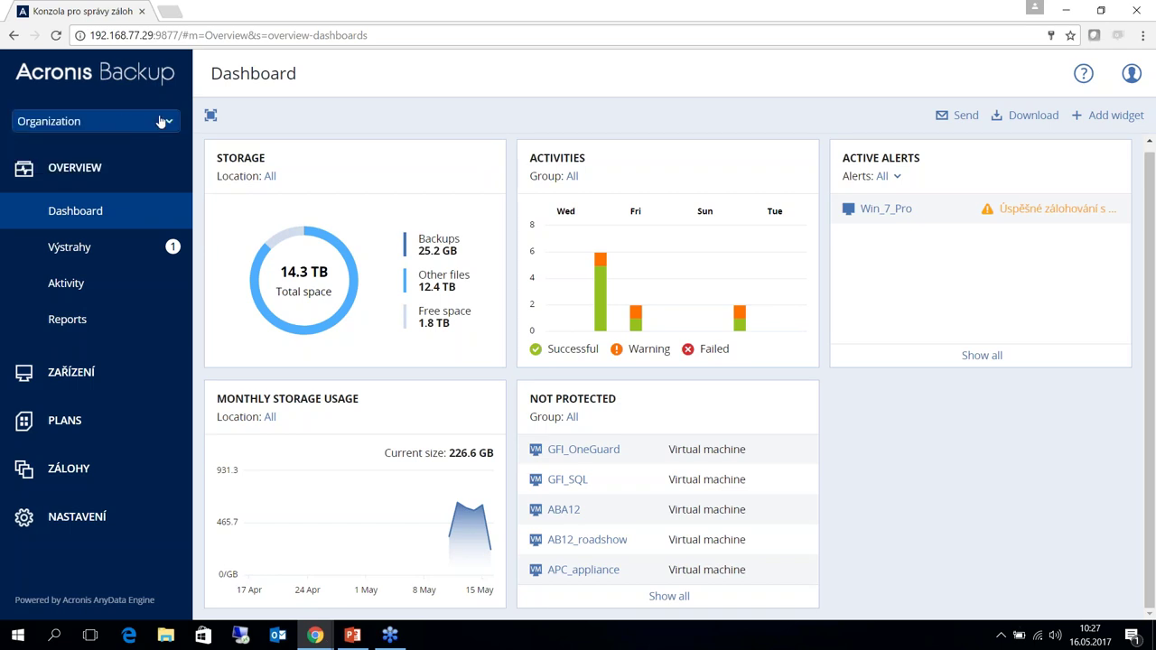
pyautogui.click(158, 128)
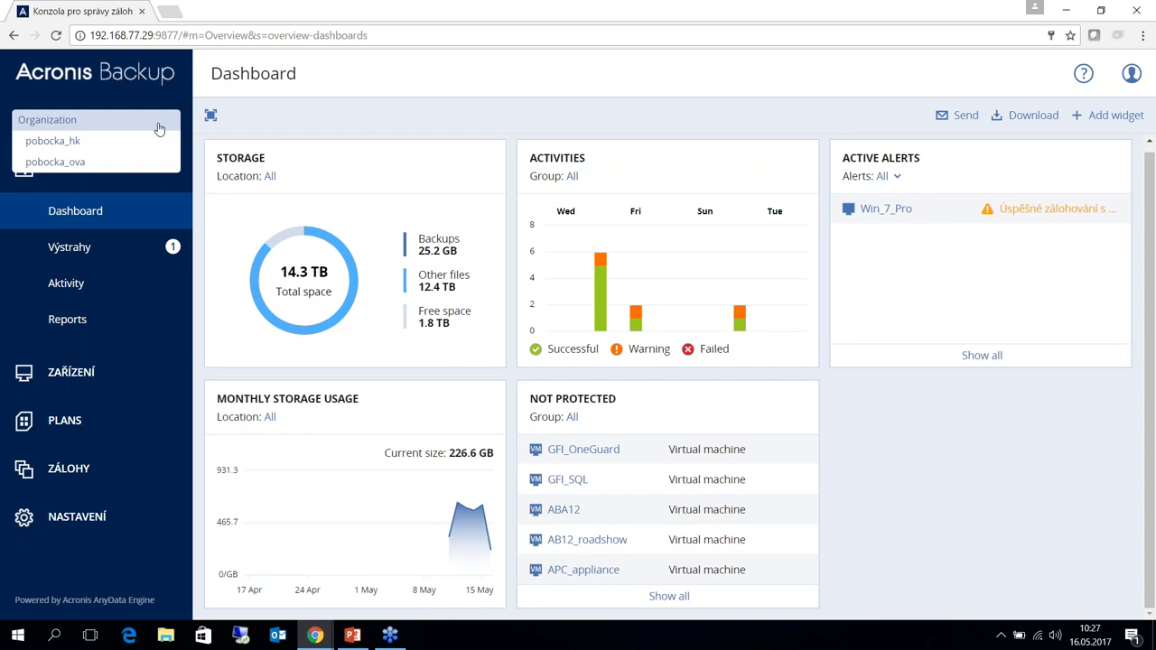
pyautogui.click(158, 128)
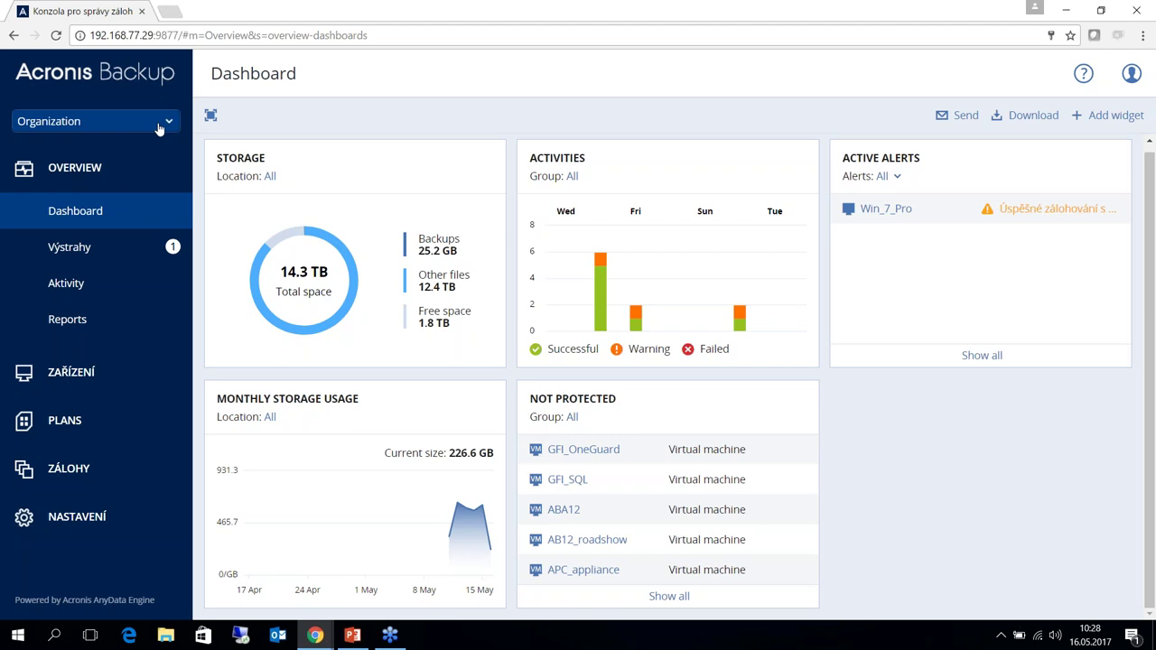
pyautogui.click(159, 126)
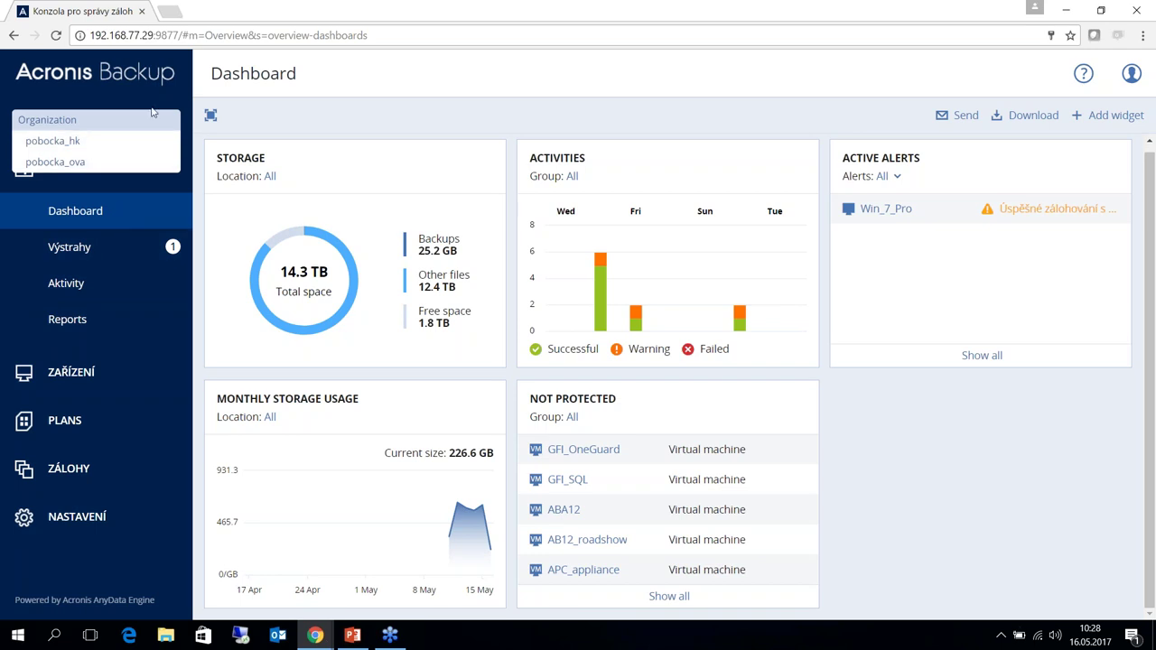
pyautogui.click(126, 95)
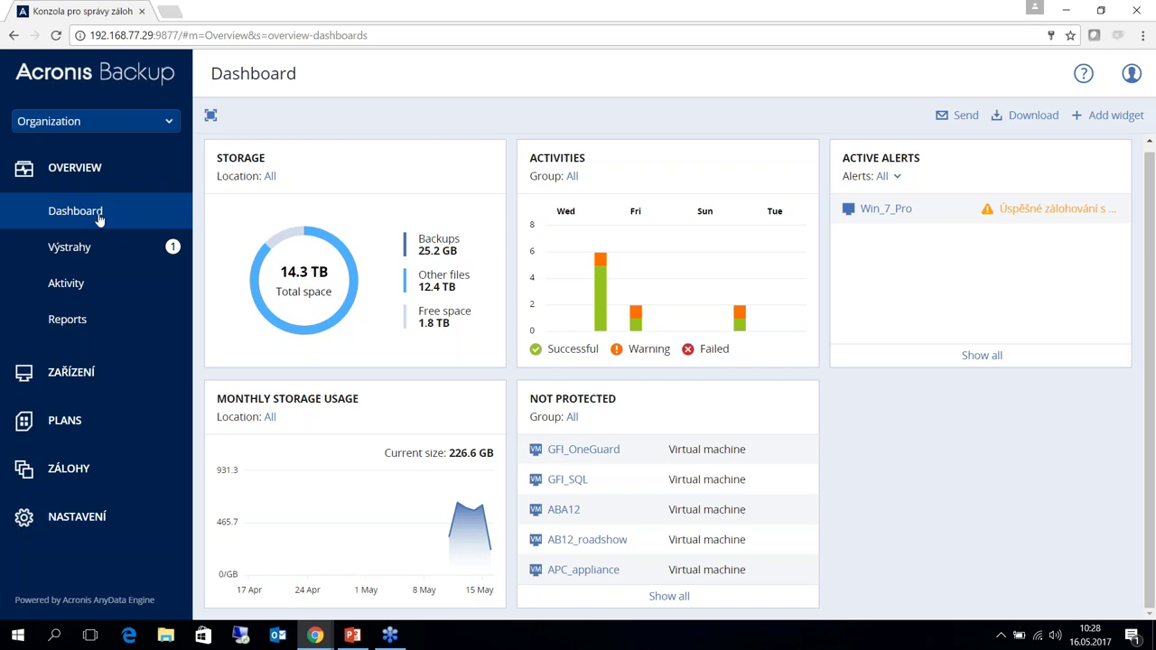
# Show the list of all machines under devices and dismiss the getting-started hint about adding machines.
pyautogui.click(79, 383)
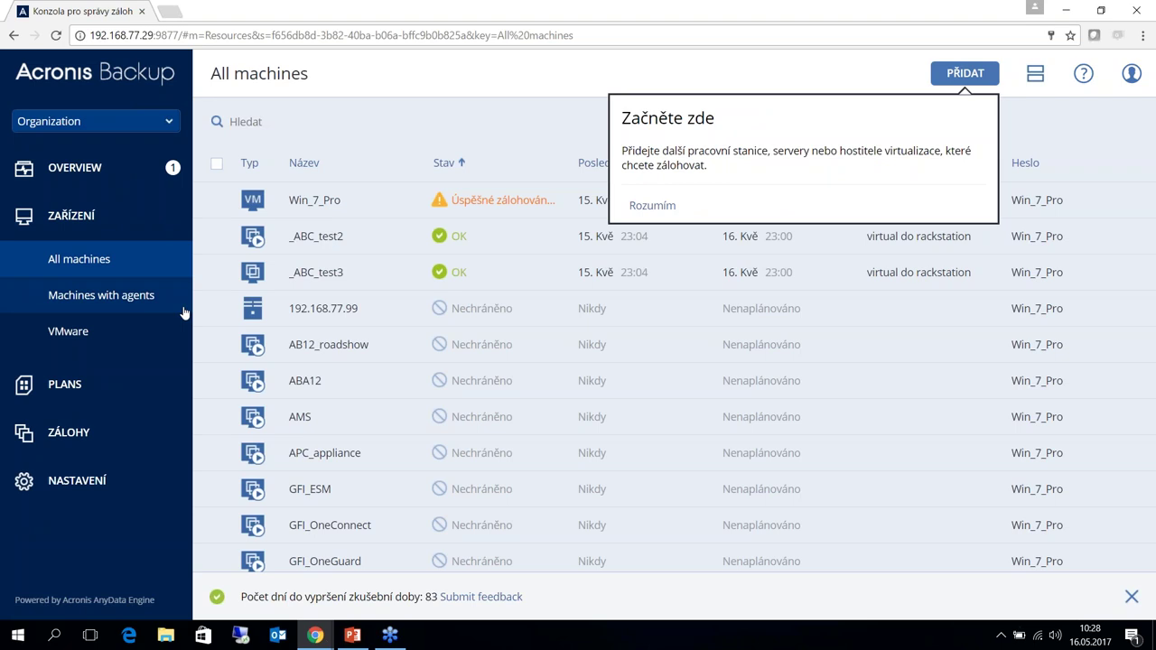
pyautogui.click(658, 210)
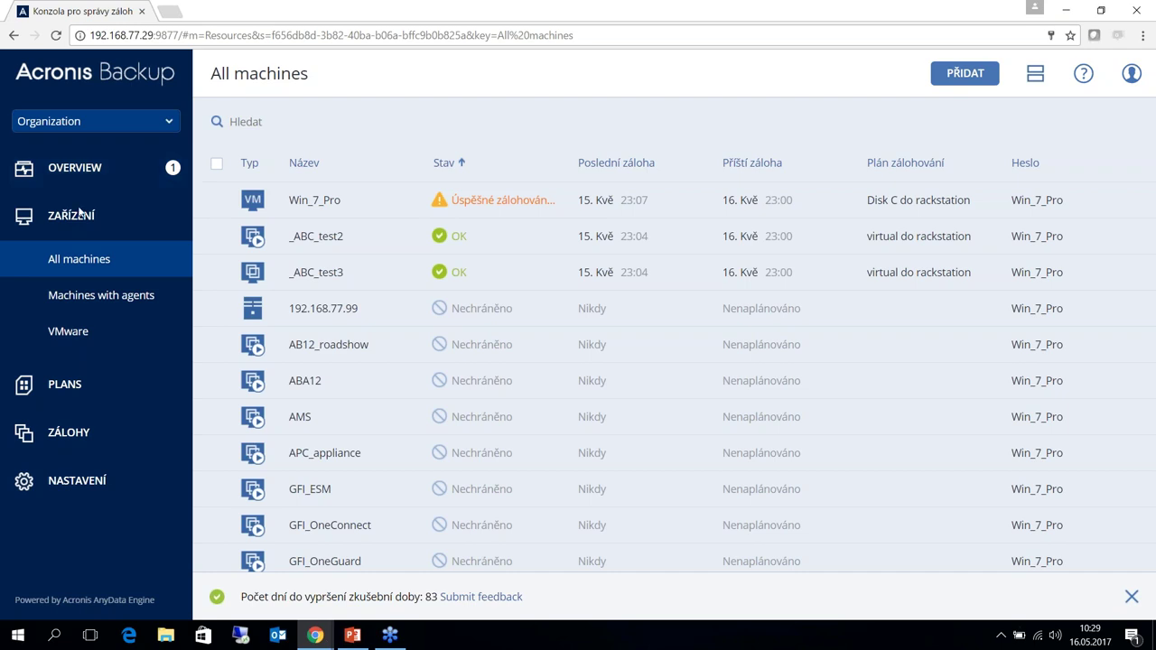
# Show all alerts in the overview and clear the backup warning for Win_7_Pro.
pyautogui.click(82, 172)
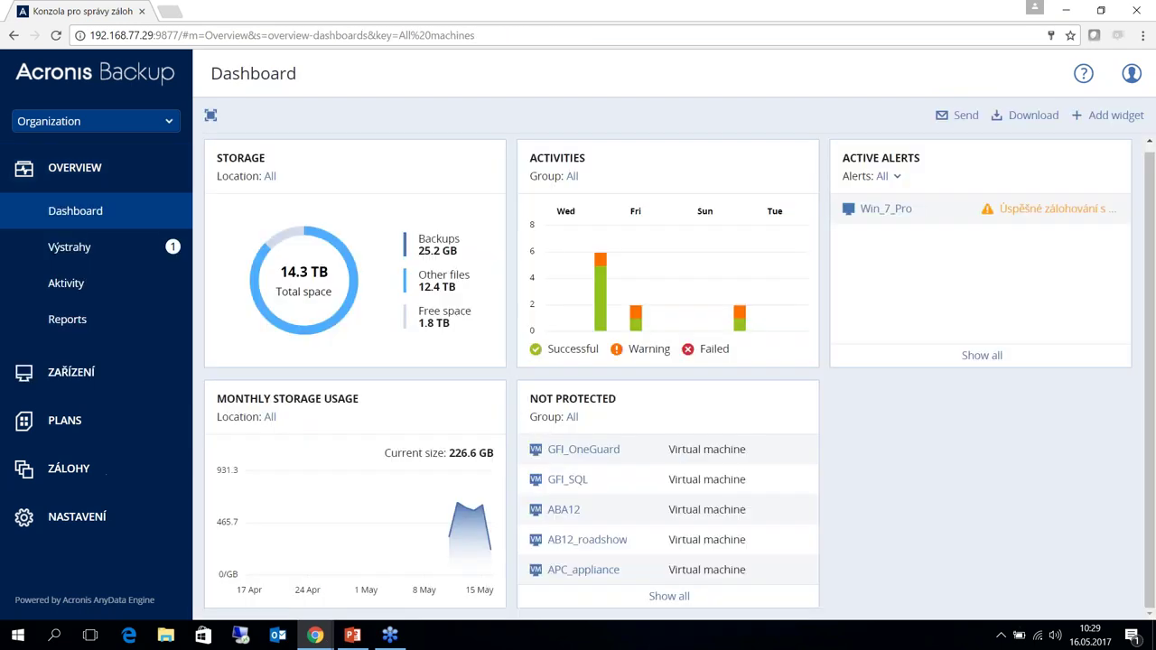
pyautogui.click(76, 251)
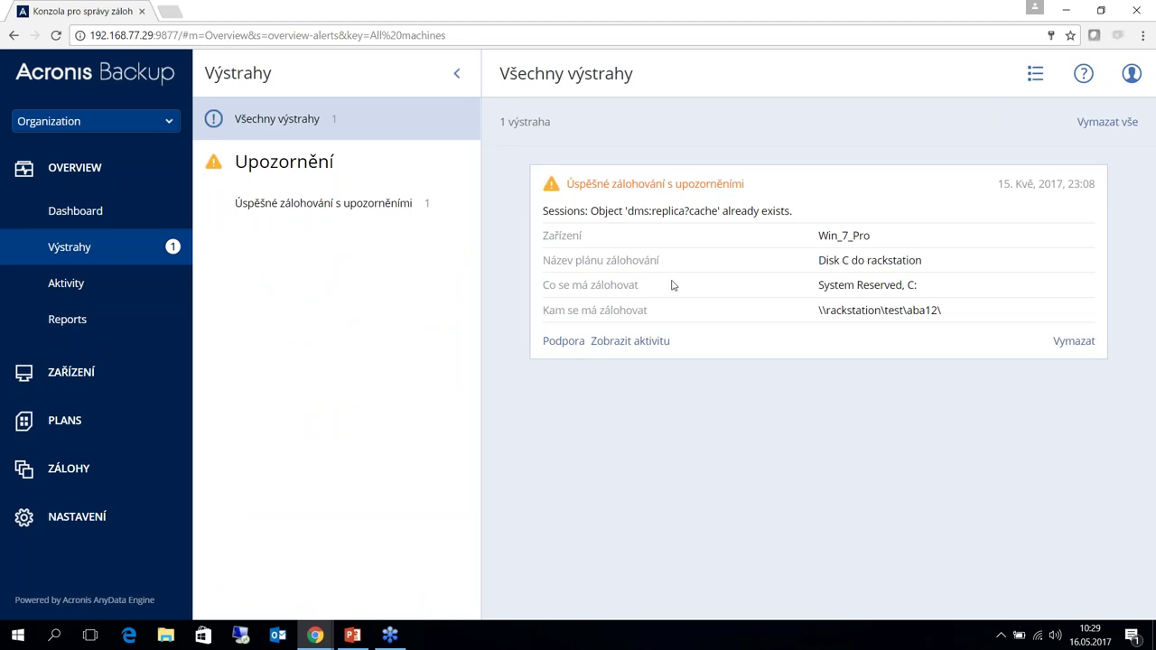
pyautogui.click(1071, 346)
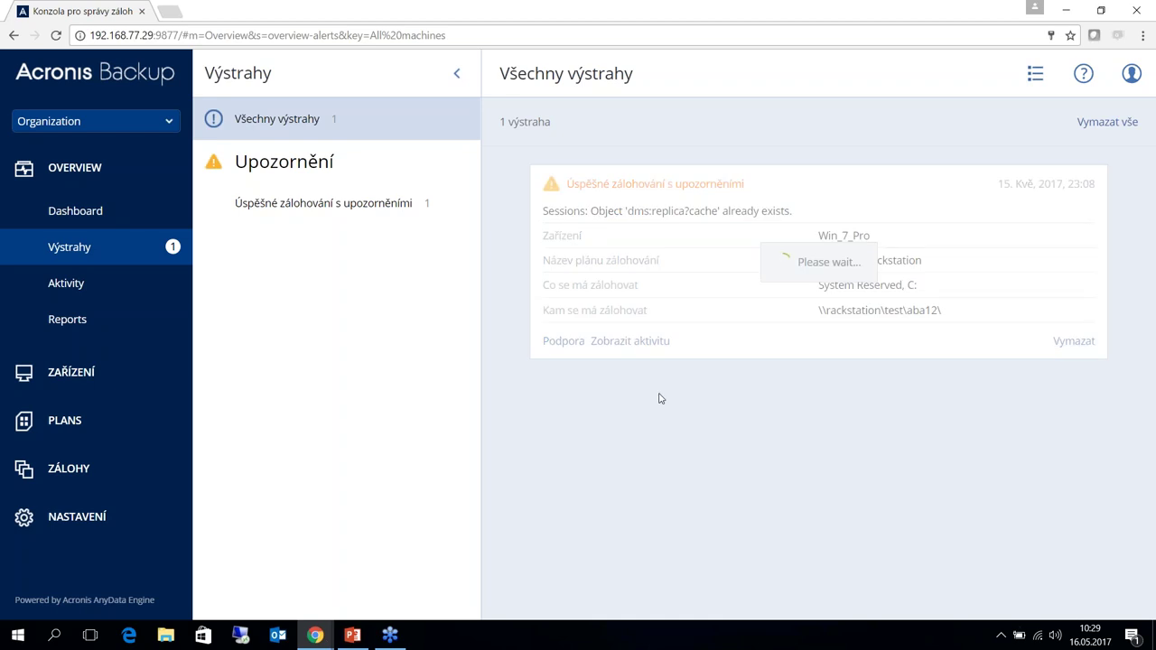
# Review the list of activities and check which fields it can be searched by.
pyautogui.click(90, 285)
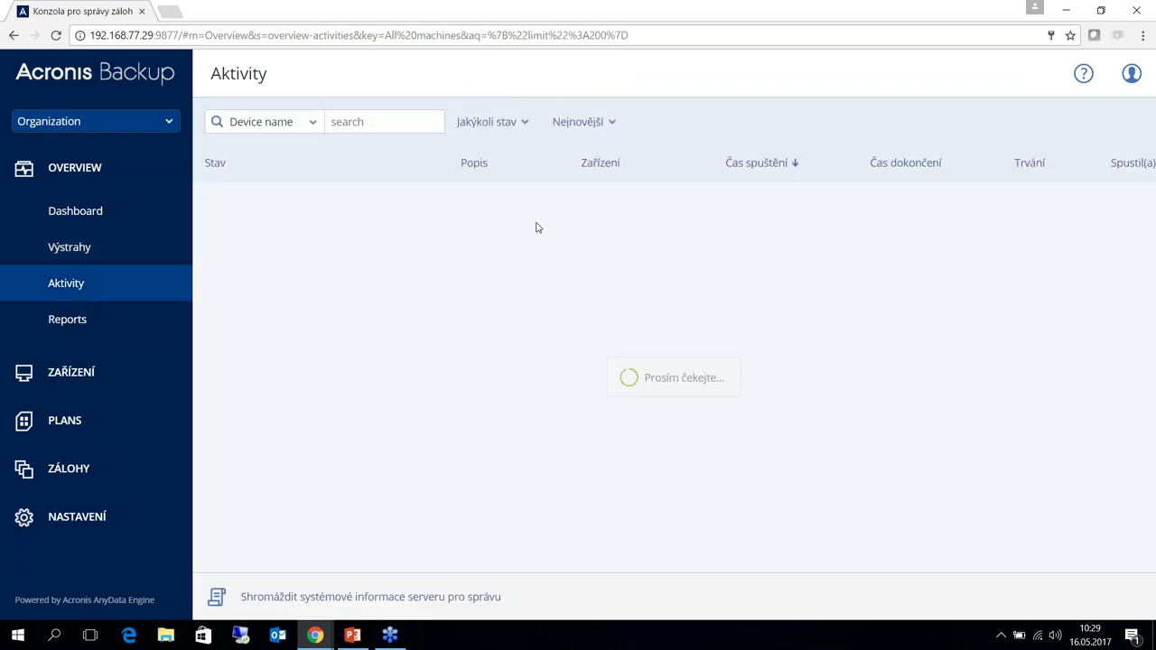
pyautogui.scroll(-10, 533, 248)
pyautogui.scroll(10, 596, 262)
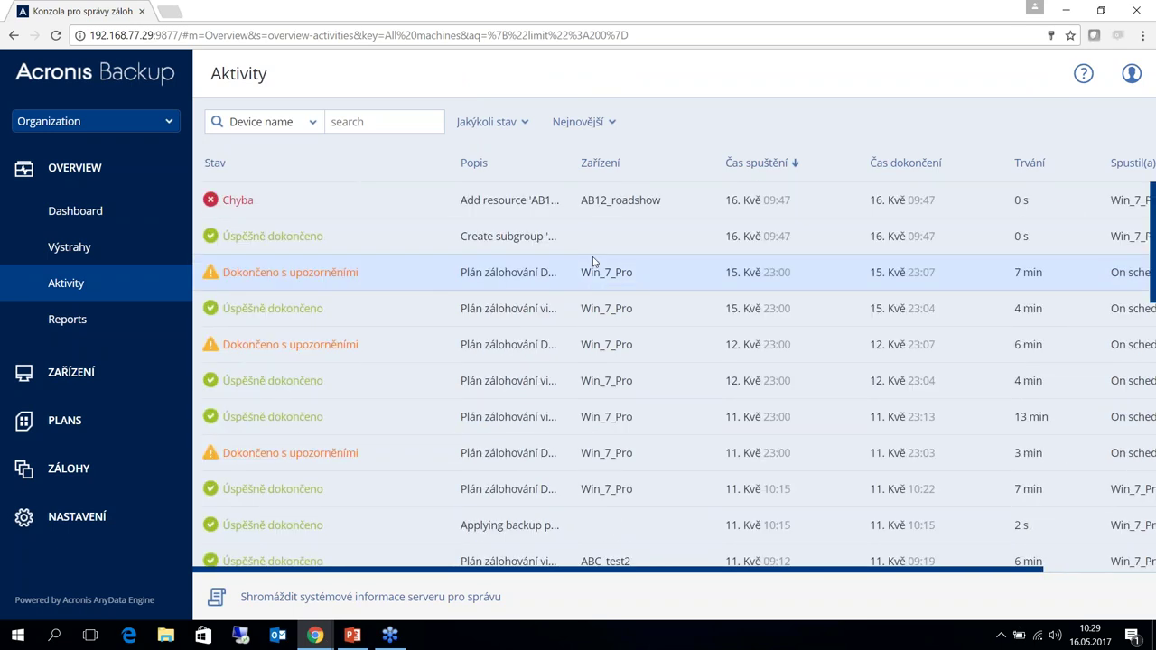
pyautogui.click(312, 125)
pyautogui.click(313, 123)
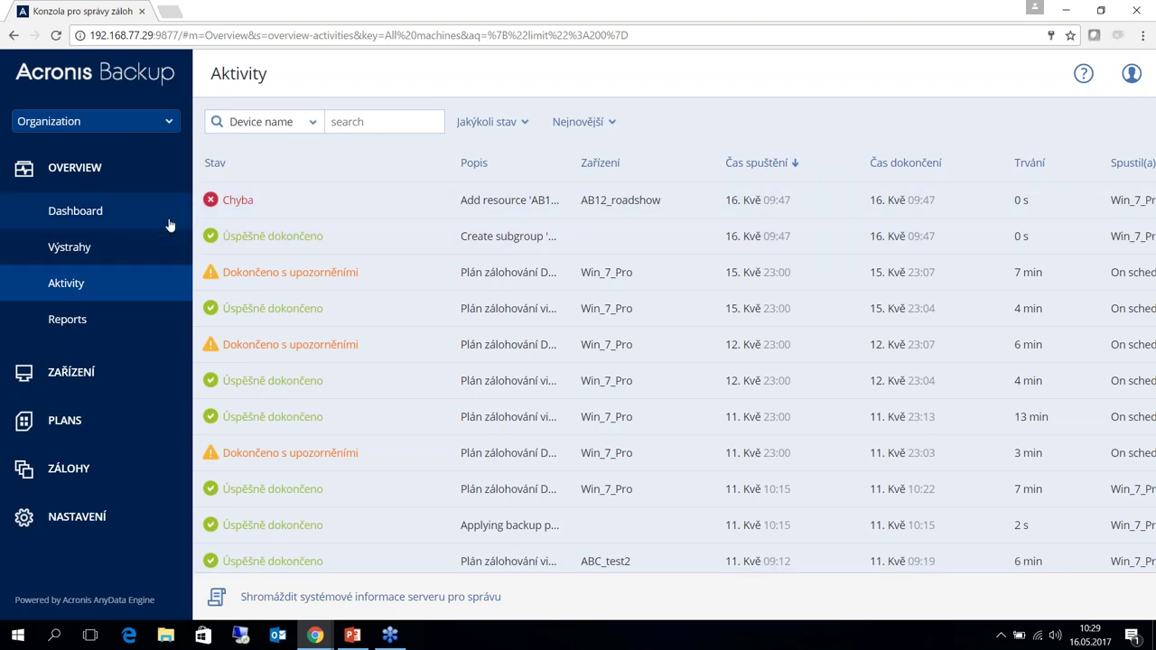
# Review the predefined reports and report templates, and create a new report from the Custom template.
pyautogui.click(91, 333)
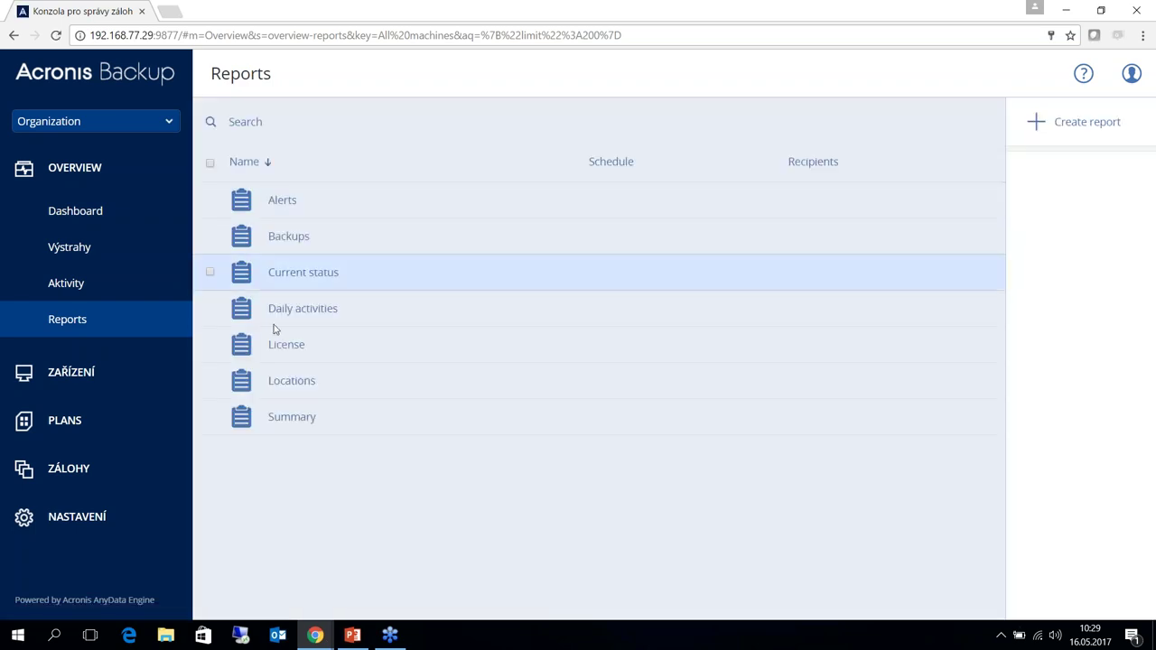
pyautogui.click(619, 207)
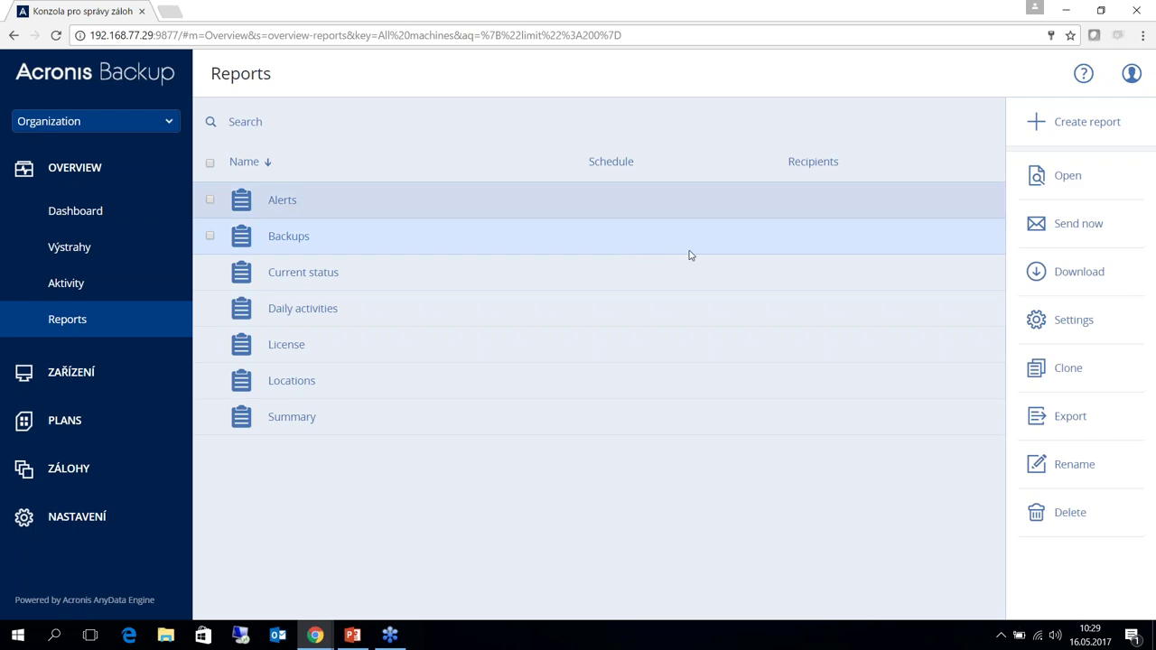
pyautogui.click(1067, 127)
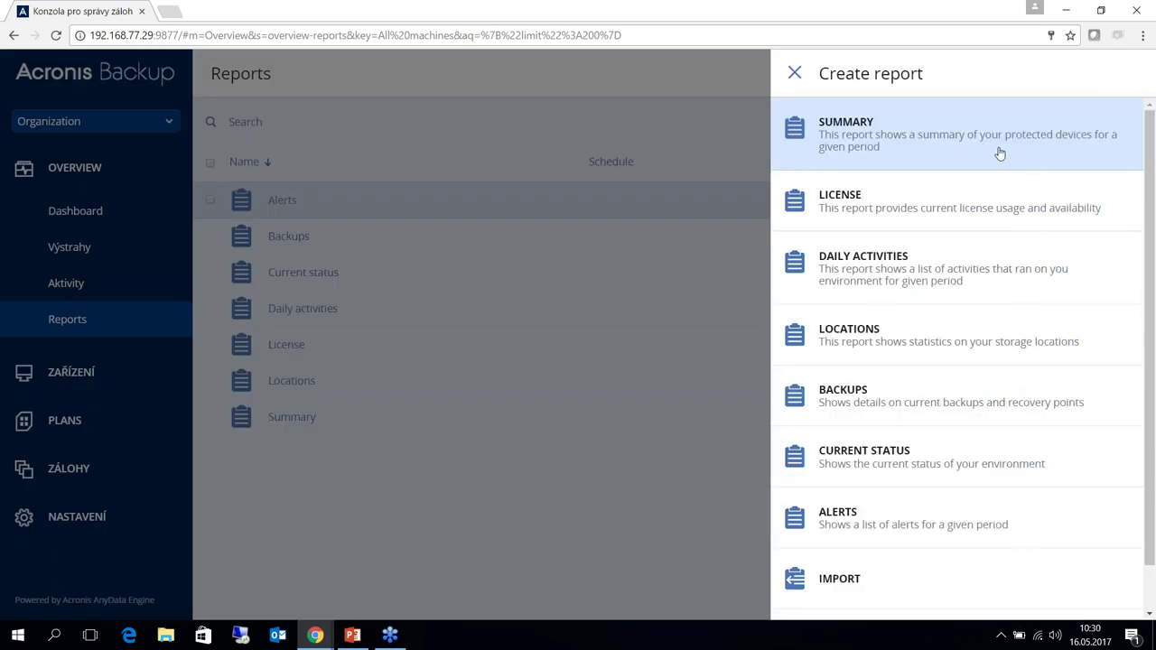
pyautogui.click(795, 73)
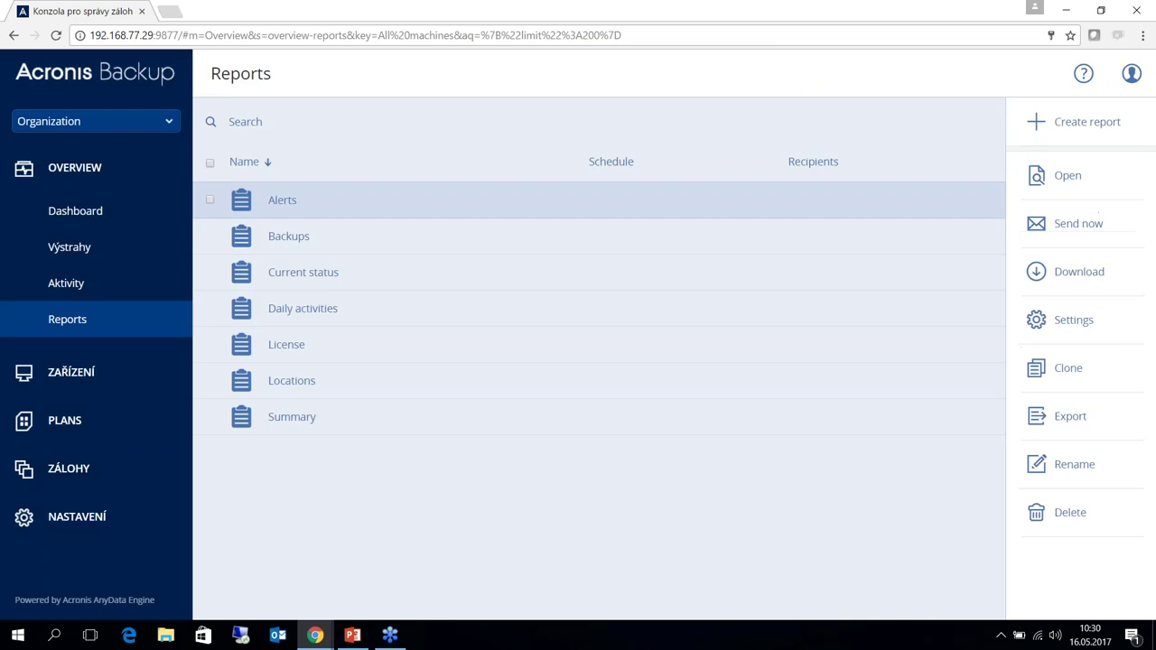
pyautogui.click(1080, 130)
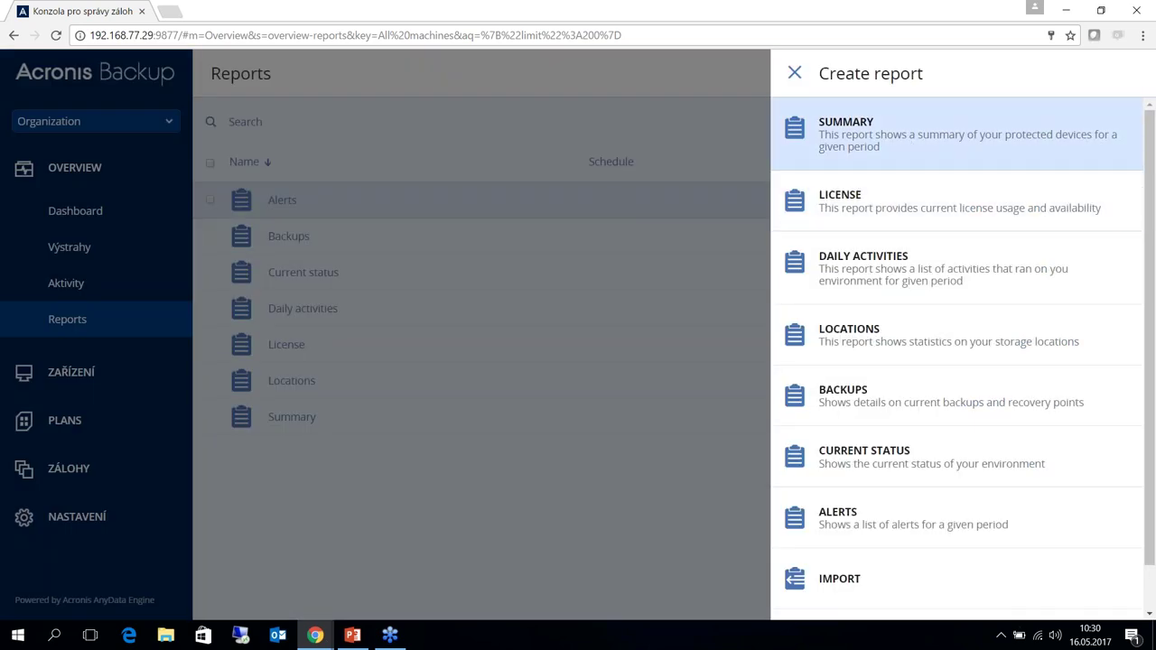
pyautogui.scroll(-1, 888, 262)
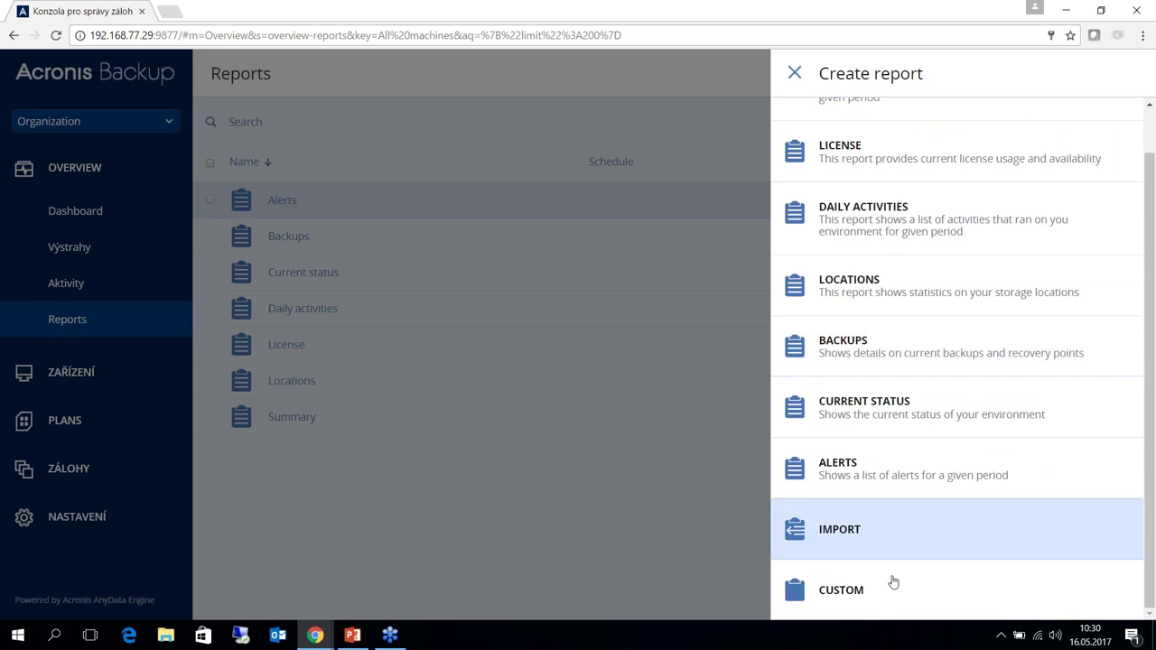
pyautogui.click(864, 590)
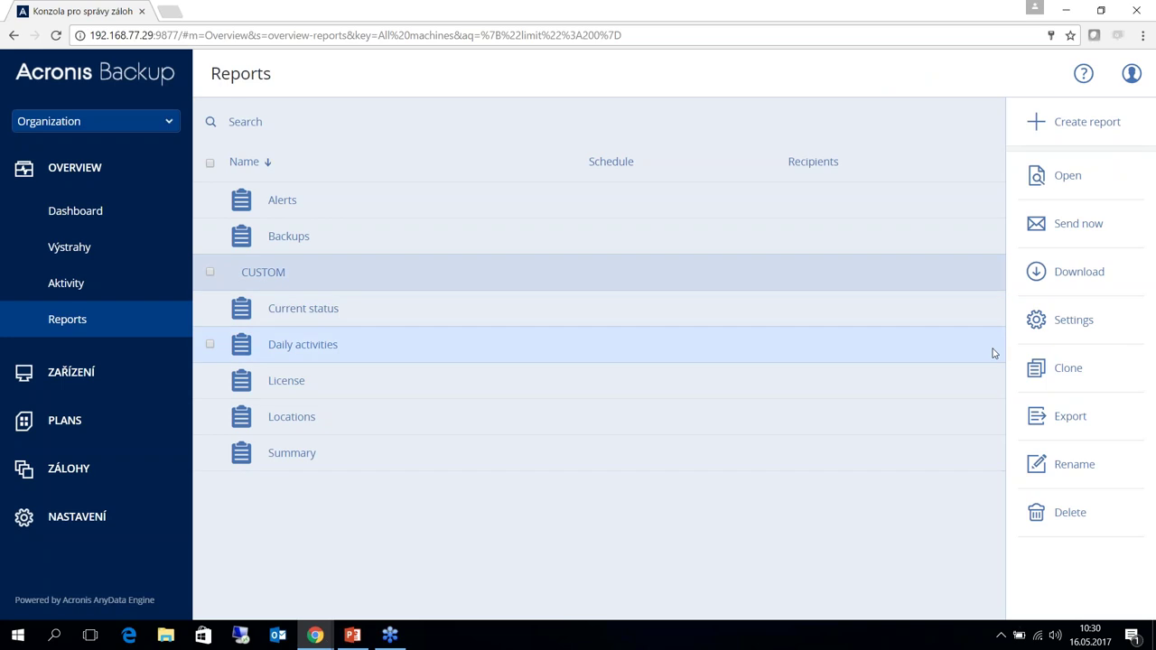
# Examine the custom report's scheduled sending options, including file format, time range and days, and close the settings without saving.
pyautogui.click(1074, 323)
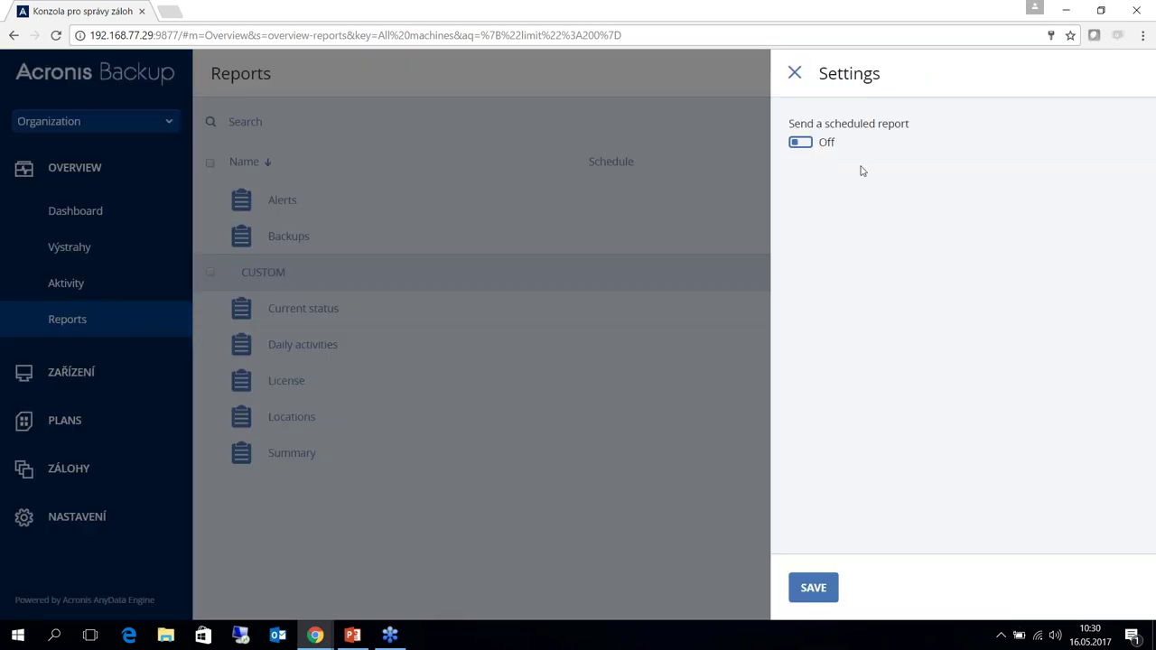
pyautogui.click(801, 143)
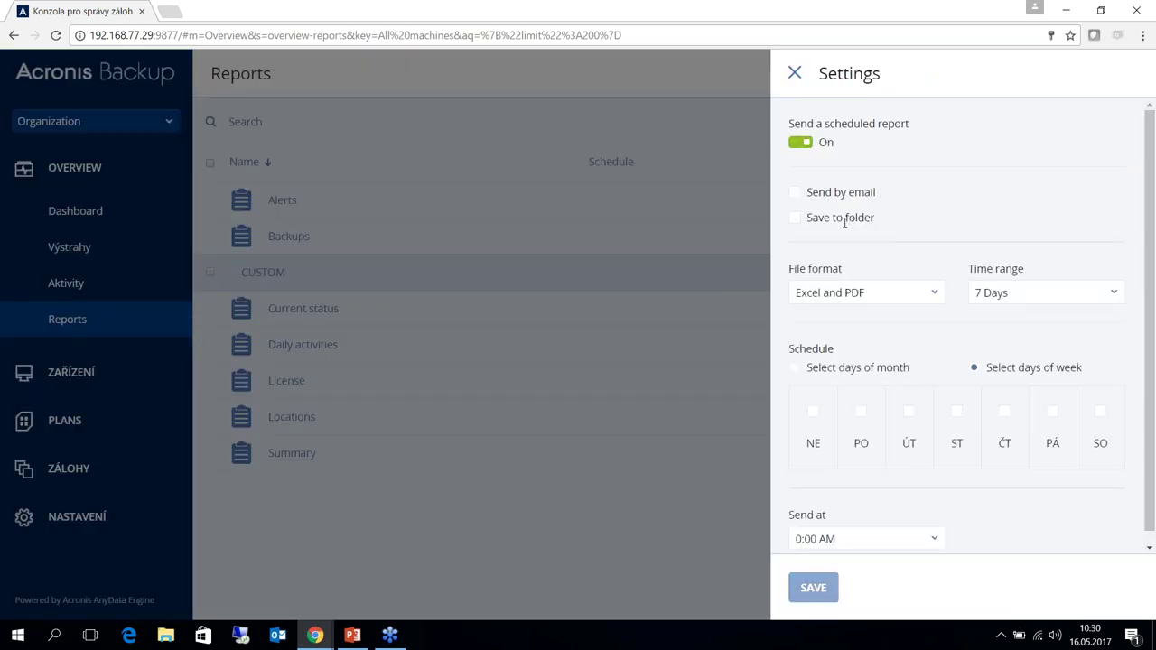
pyautogui.click(933, 294)
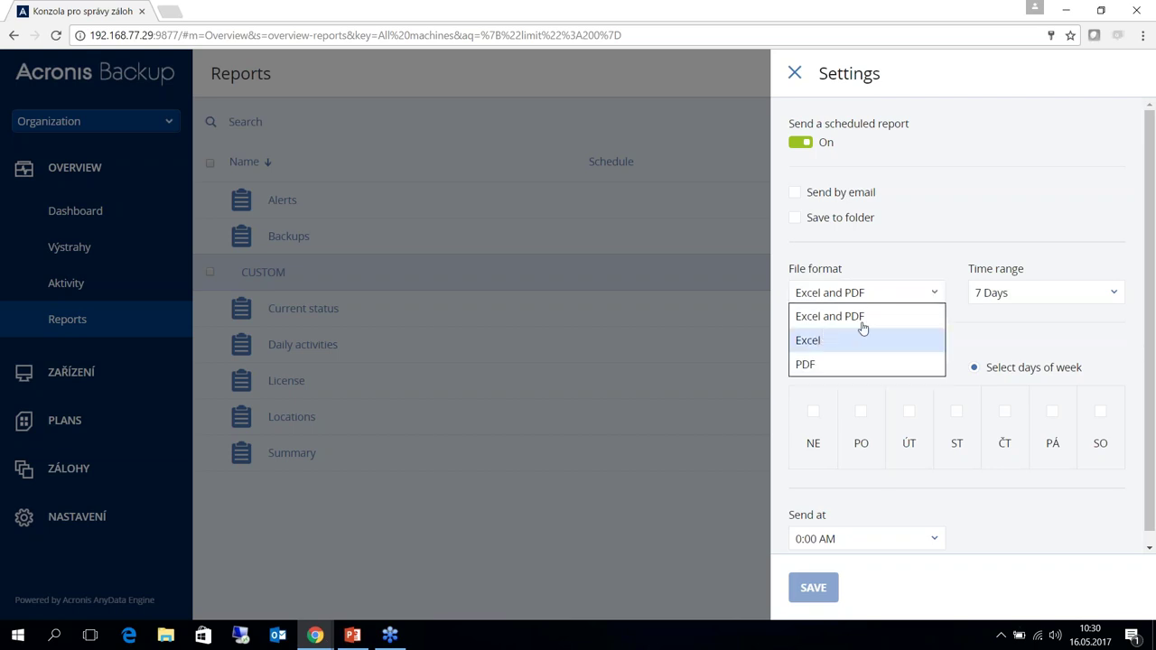
pyautogui.click(936, 293)
pyautogui.click(1114, 295)
pyautogui.click(1114, 296)
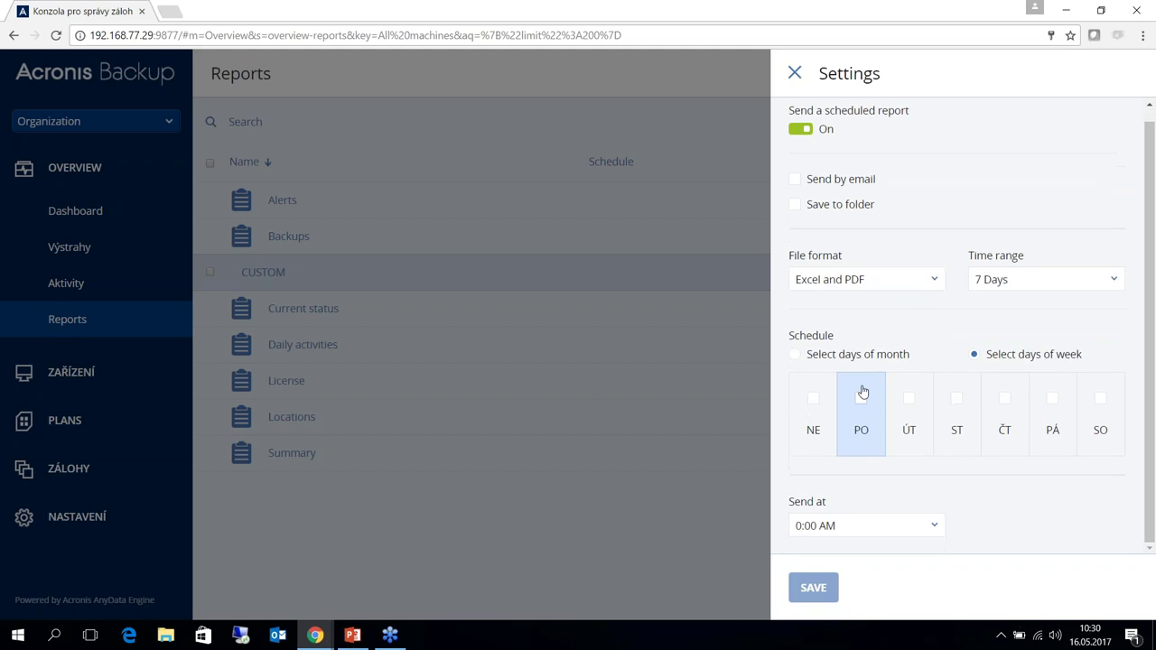
pyautogui.click(807, 142)
pyautogui.click(795, 74)
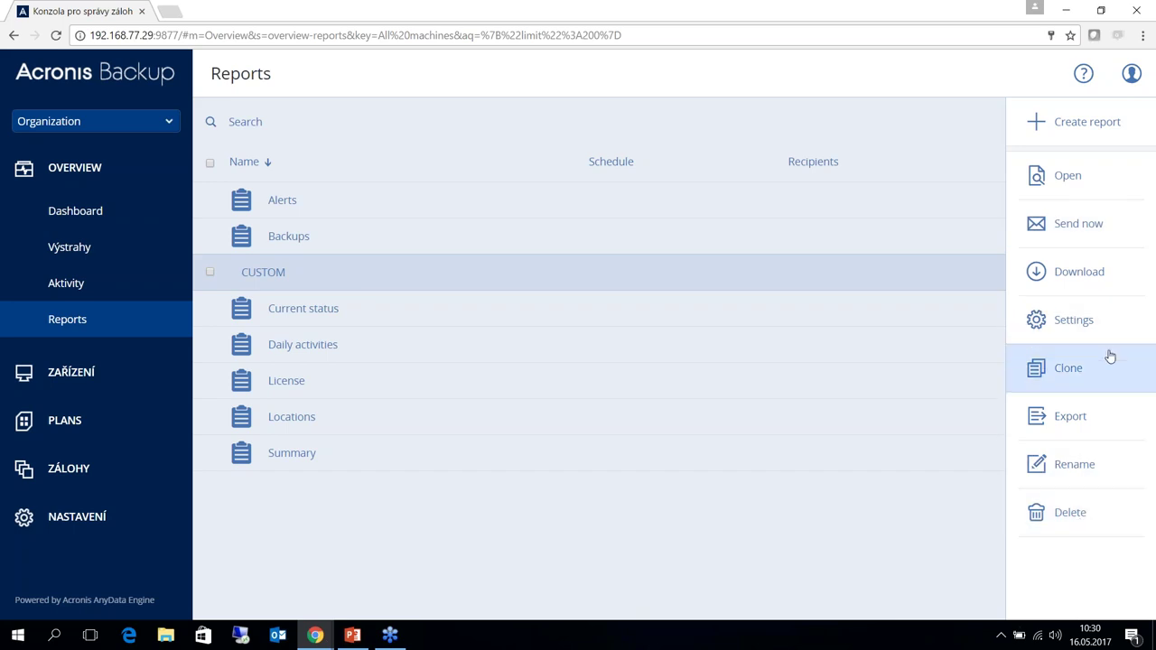
# Open the custom report, examine which widget types can be added to it, and return to the reports list without adding any.
pyautogui.click(273, 274)
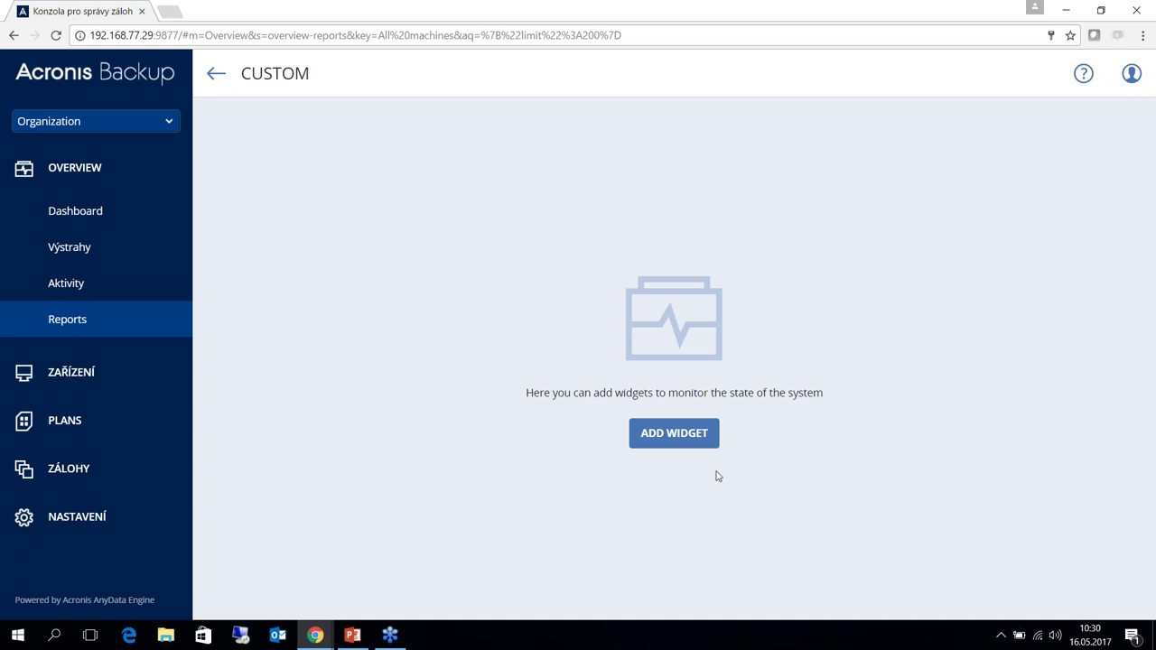
pyautogui.click(662, 440)
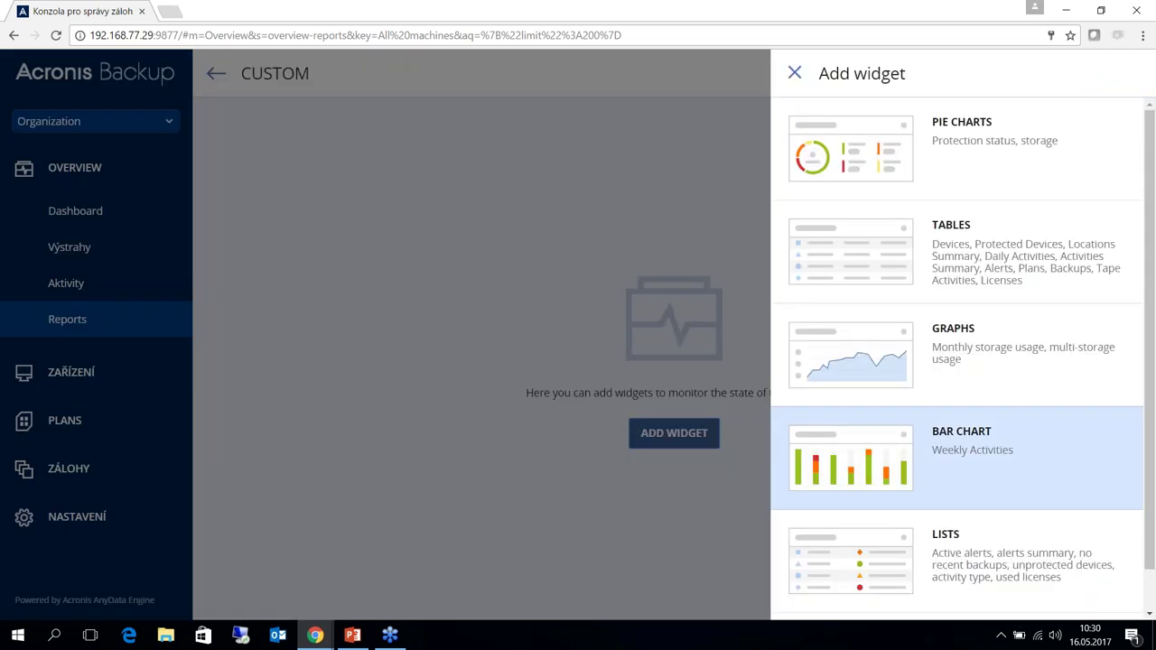
pyautogui.scroll(-1, 893, 440)
pyautogui.scroll(1, 893, 440)
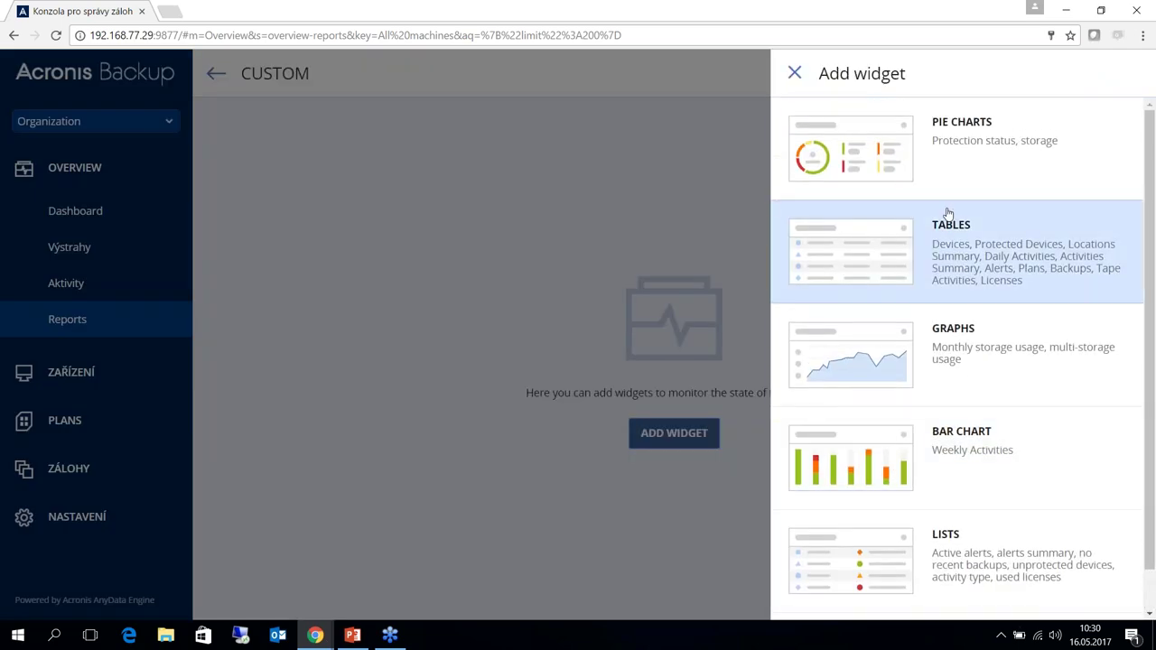
pyautogui.click(795, 74)
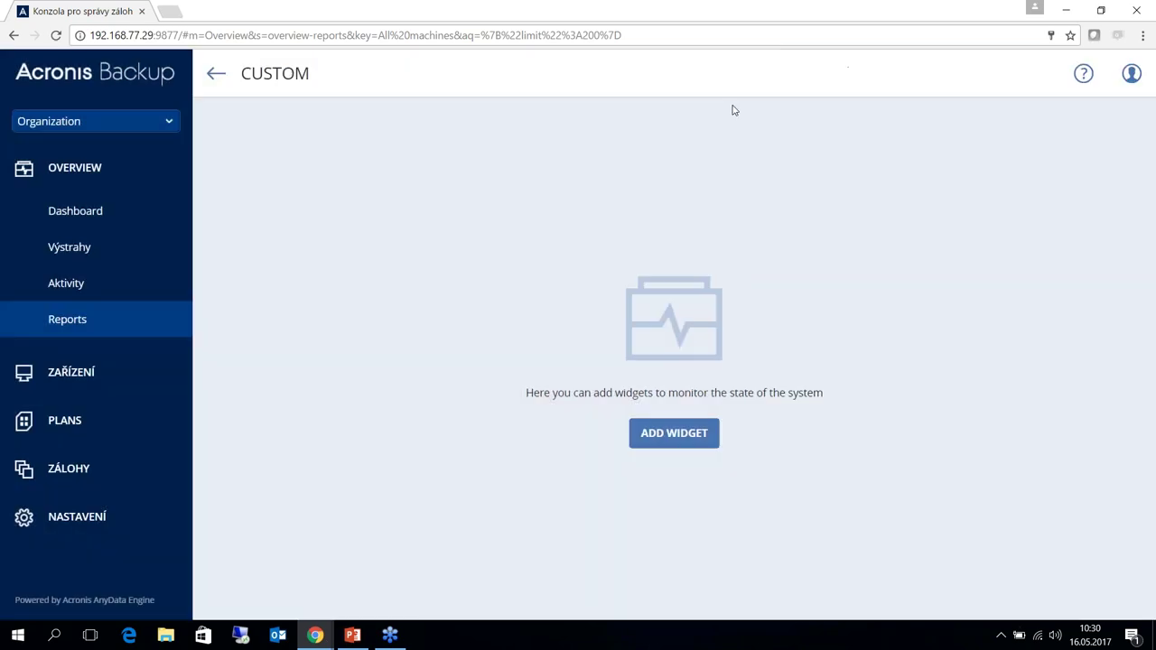
pyautogui.click(217, 76)
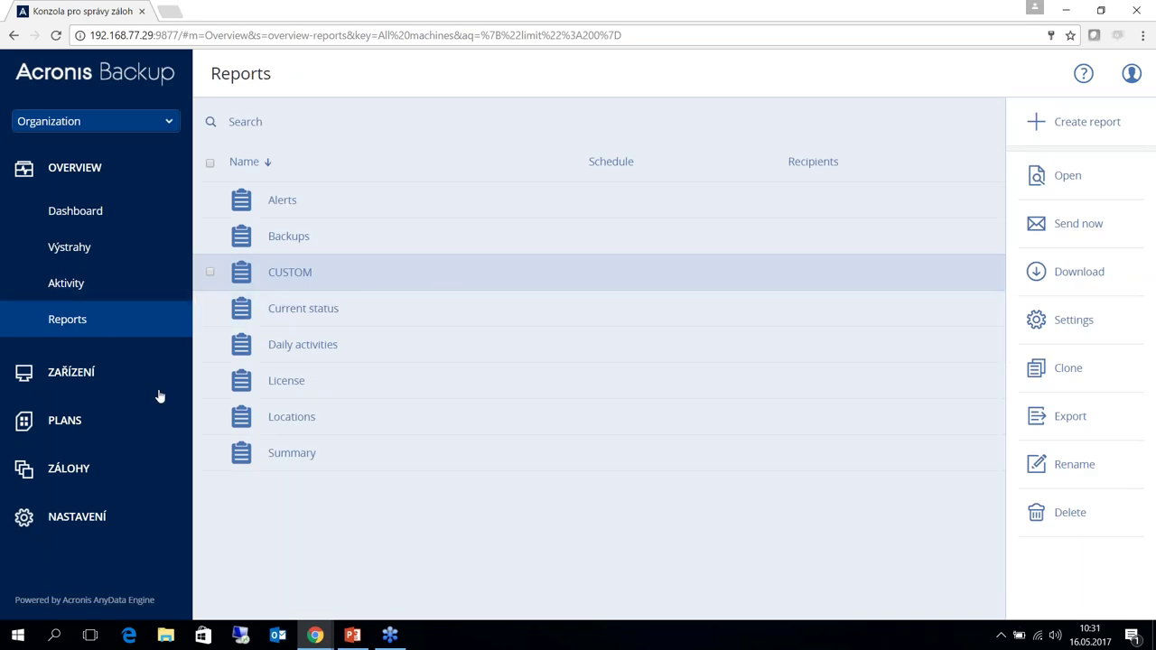
# Review the devices under All machines, VMware and Machines with agents, ending on the list of all machines.
pyautogui.click(80, 380)
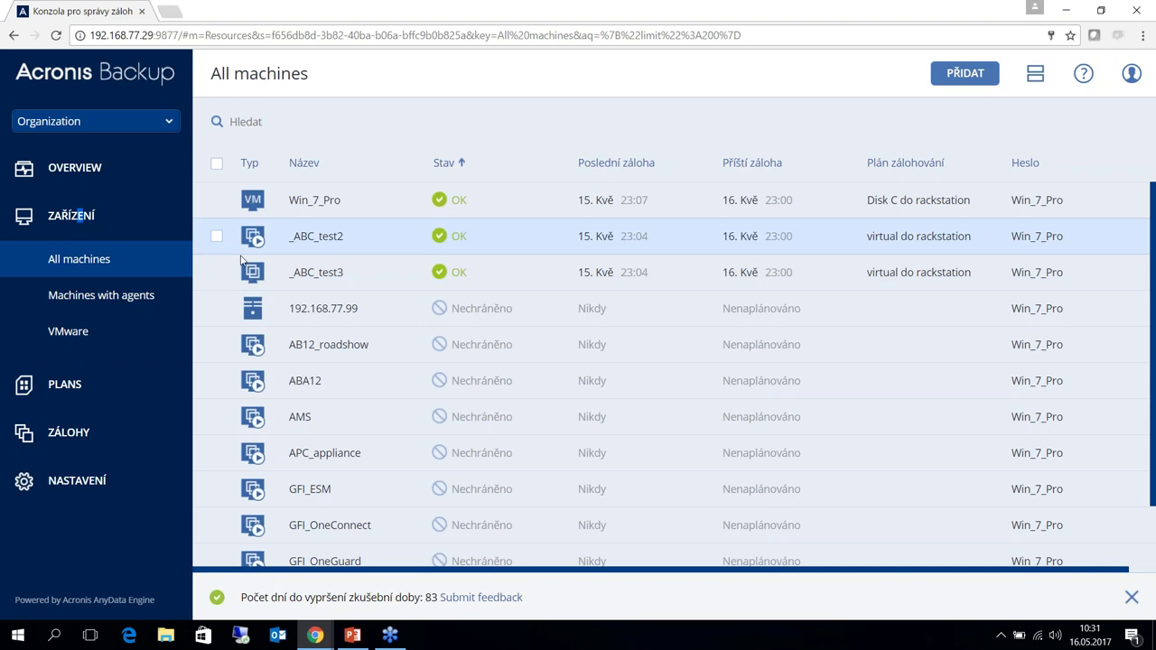
pyautogui.scroll(-1, 560, 242)
pyautogui.scroll(1, 560, 242)
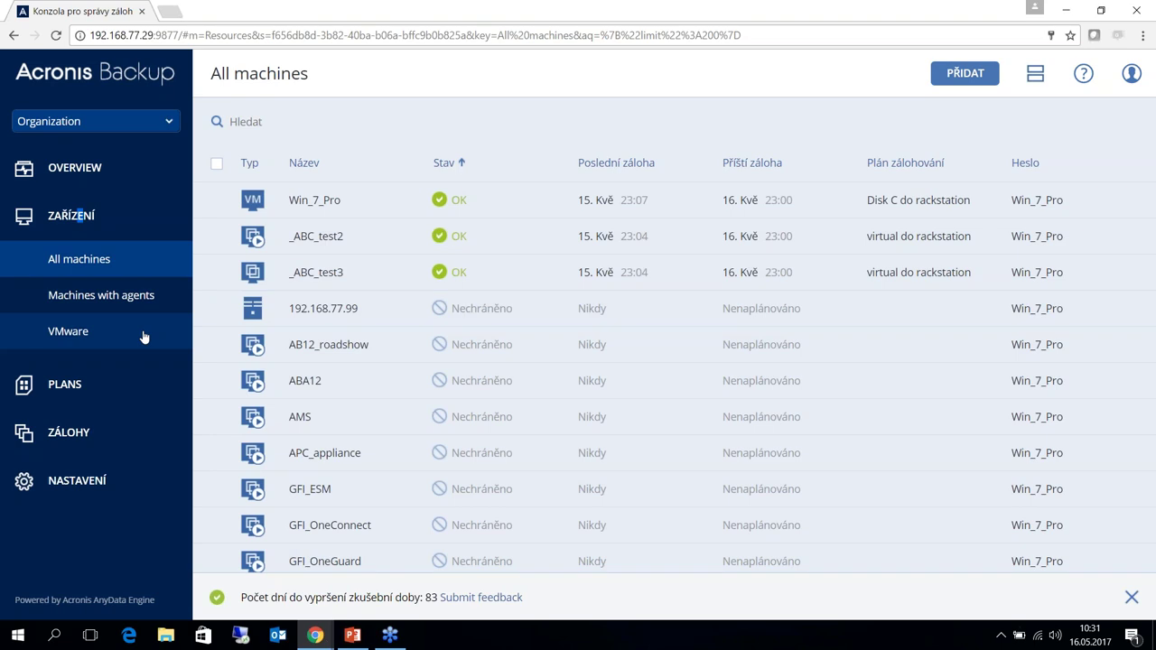
pyautogui.click(104, 333)
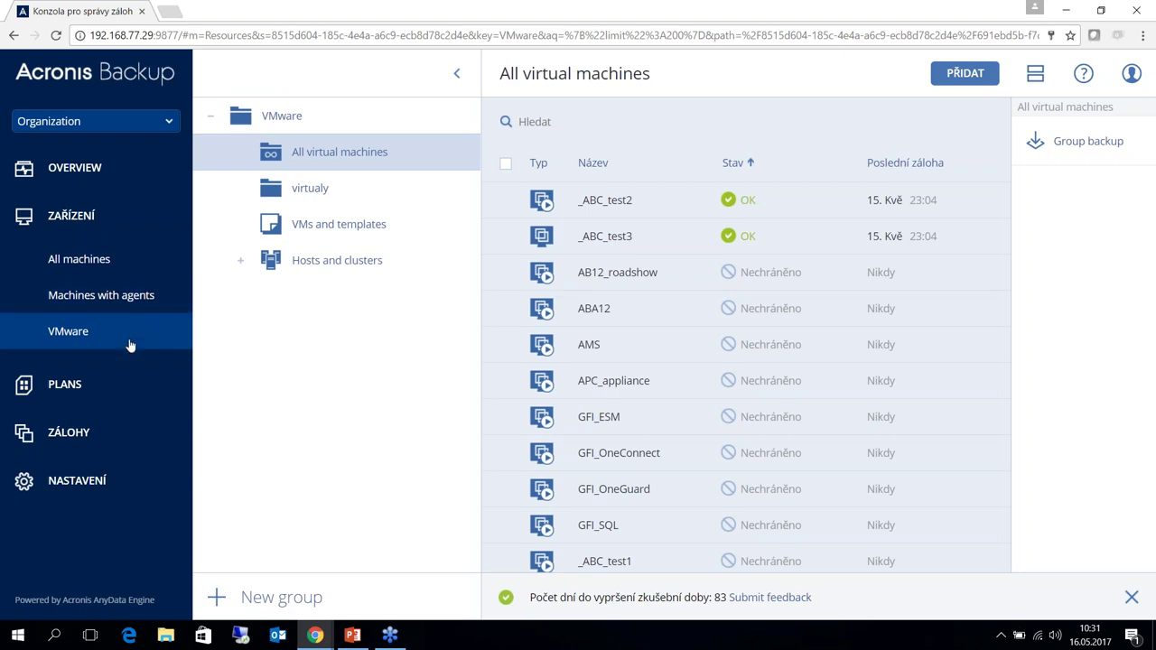
pyautogui.click(105, 293)
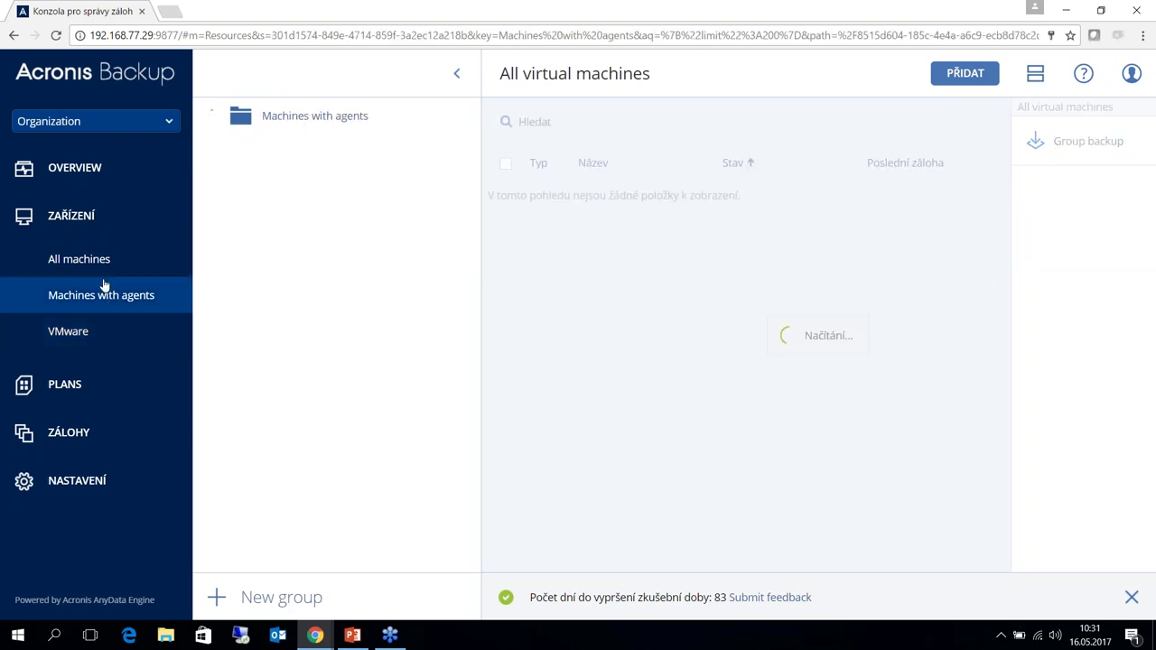
pyautogui.click(105, 264)
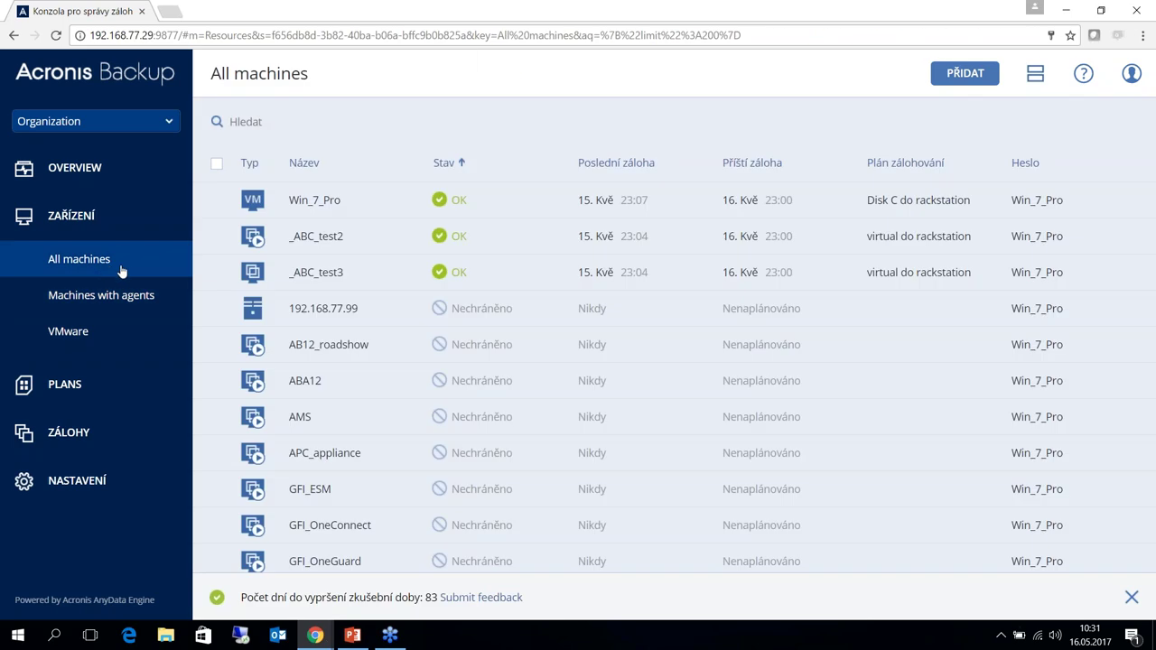
# Examine the backup, recovery and Active Protection details of the Win_7_Pro machine and close them.
pyautogui.click(481, 204)
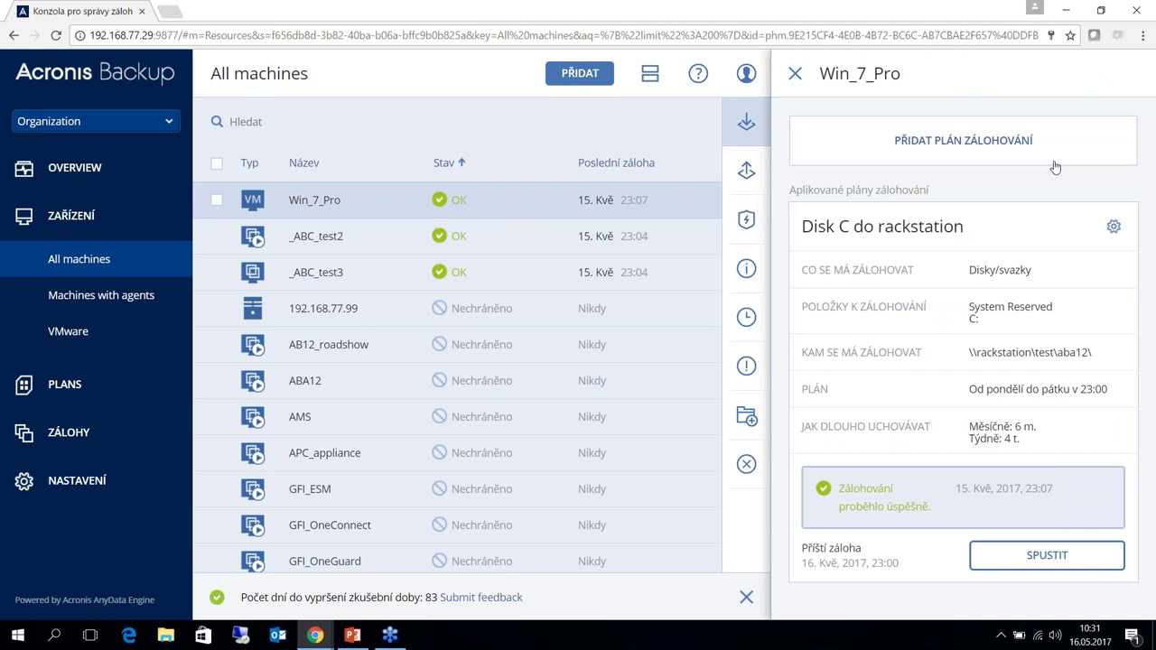
pyautogui.click(746, 171)
pyautogui.click(746, 222)
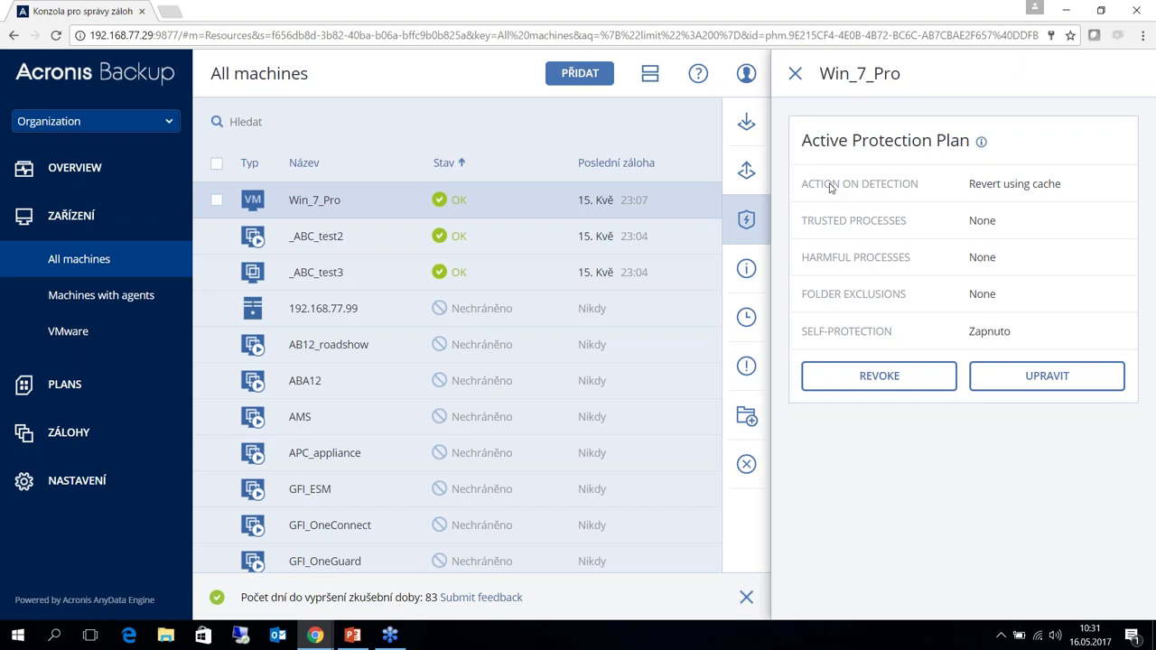
pyautogui.click(795, 73)
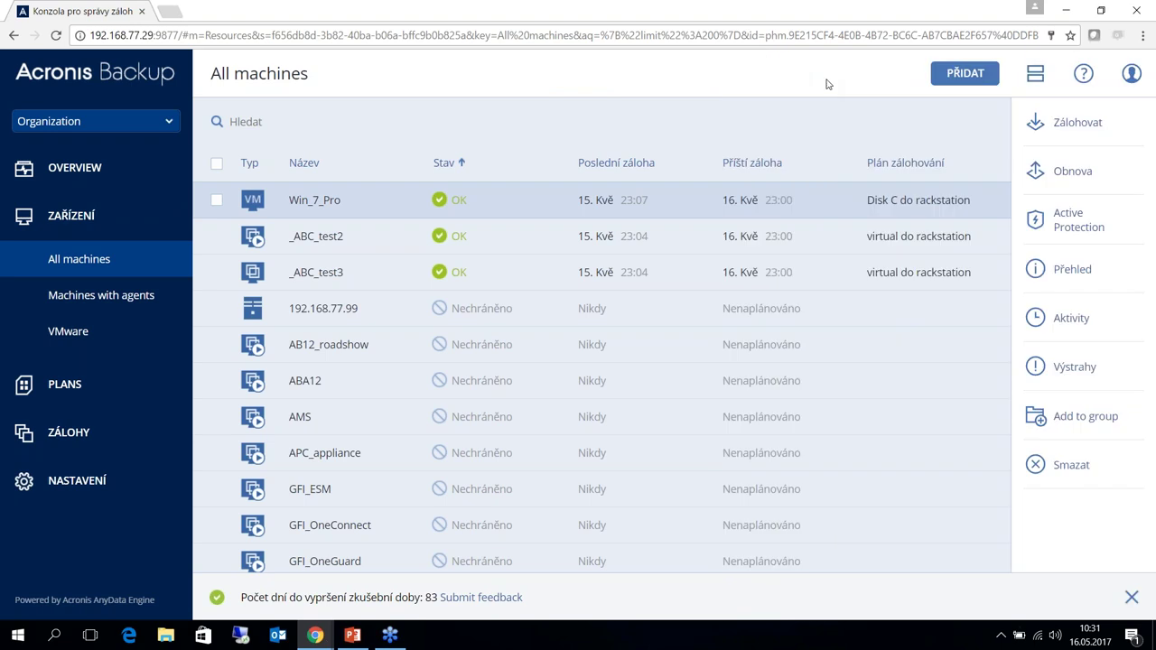
# Open Win_7_Pro's Active Protection plan for editing and examine the Action on detection options, leaving the selection as is.
pyautogui.click(1066, 225)
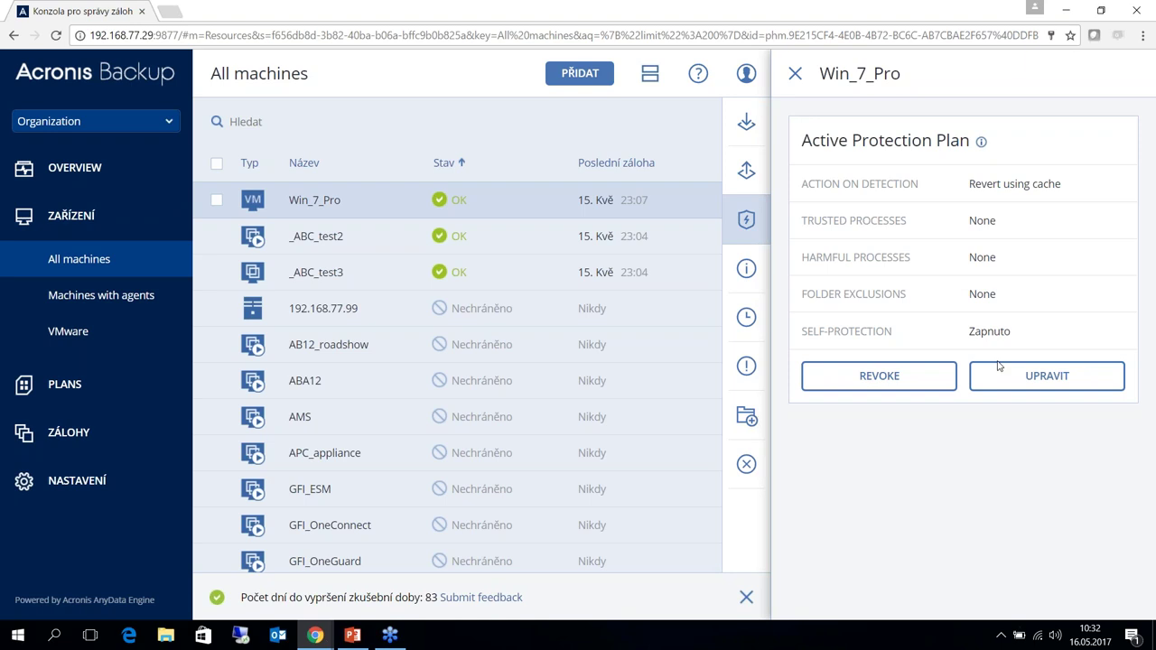
pyautogui.click(1027, 384)
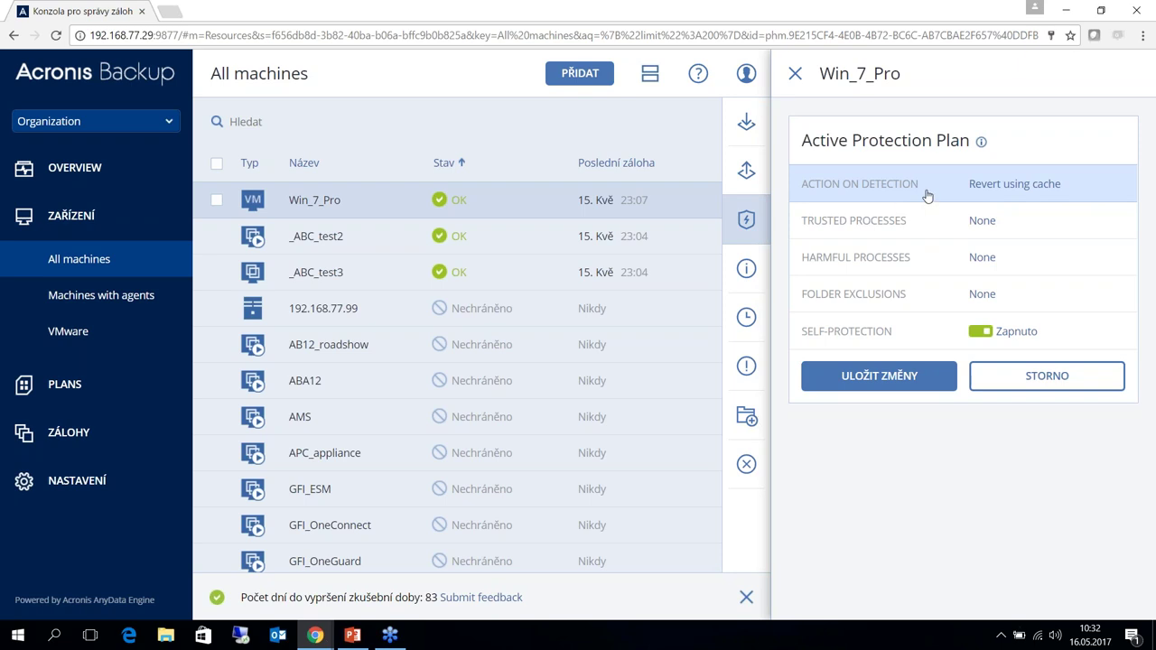
pyautogui.click(1040, 190)
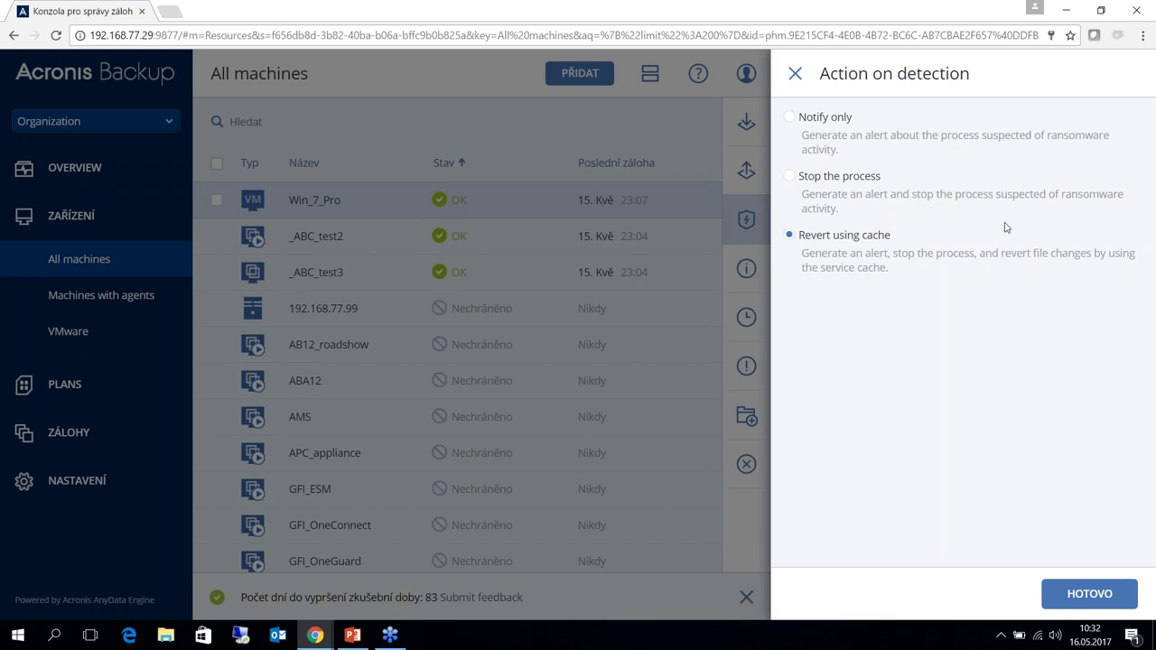
pyautogui.click(795, 75)
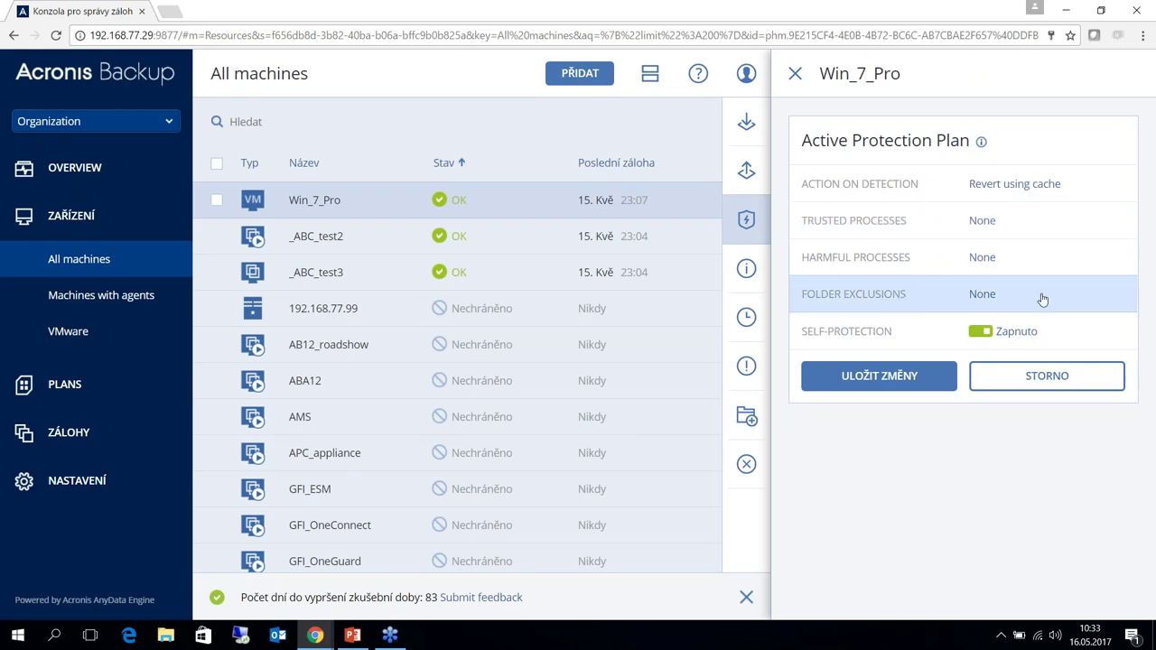
# Examine the Harmful processes setting in Win_7_Pro's Active Protection plan without adding any process, and close the plan.
pyautogui.click(905, 265)
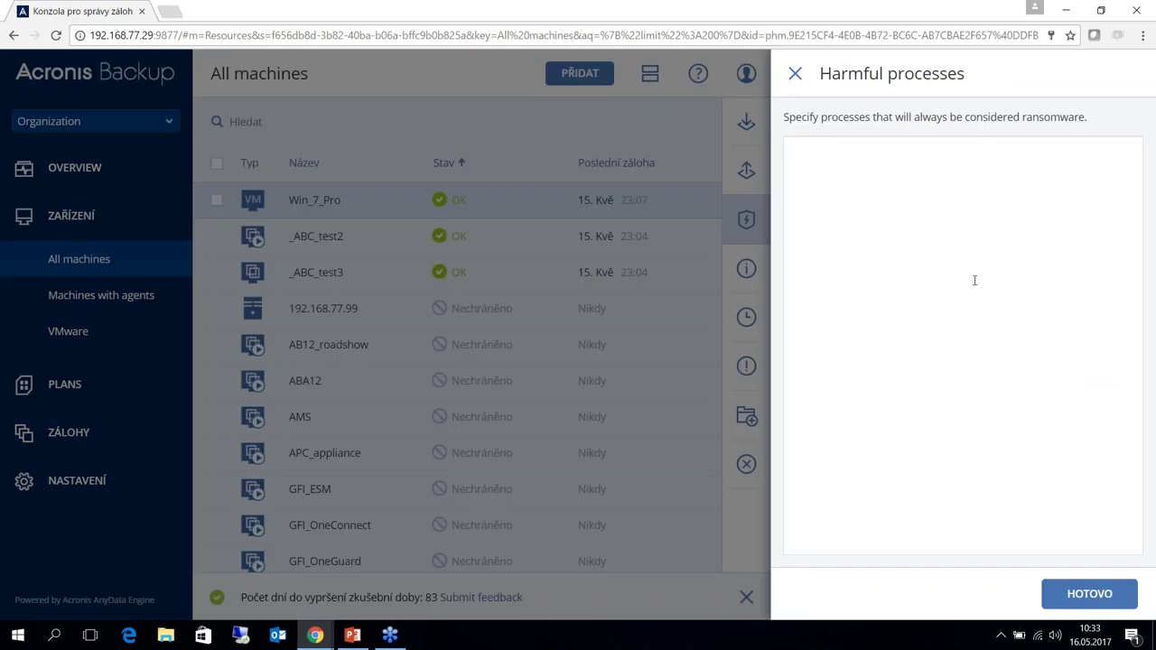
pyautogui.click(968, 204)
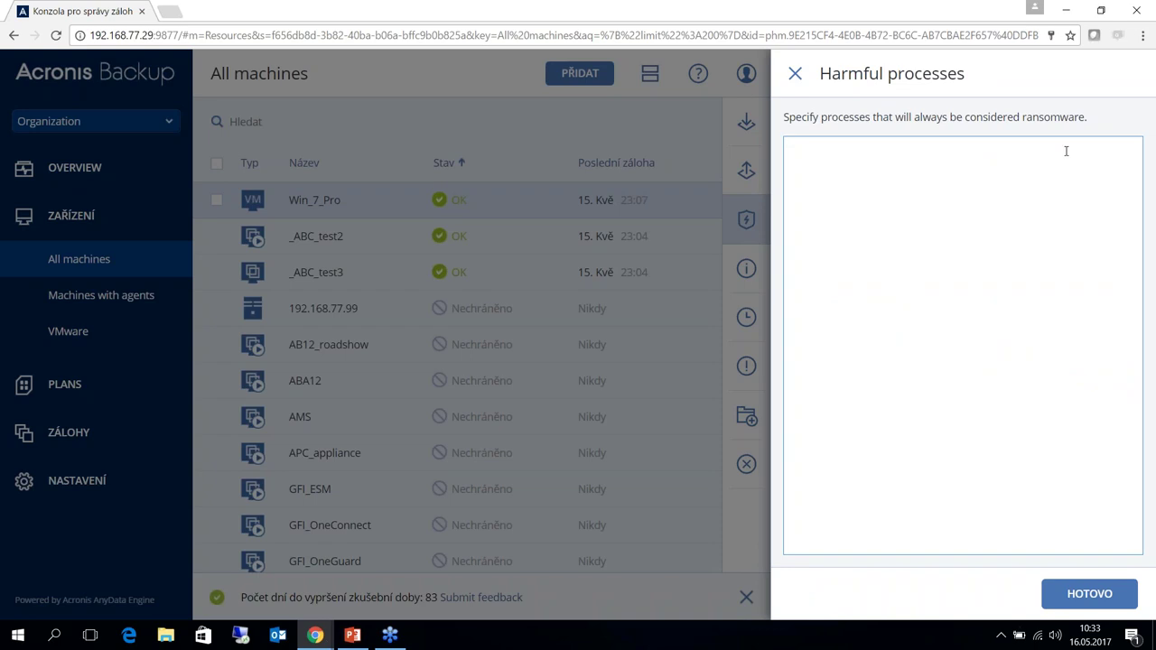
pyautogui.click(795, 76)
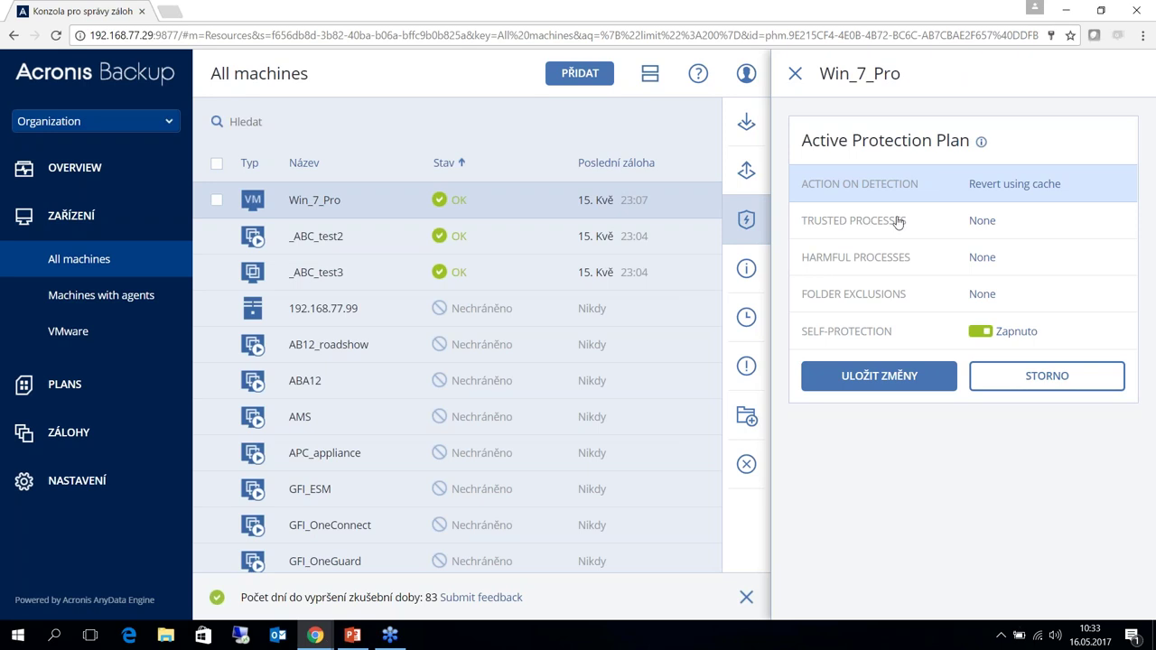
pyautogui.click(992, 260)
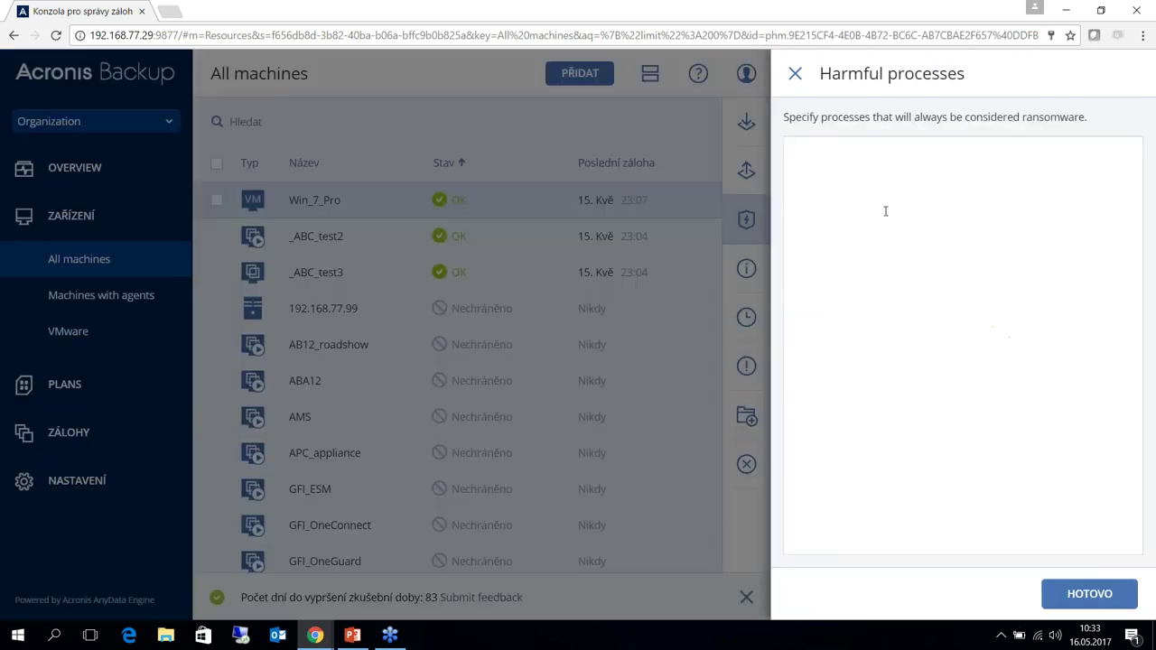
pyautogui.click(795, 73)
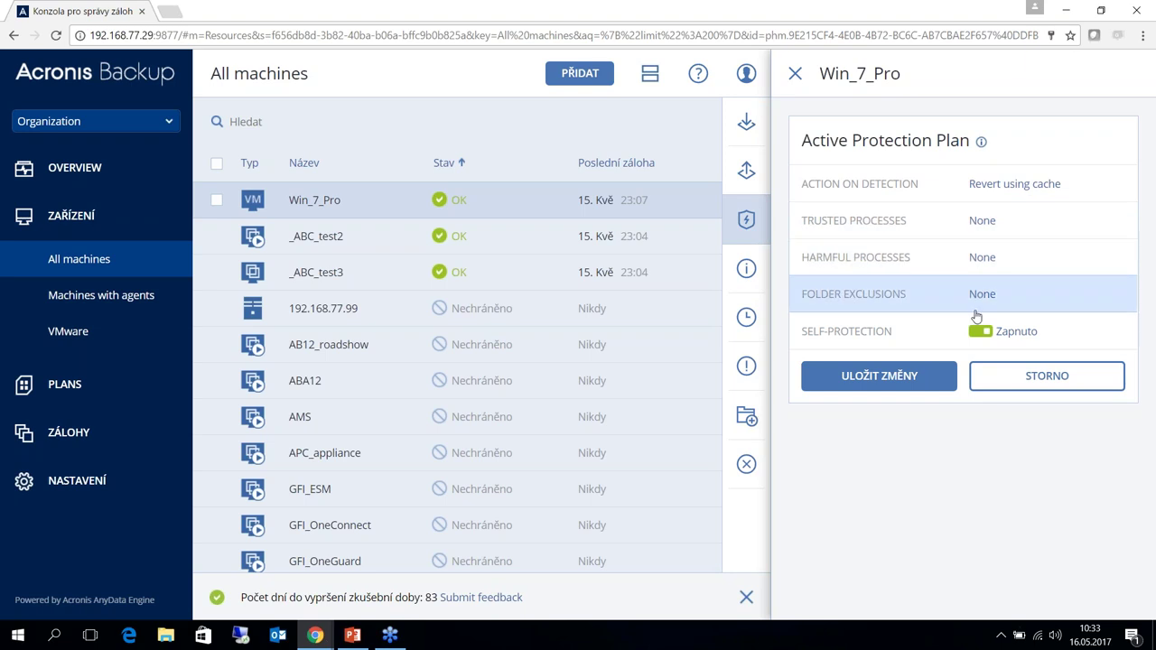
pyautogui.click(1063, 384)
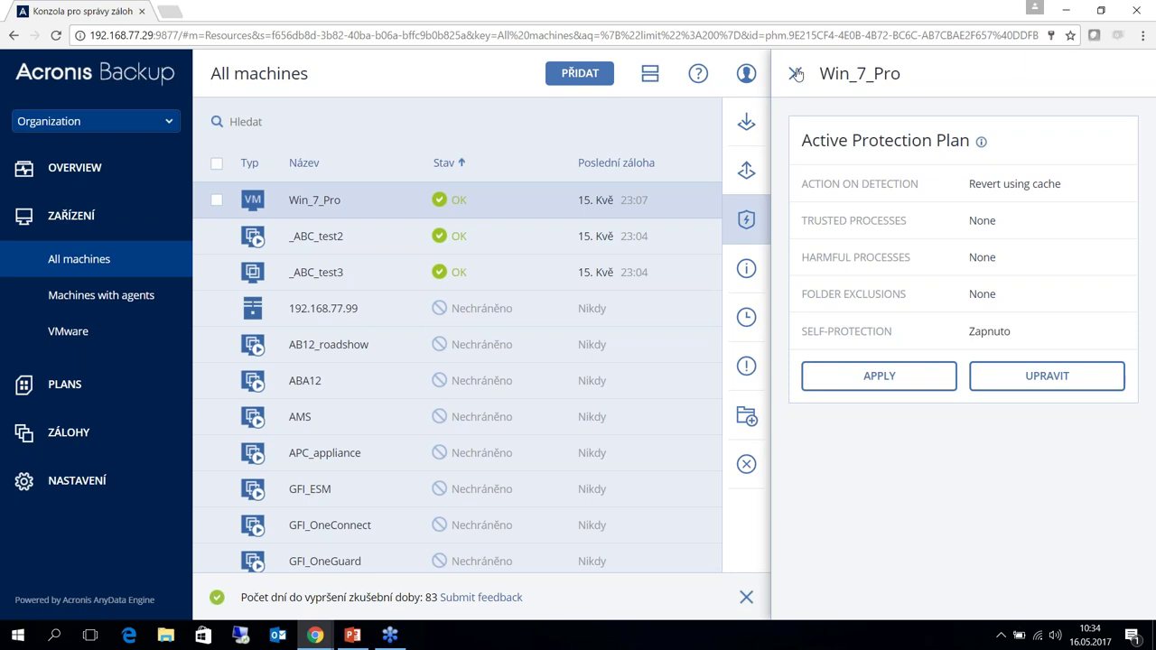
pyautogui.click(892, 379)
pyautogui.click(796, 74)
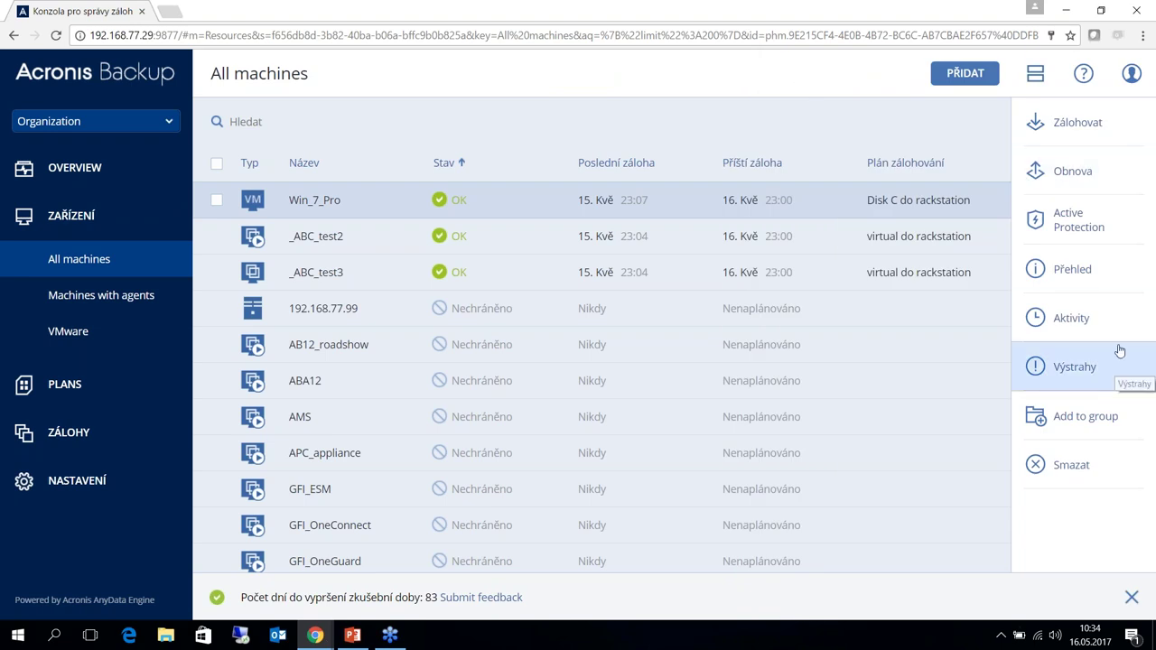
# Examine Win_7_Pro's overview with its agents, hardware, Secure Zone and Startup Recovery Manager information, and close it.
pyautogui.click(1089, 271)
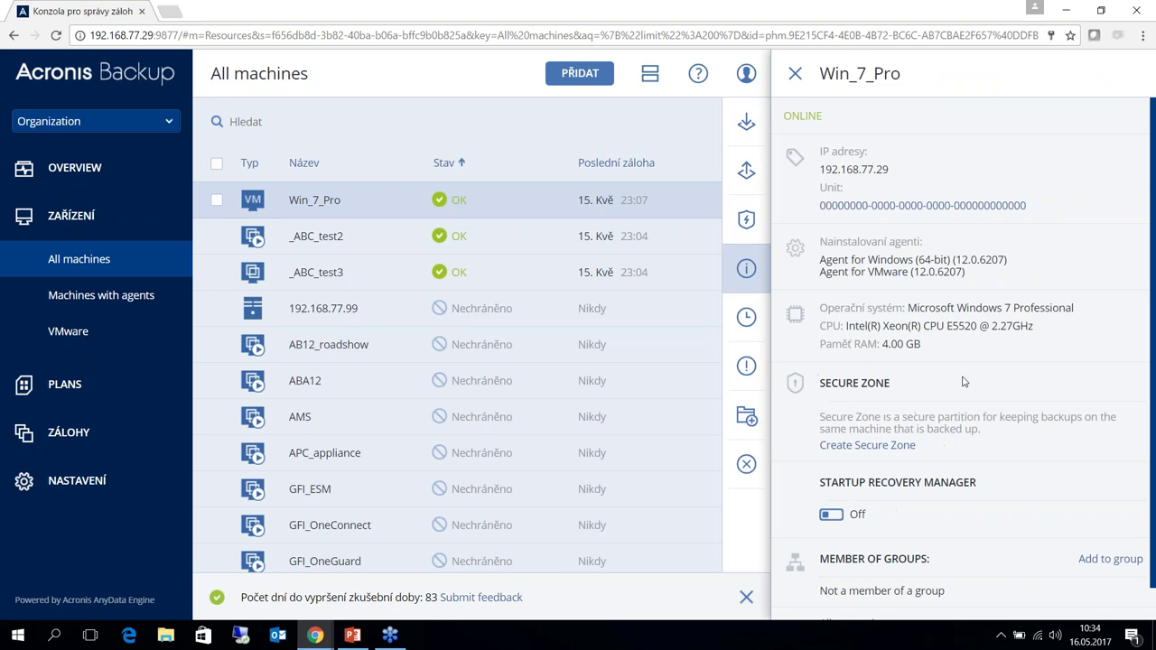
pyautogui.scroll(-1, 966, 334)
pyautogui.scroll(1, 966, 333)
pyautogui.click(796, 74)
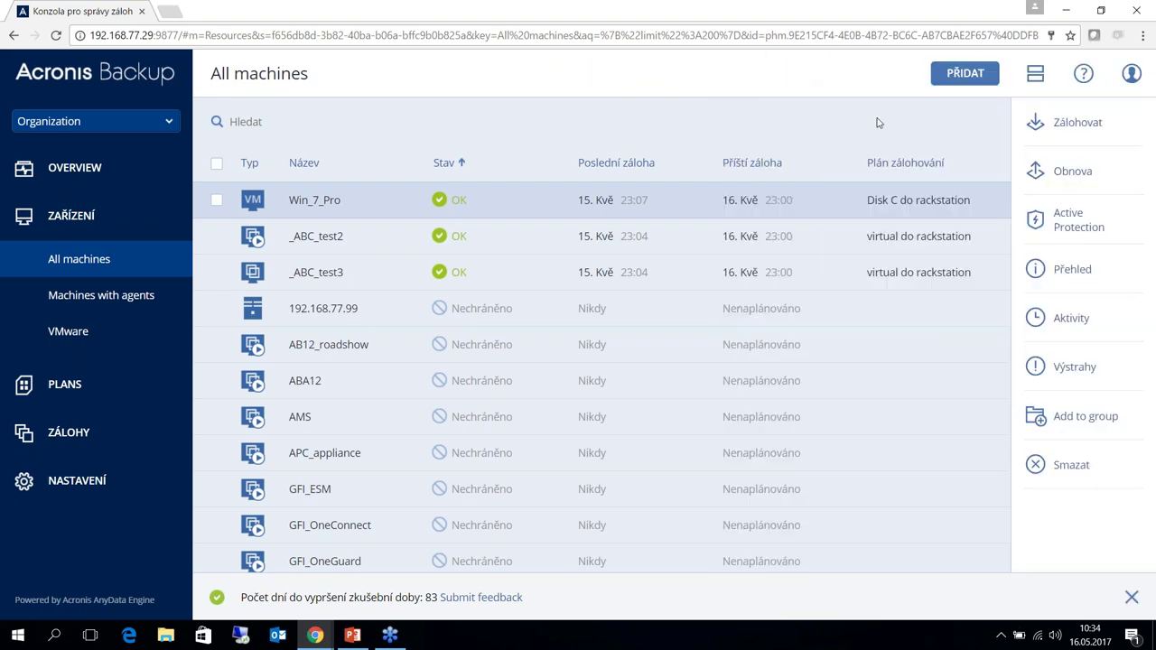
# Review Win_7_Pro's activities, alerts and group assignment options, and return to the machine list without adding it to a group.
pyautogui.click(1102, 320)
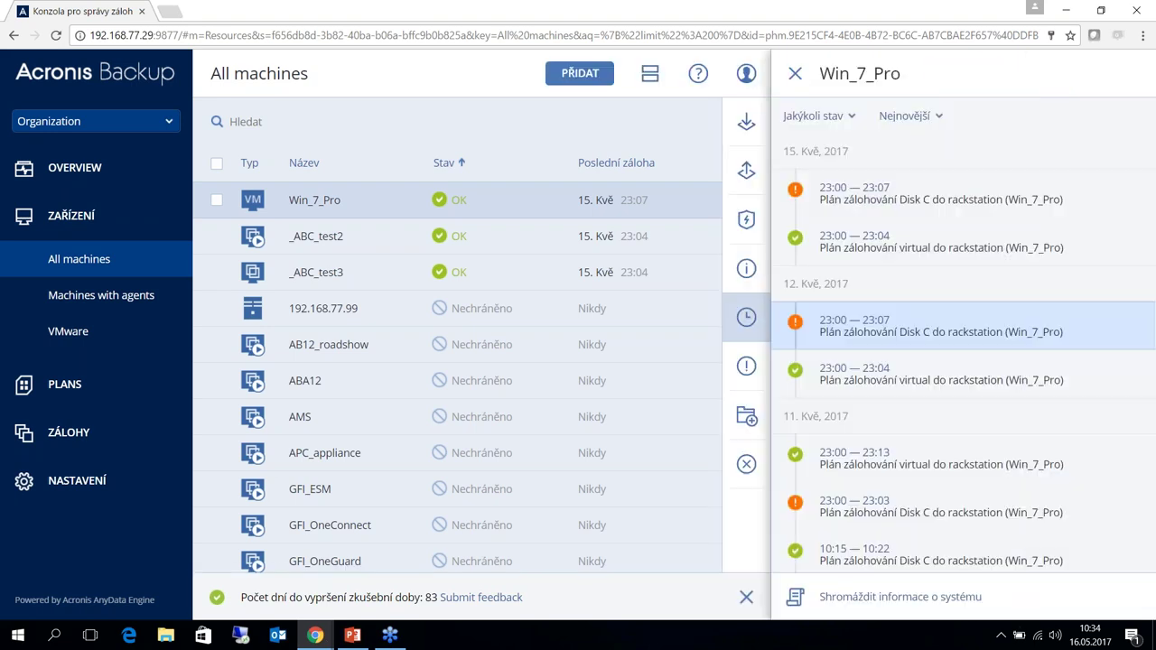
pyautogui.click(748, 371)
pyautogui.click(749, 419)
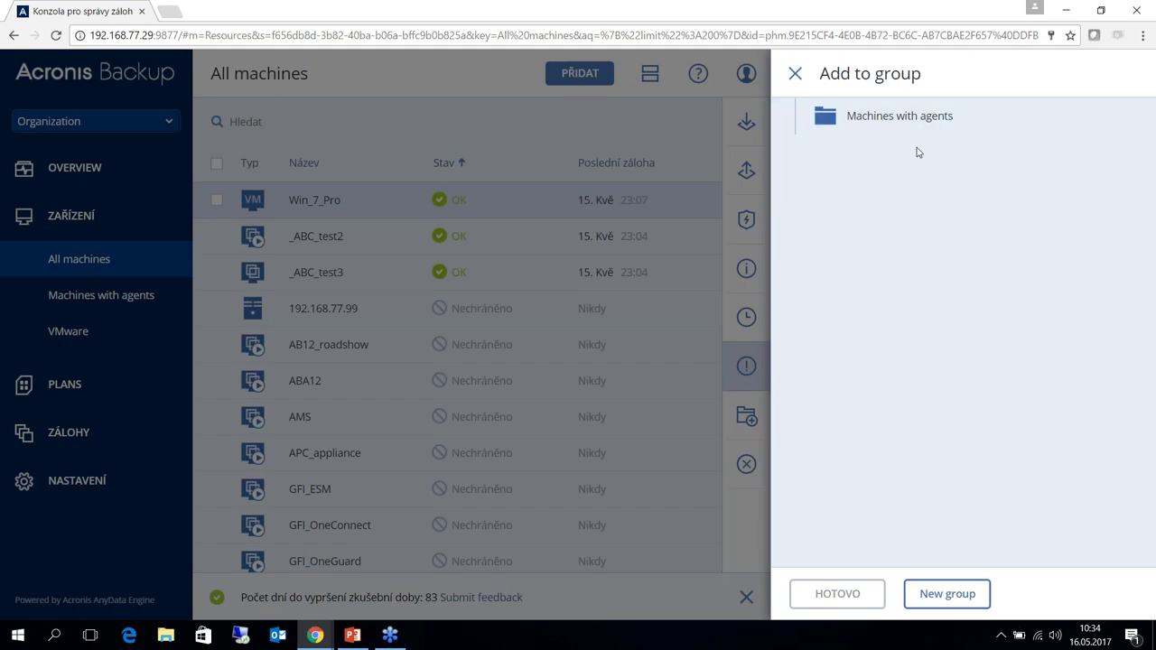
pyautogui.click(795, 75)
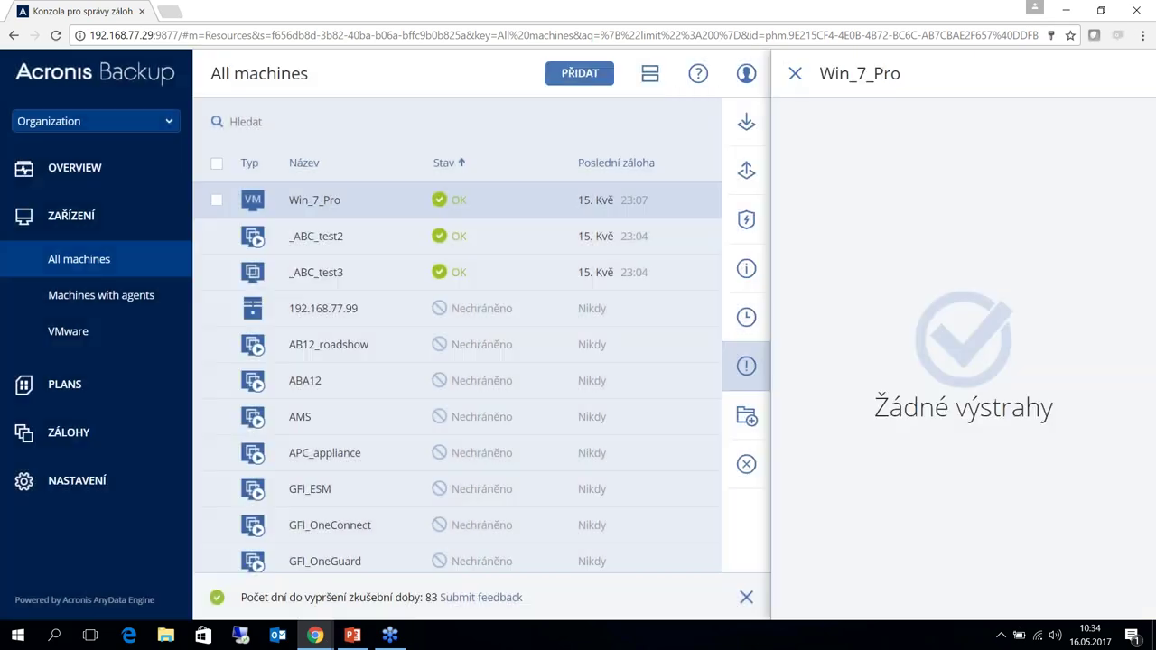
pyautogui.click(796, 74)
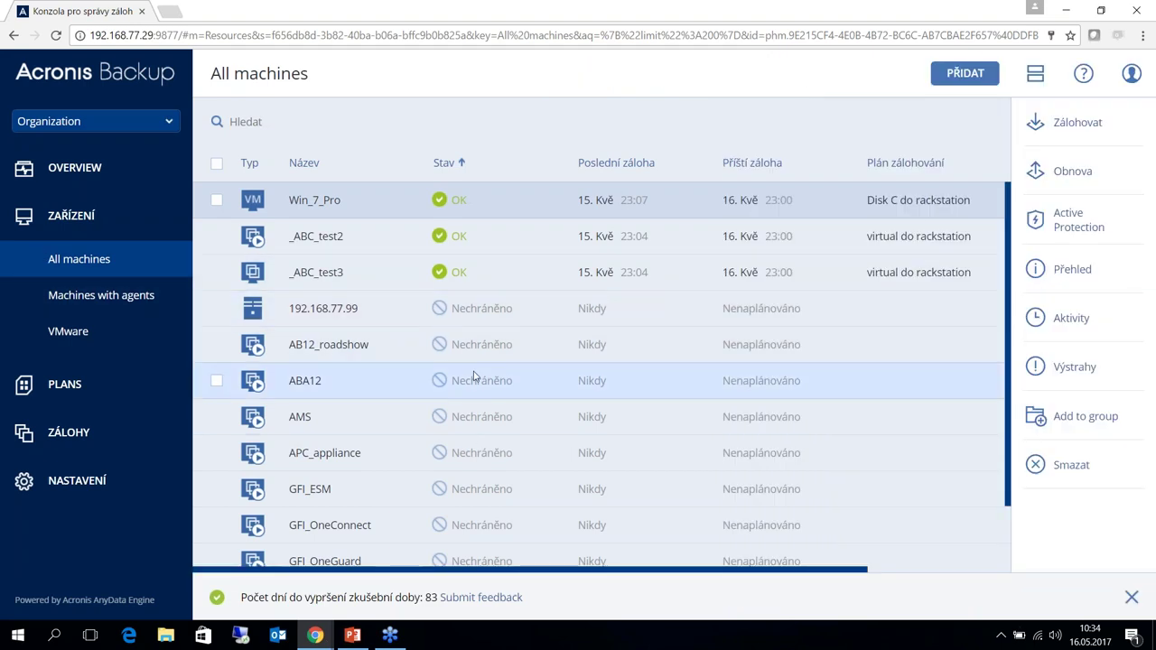
# Open the new replication plan settings for the AB12_roadshow virtual machine.
pyautogui.scroll(-1, 477, 371)
pyautogui.scroll(1, 457, 407)
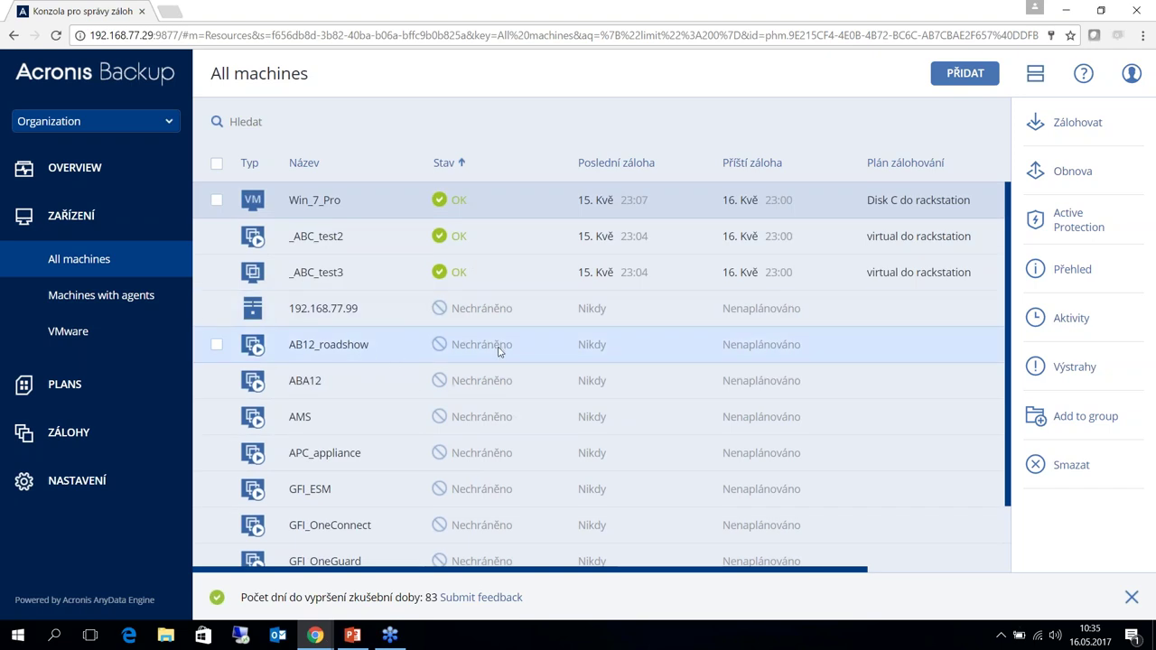
pyautogui.click(459, 354)
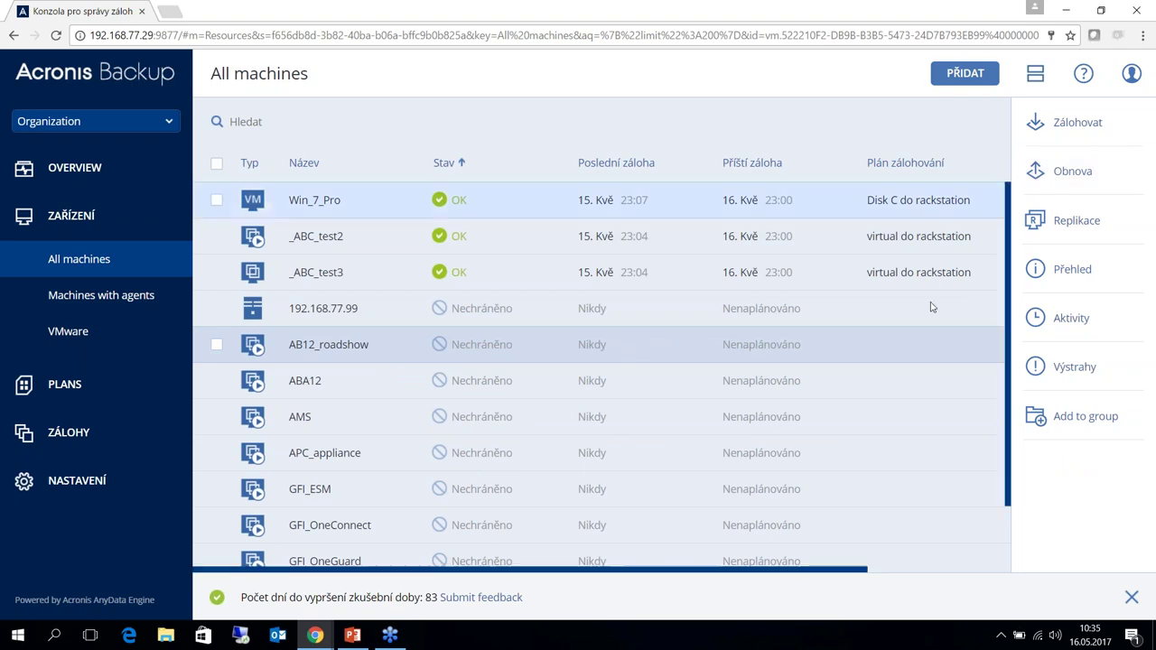
pyautogui.click(1080, 226)
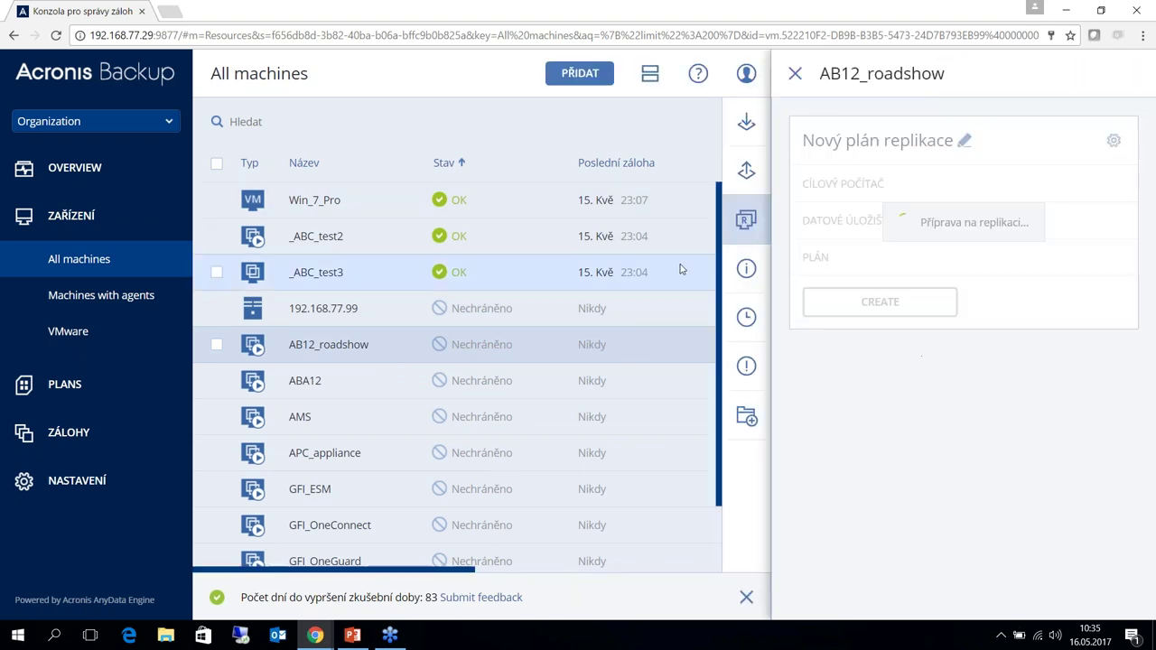
pyautogui.scroll(-1, 451, 370)
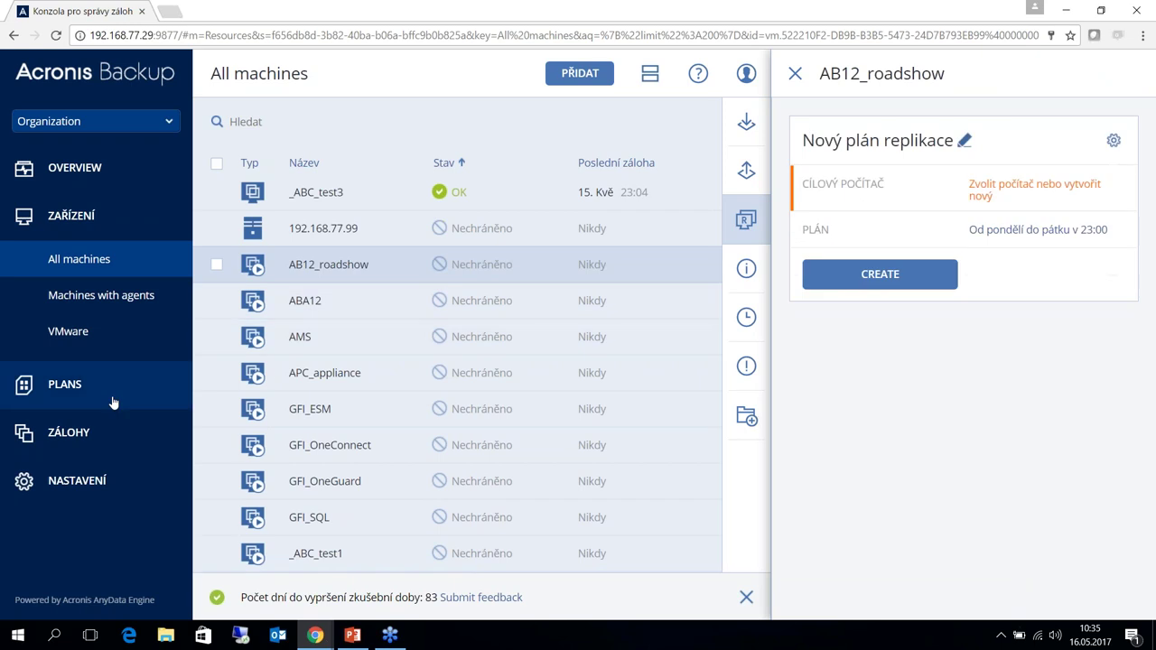
# Show the existing backup plans and compare the entries Disk C do rackstation and virtual do rackstation.
pyautogui.click(77, 385)
pyautogui.scroll(-1, 141, 253)
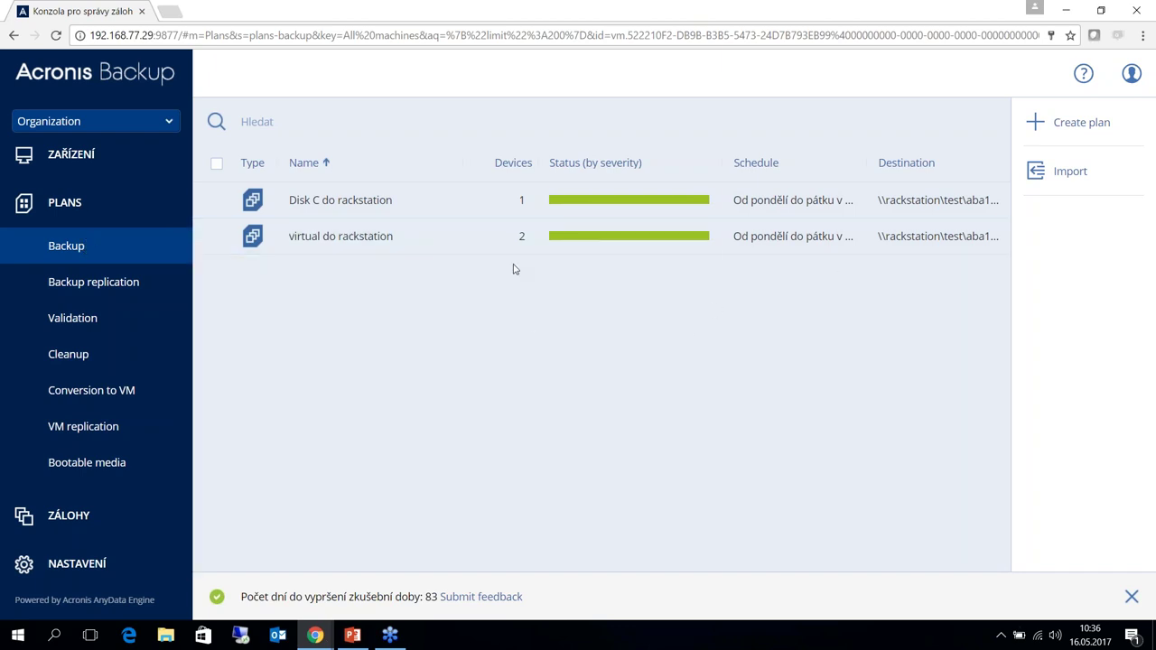
pyautogui.click(383, 213)
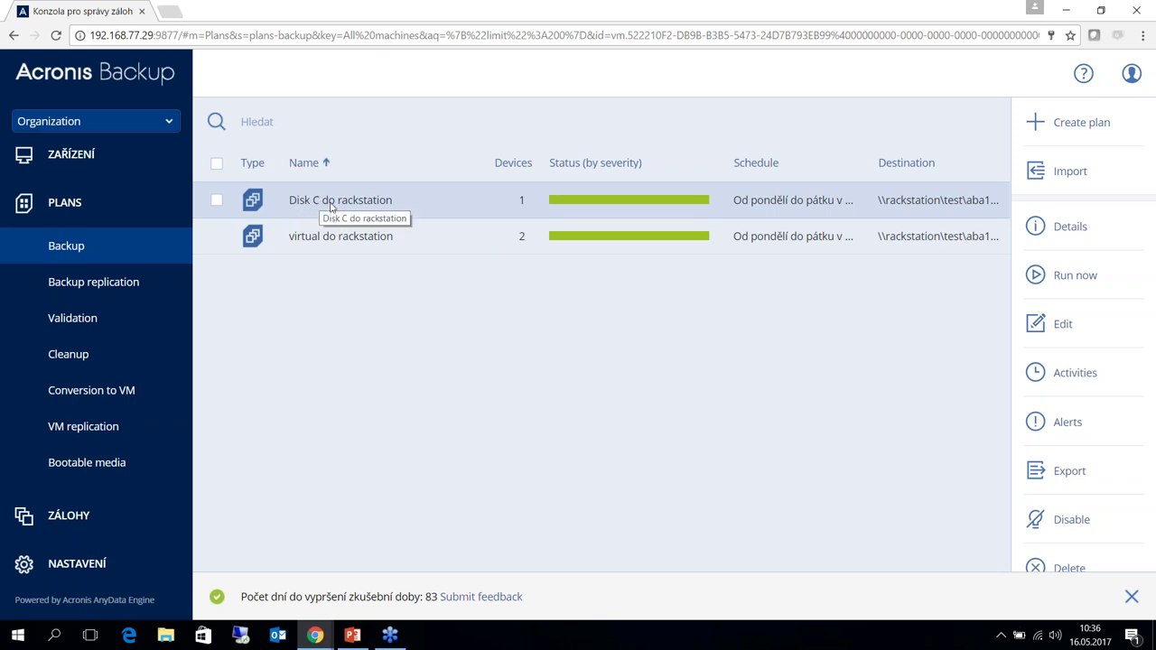
pyautogui.click(343, 239)
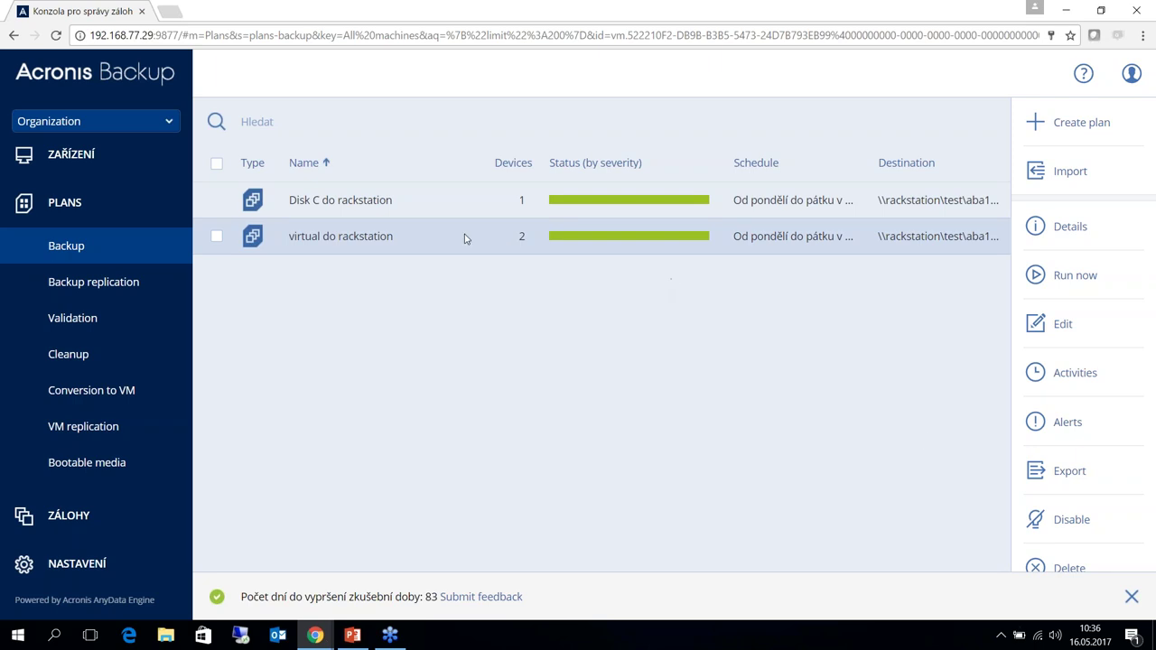
pyautogui.click(534, 200)
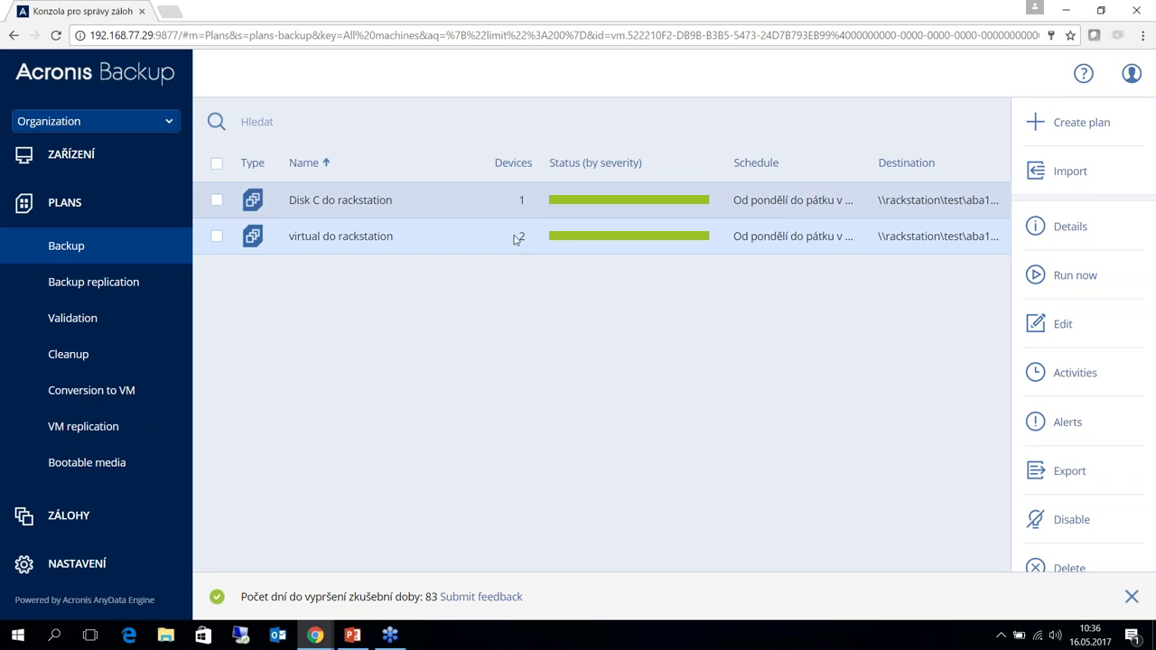
pyautogui.click(517, 238)
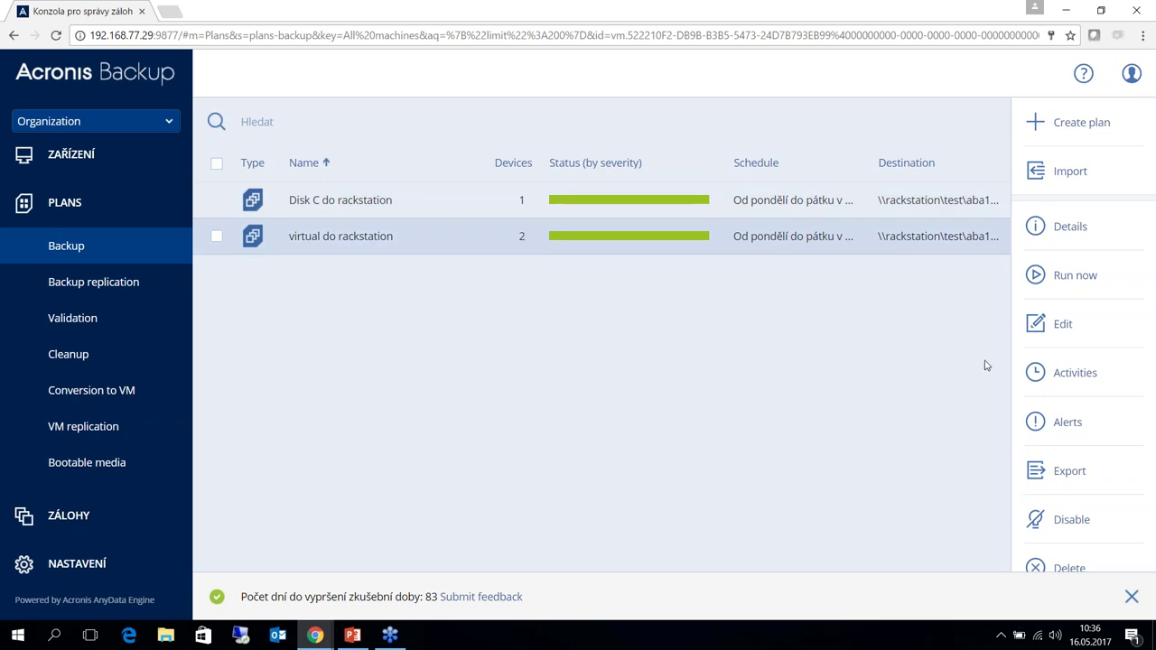
# Review the actions available for the virtual do rackstation backup plan, then examine its details and close them.
pyautogui.scroll(-1, 1089, 343)
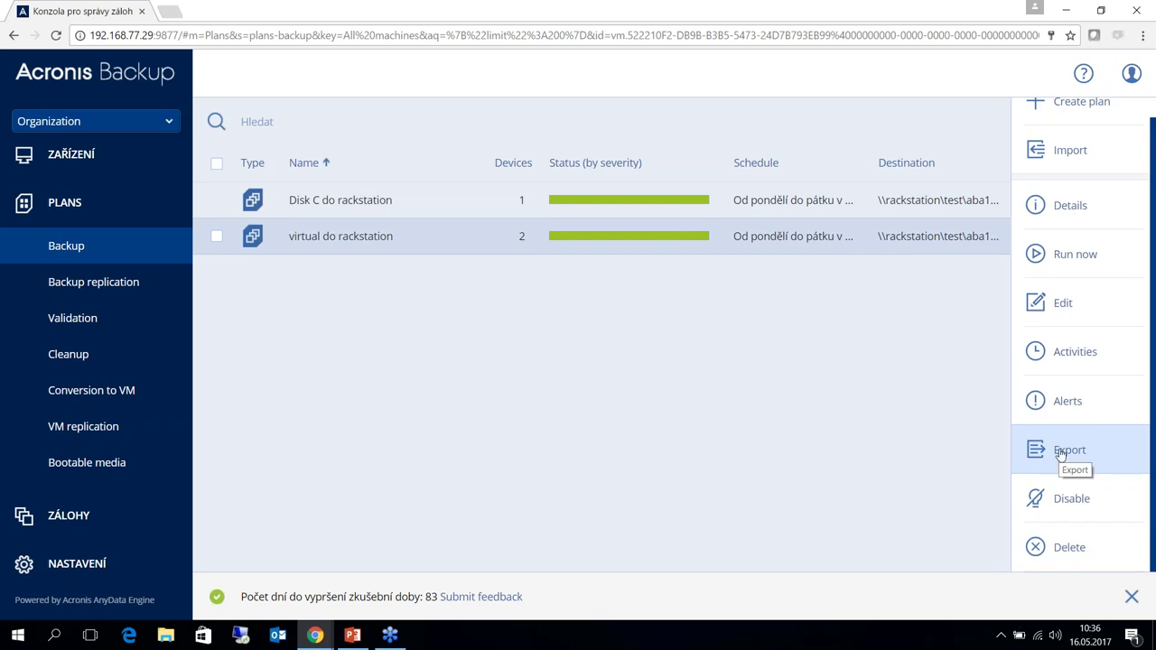
pyautogui.scroll(1, 1062, 455)
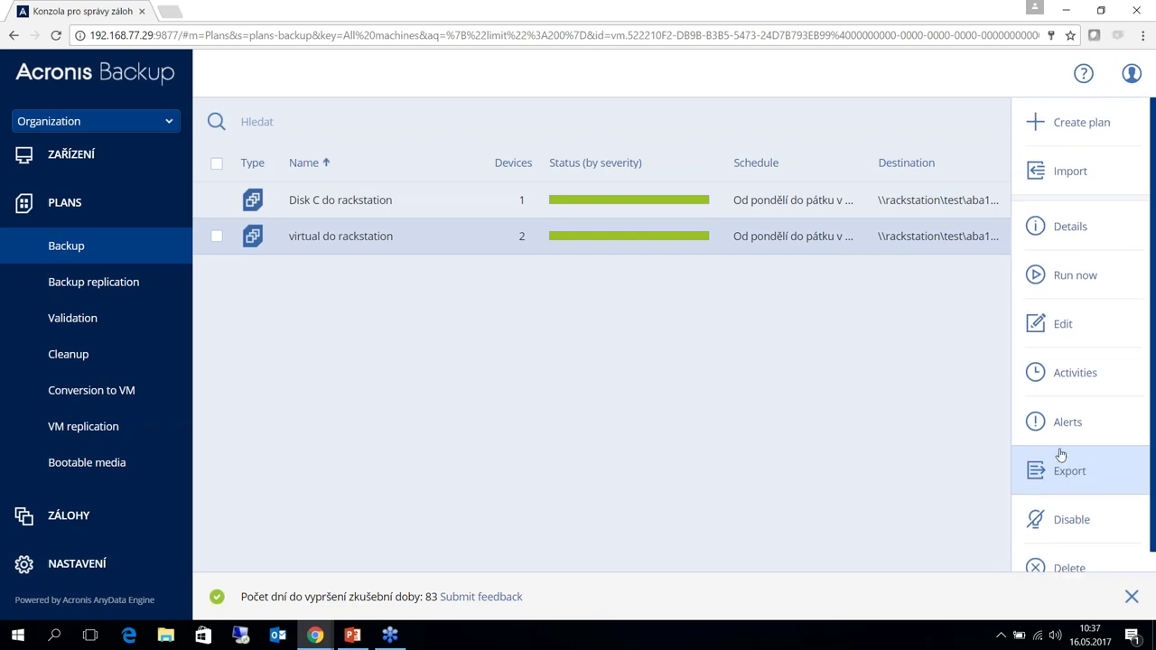
pyautogui.click(1094, 232)
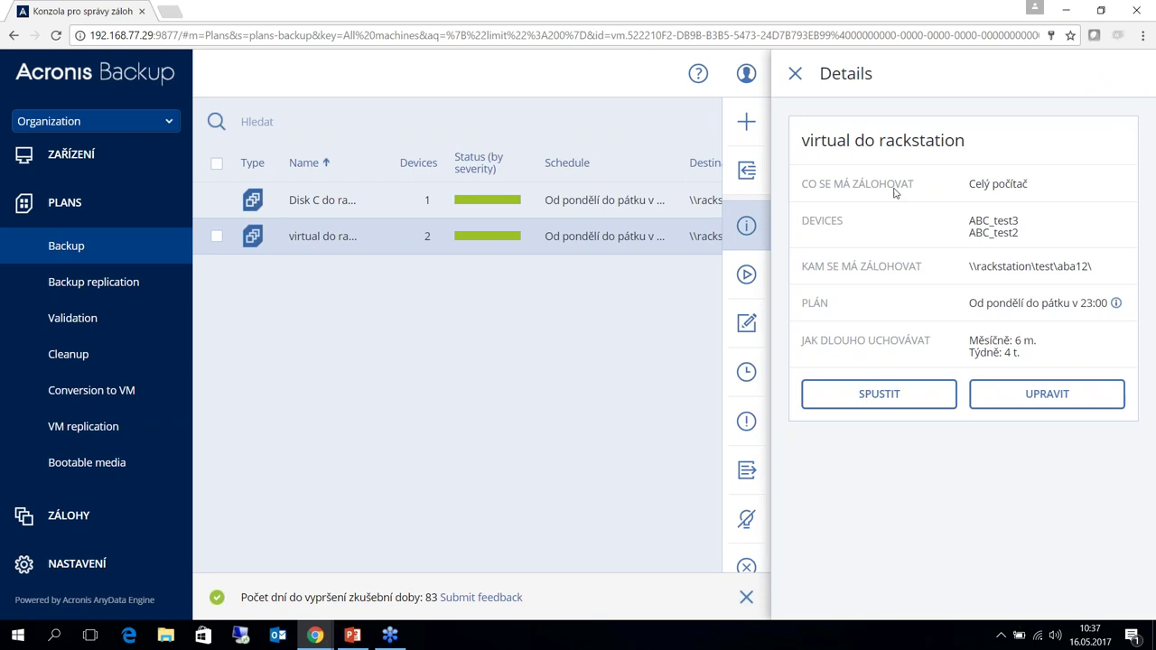
pyautogui.click(796, 74)
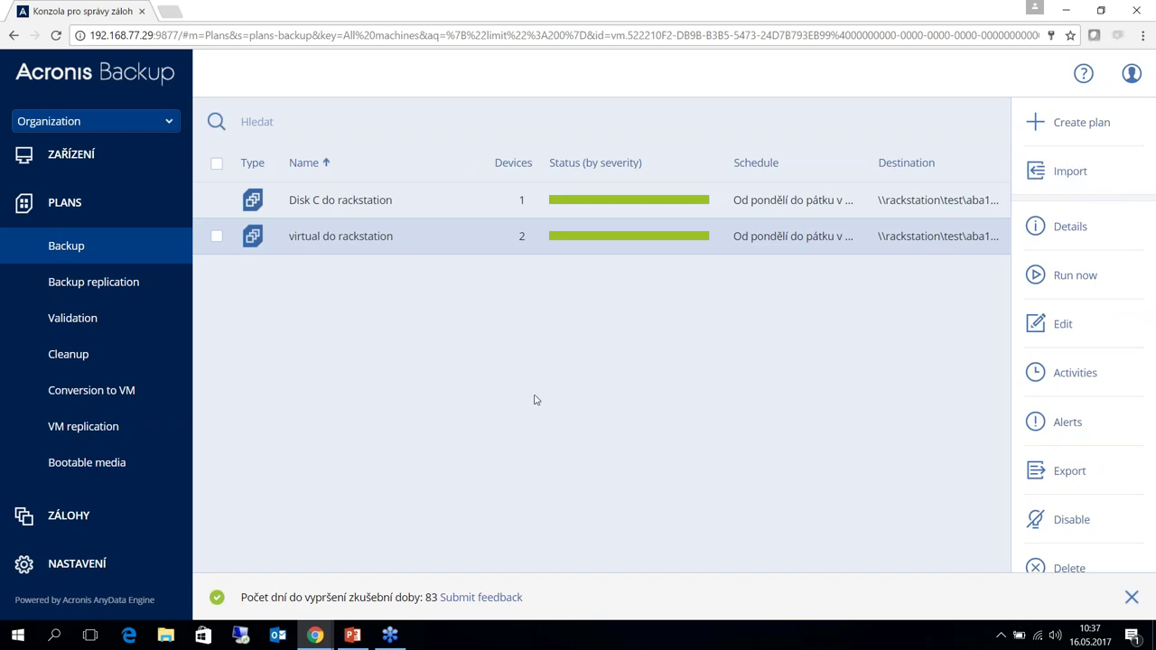
# Examine the settings offered for a new backup replication plan and close it without creating the plan.
pyautogui.click(113, 293)
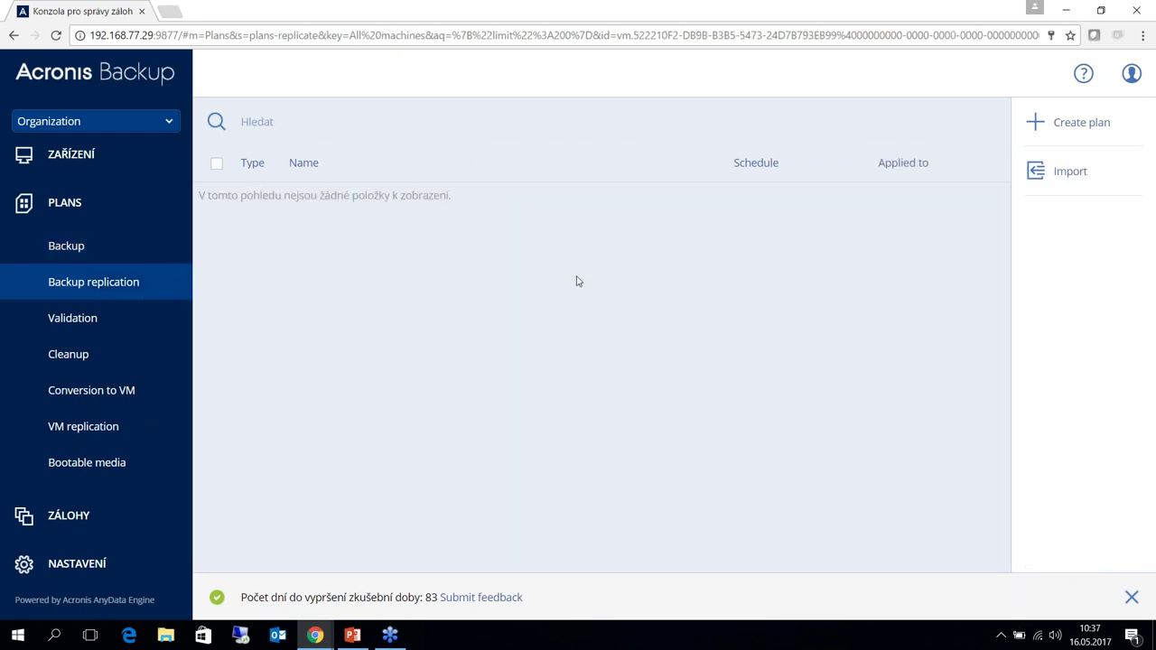
pyautogui.click(1070, 129)
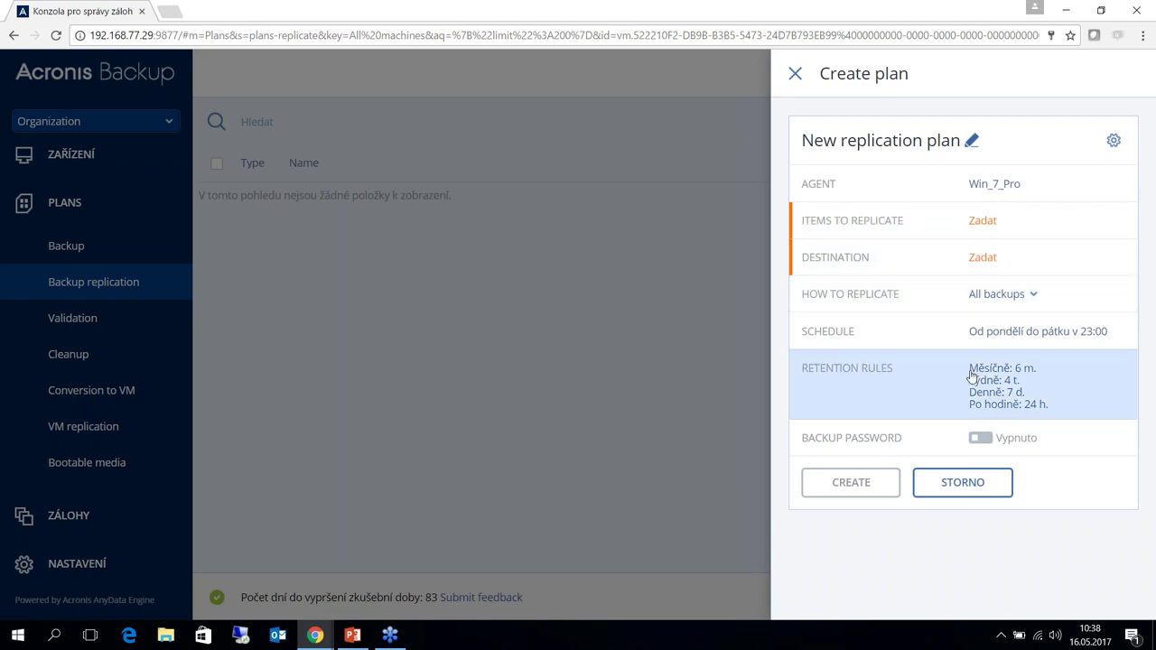
pyautogui.click(796, 74)
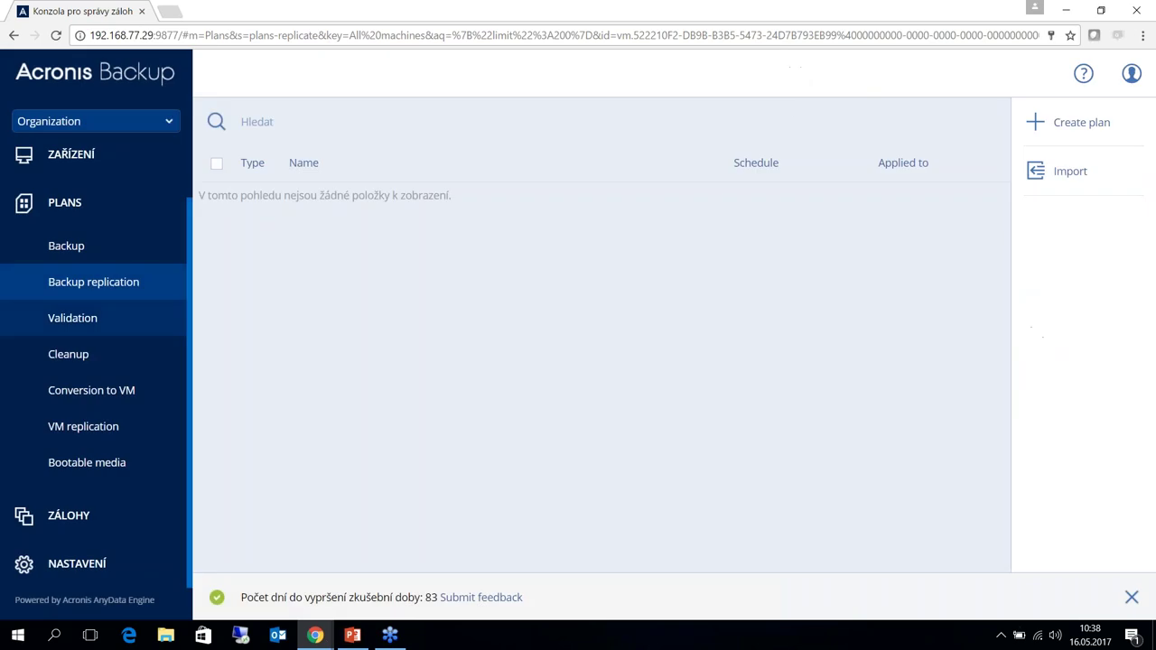
# Examine the settings of a new validation plan without creating it, and show the Cleanup plans.
pyautogui.click(56, 327)
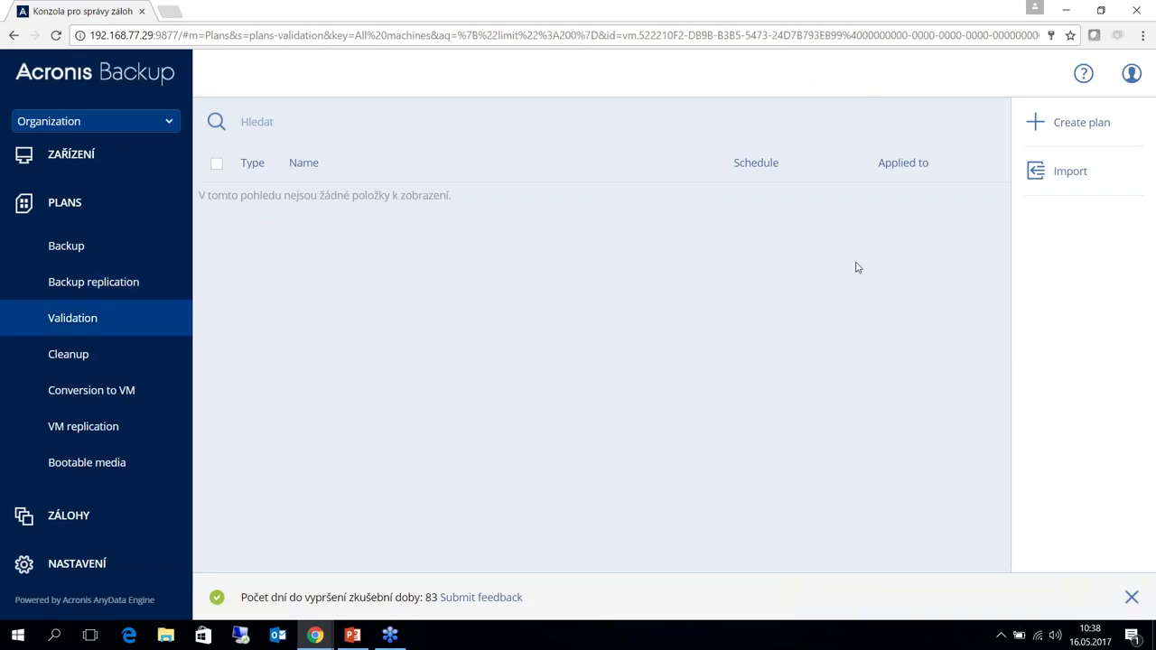
pyautogui.click(1082, 126)
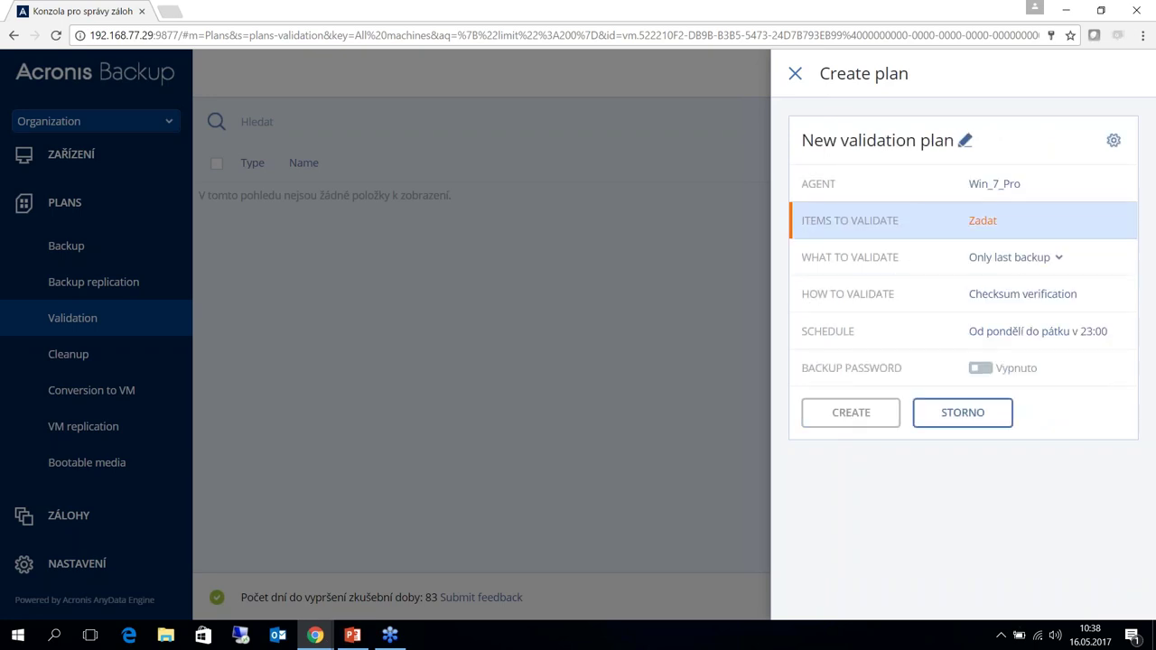
pyautogui.click(797, 72)
pyautogui.click(78, 361)
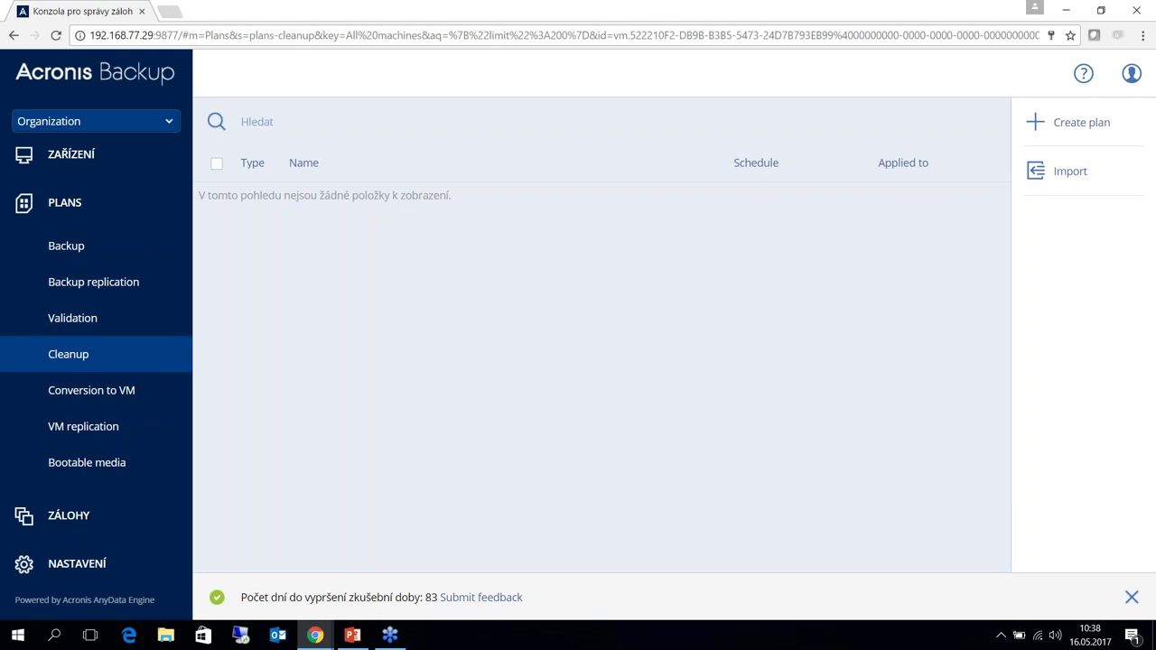
# Start a new convert to VM plan for VMware ESXi and set its host to 192.168.77.99.
pyautogui.click(97, 396)
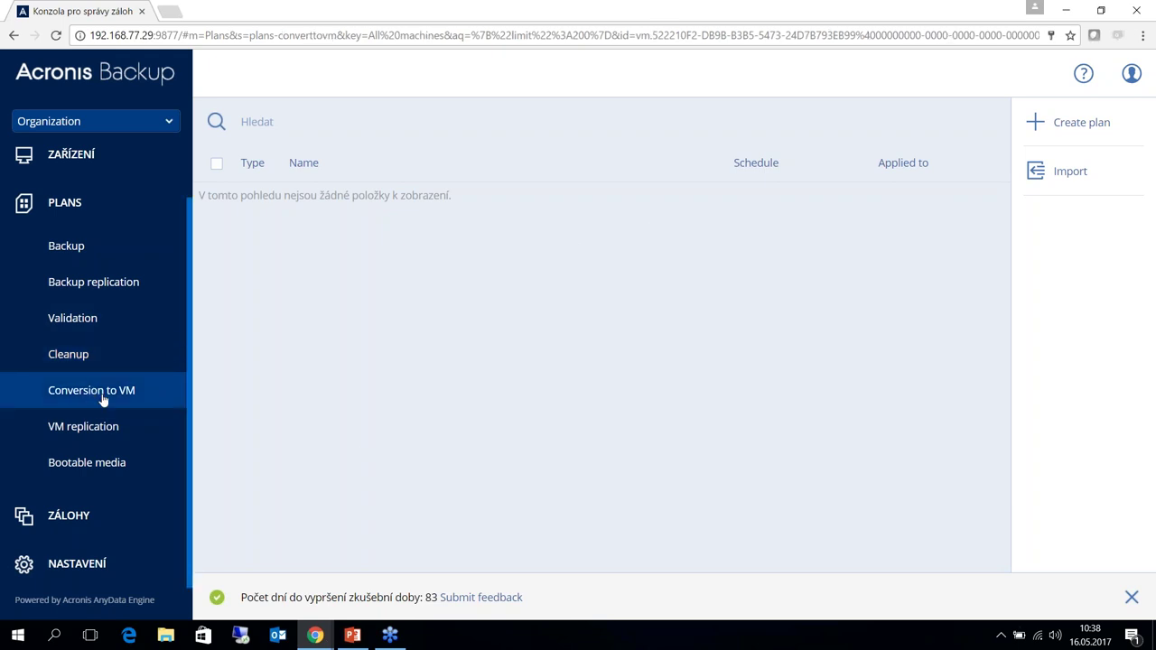
pyautogui.click(1081, 122)
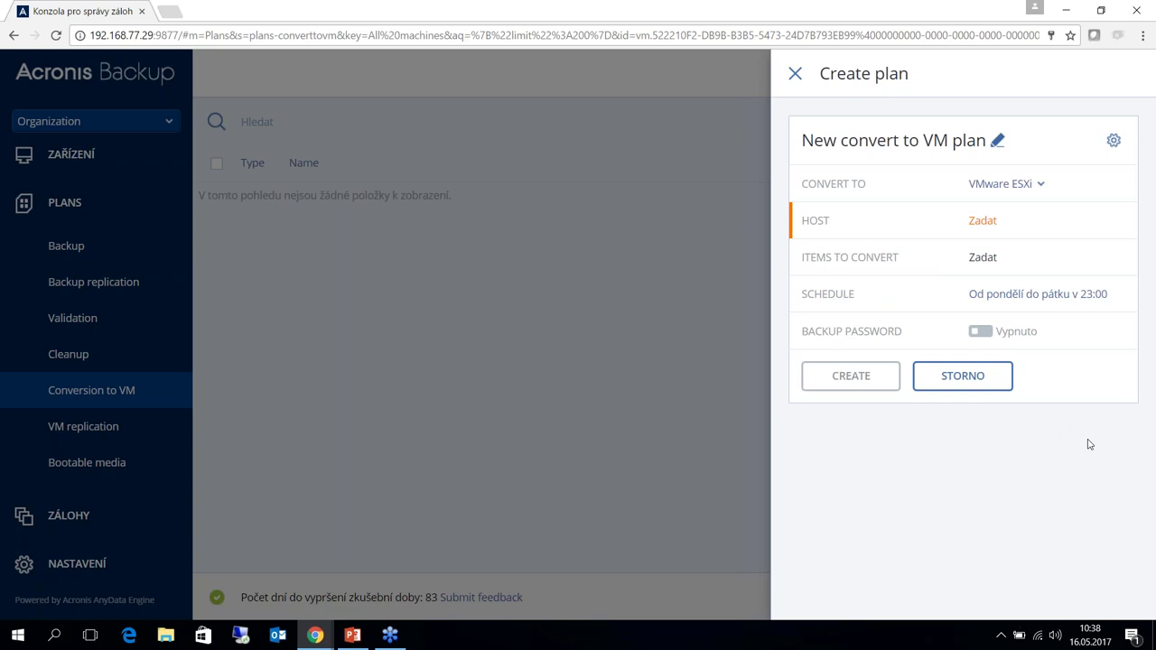
pyautogui.click(992, 223)
pyautogui.click(969, 594)
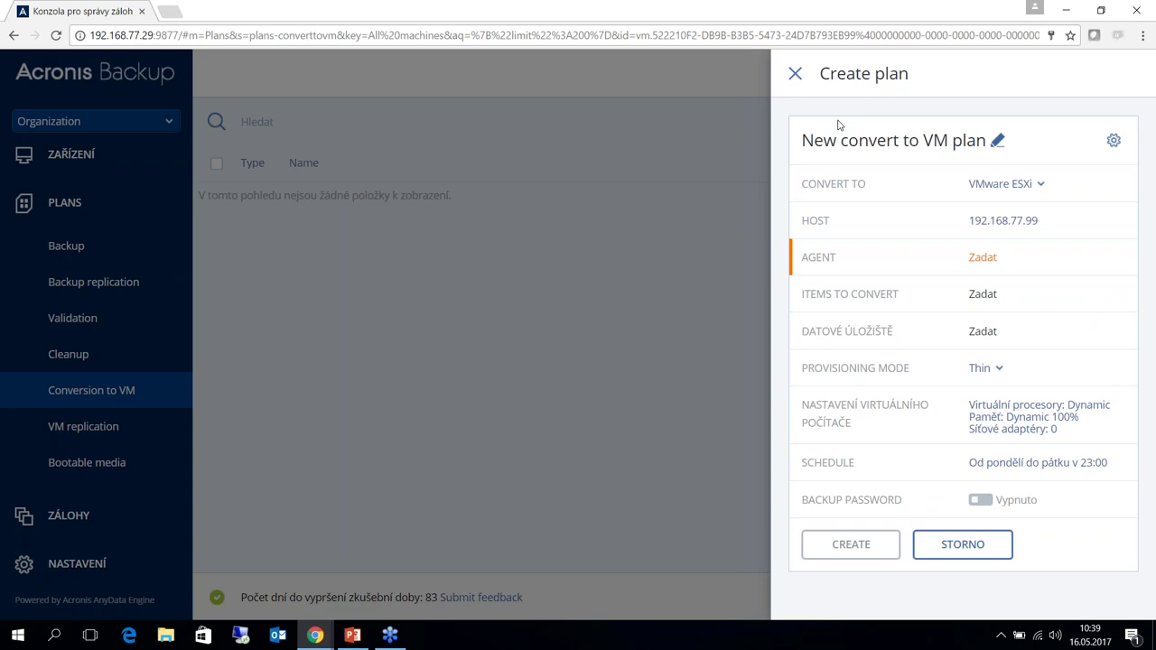
# Discard the new convert to VM plan, and view the VM replication and Bootable media plan sections.
pyautogui.click(796, 74)
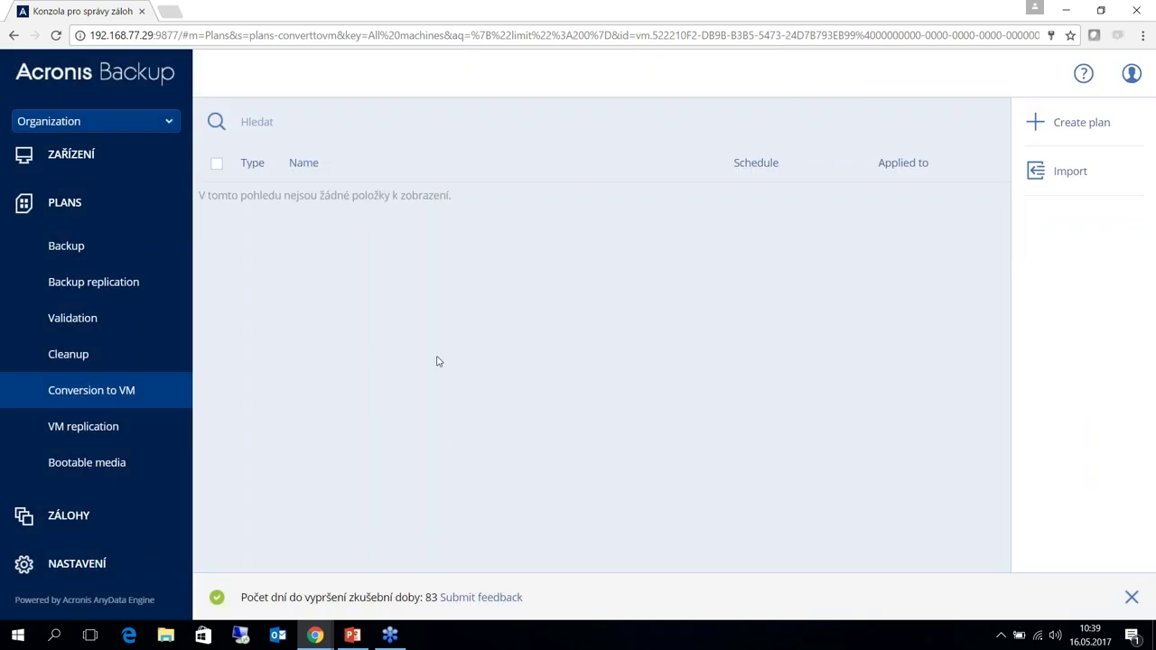
pyautogui.click(82, 428)
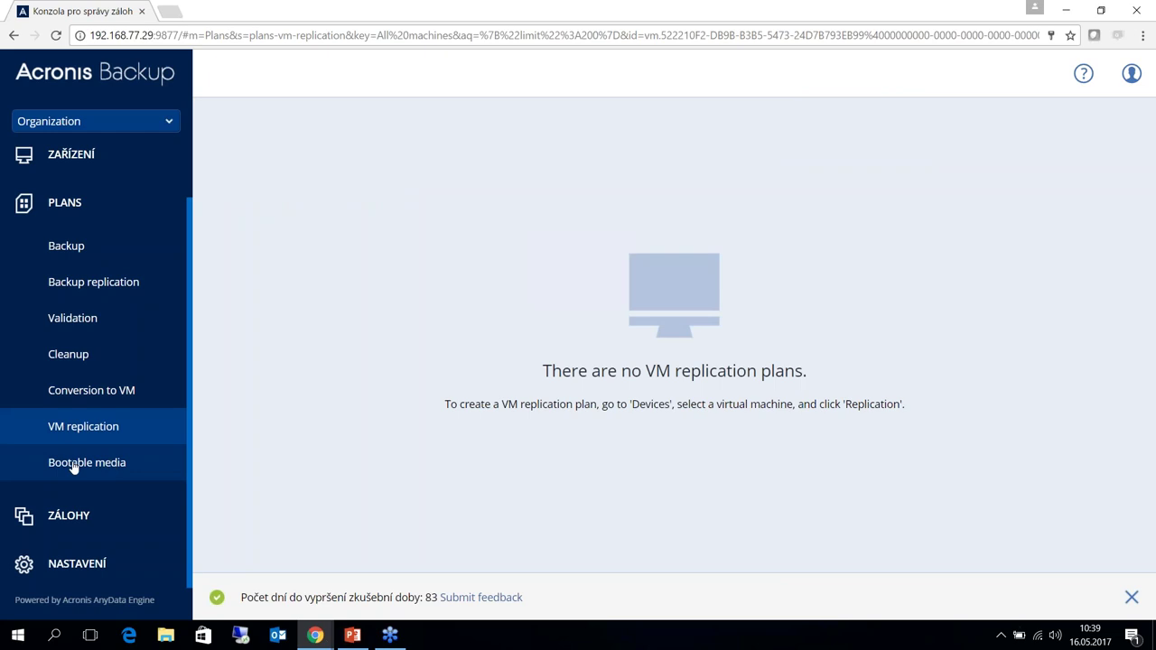
pyautogui.click(98, 470)
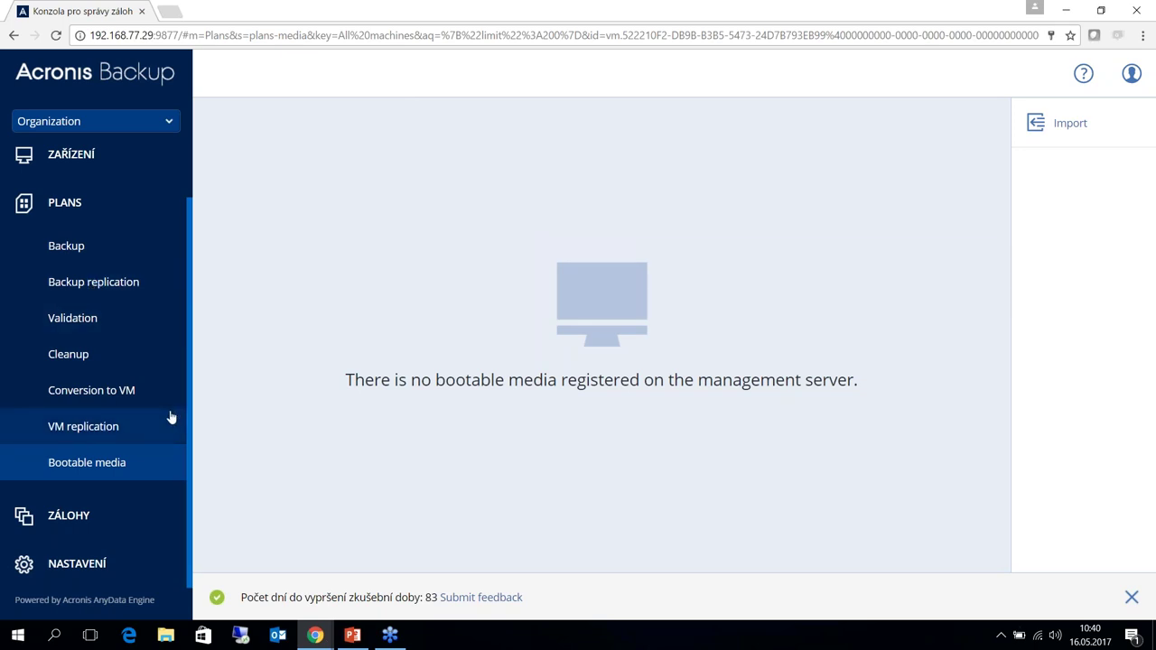
# Browse the backups stored in the \\rackstation\test\aba12\ location and examine the details of the ABC_test3 - virtual do rackstation backup.
pyautogui.click(87, 519)
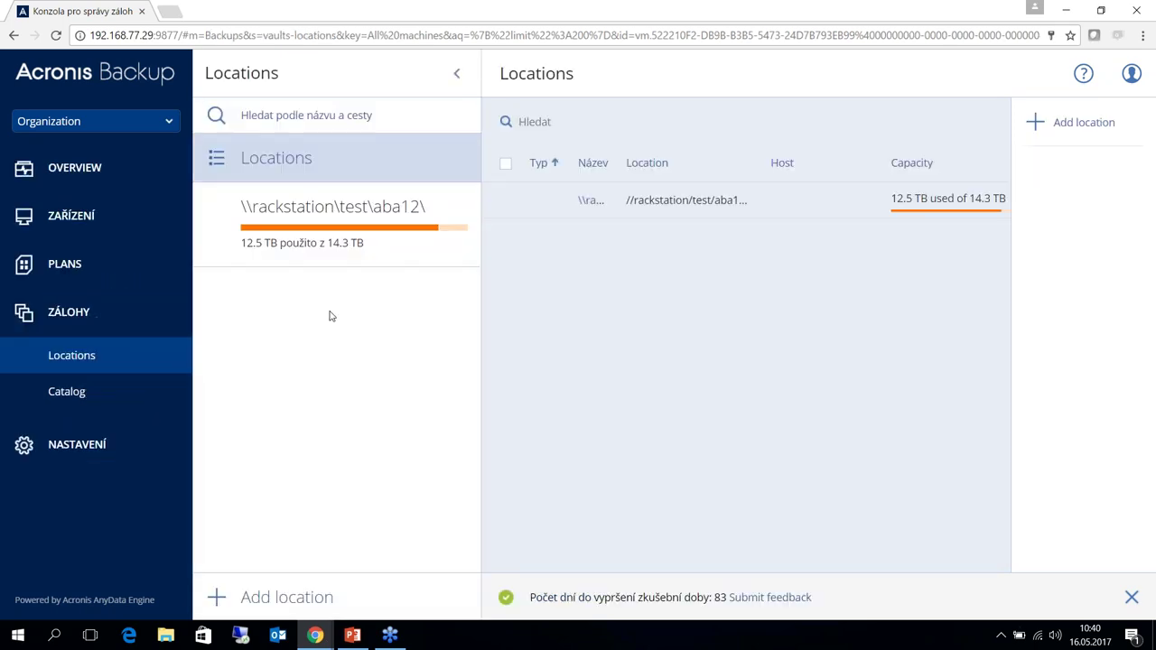
pyautogui.click(441, 209)
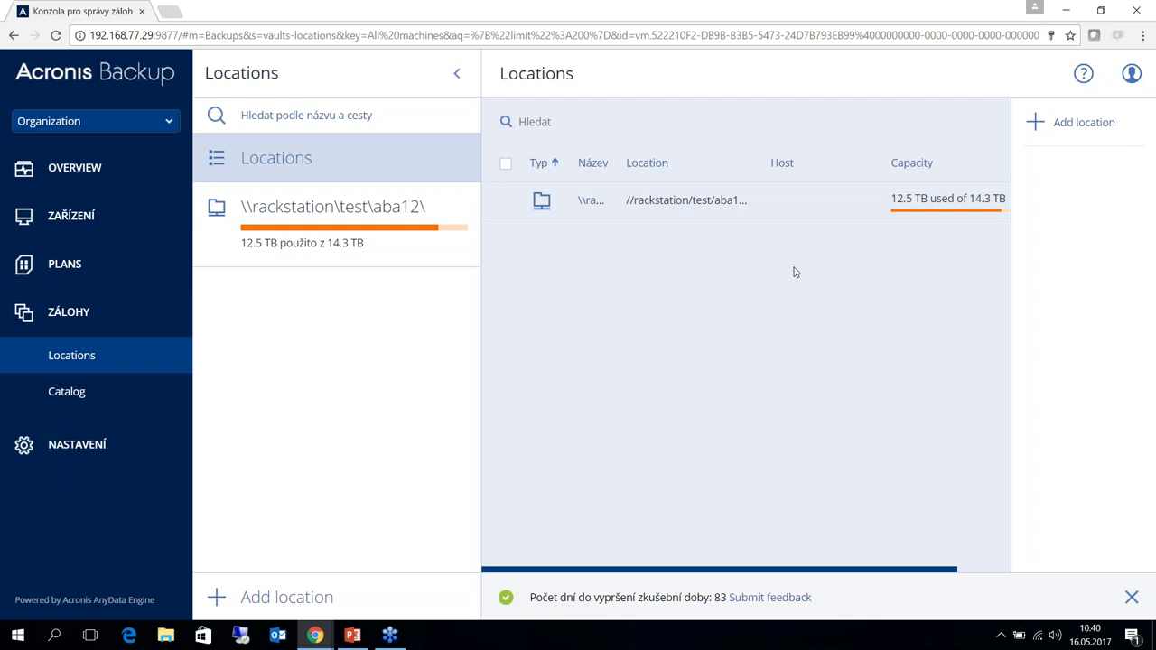
pyautogui.click(660, 199)
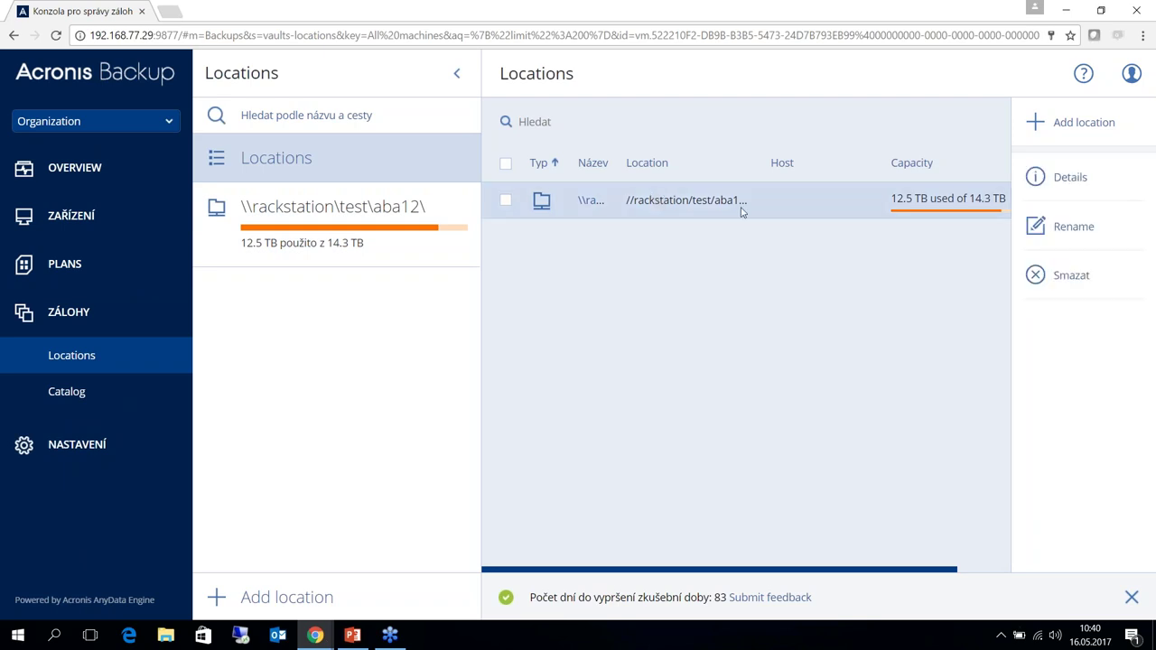
pyautogui.click(366, 206)
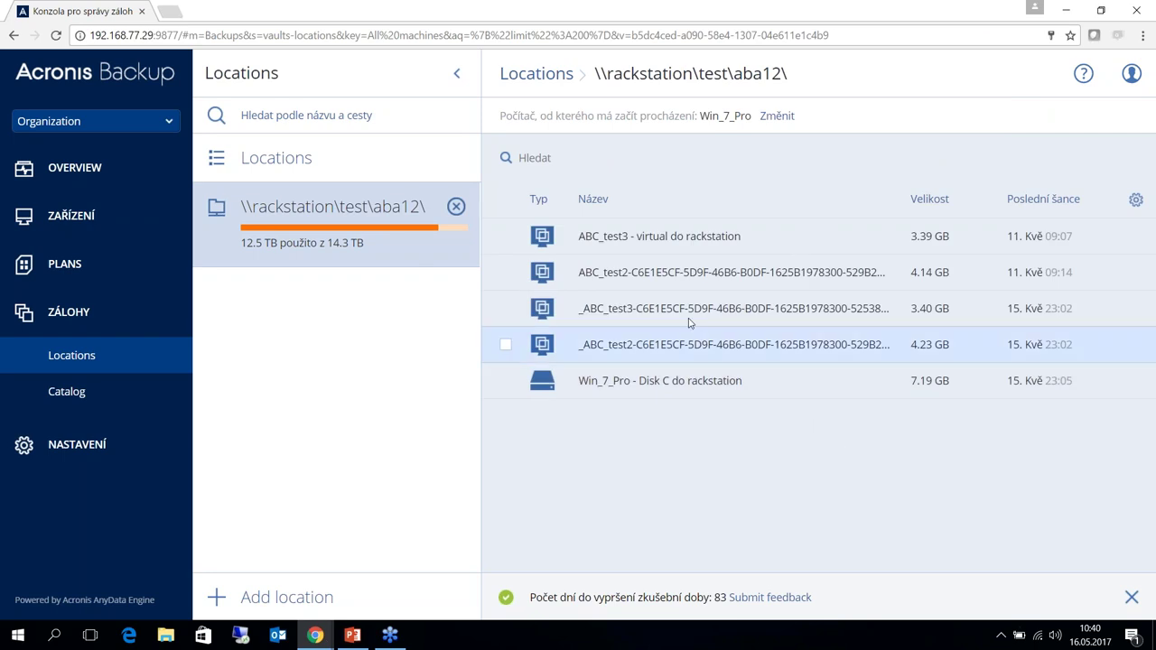
pyautogui.click(726, 238)
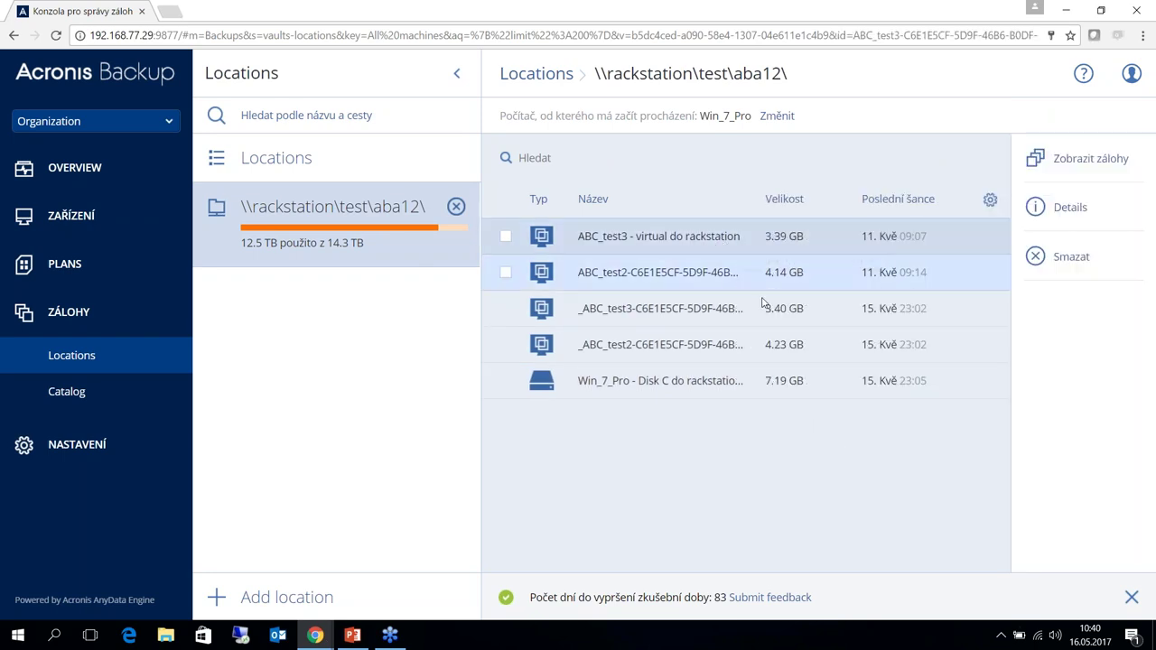
pyautogui.click(1070, 207)
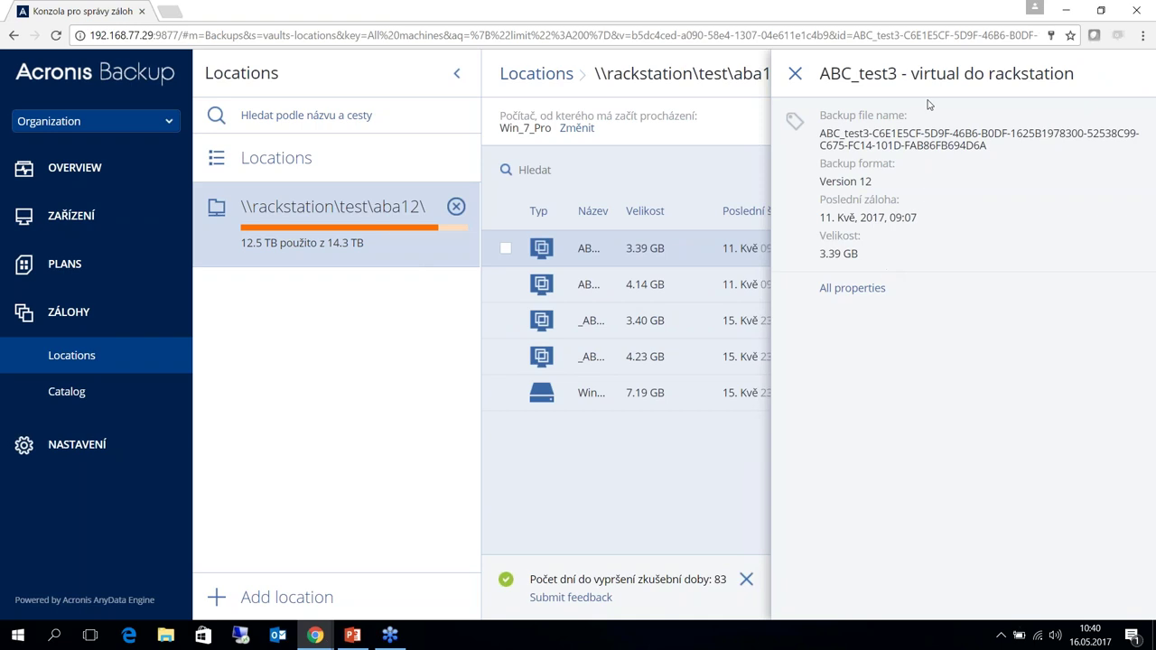
pyautogui.click(795, 74)
# Examine the SFTP and tape options for a new backup location without adding one, and show the backup Catalog.
pyautogui.click(270, 596)
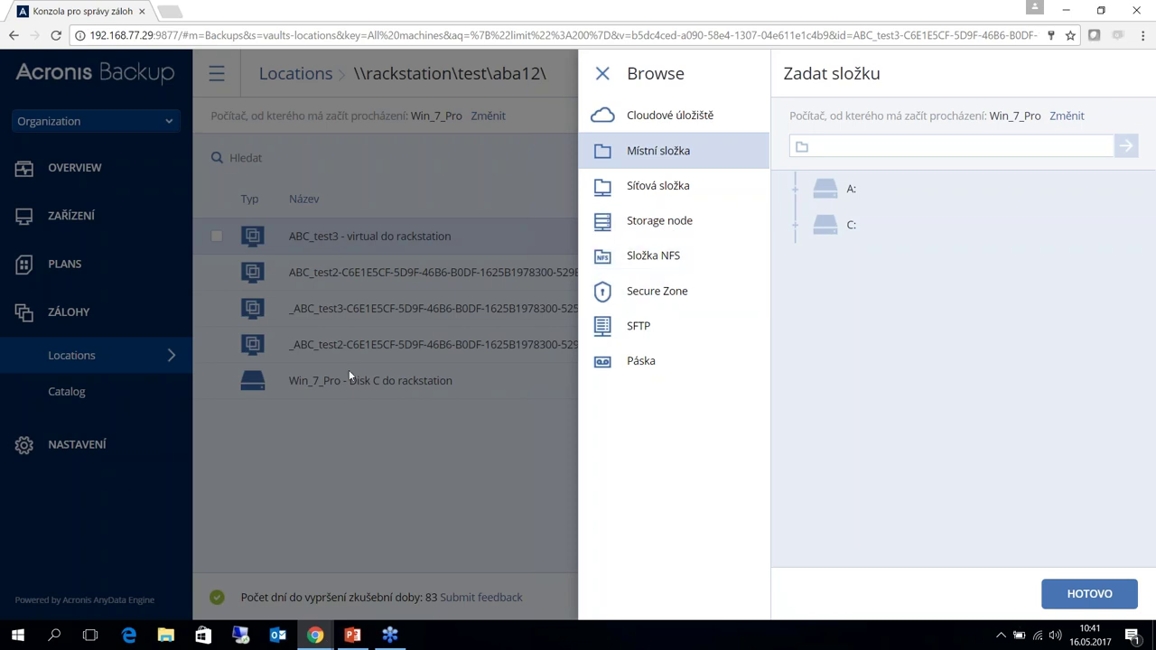
pyautogui.click(693, 334)
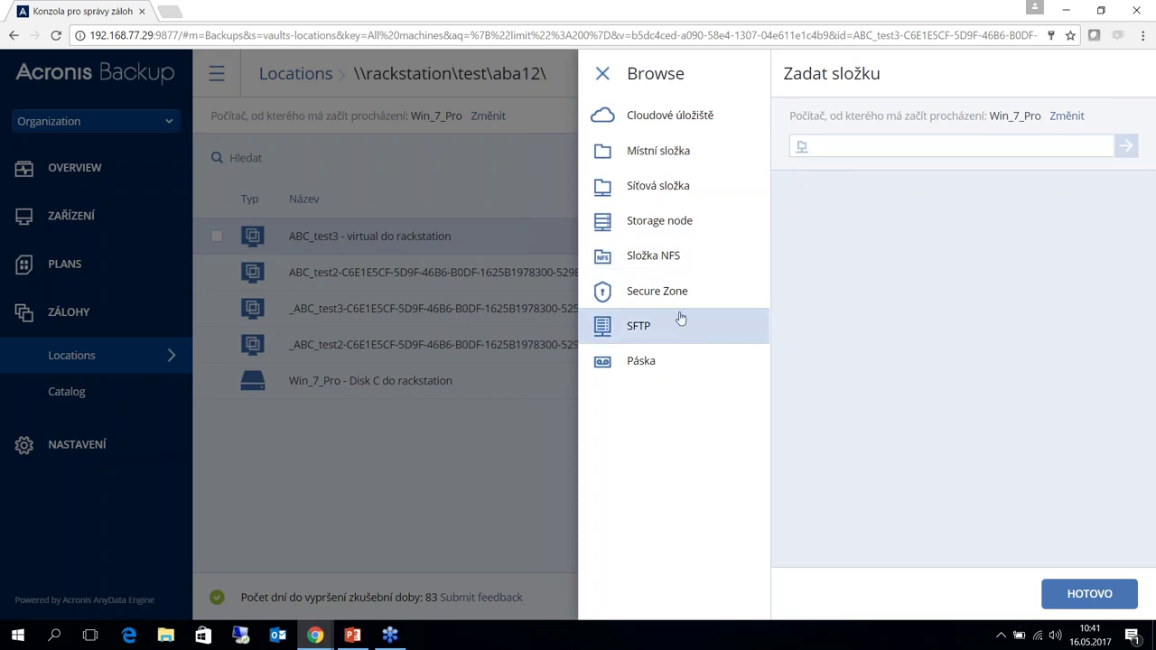
pyautogui.click(674, 372)
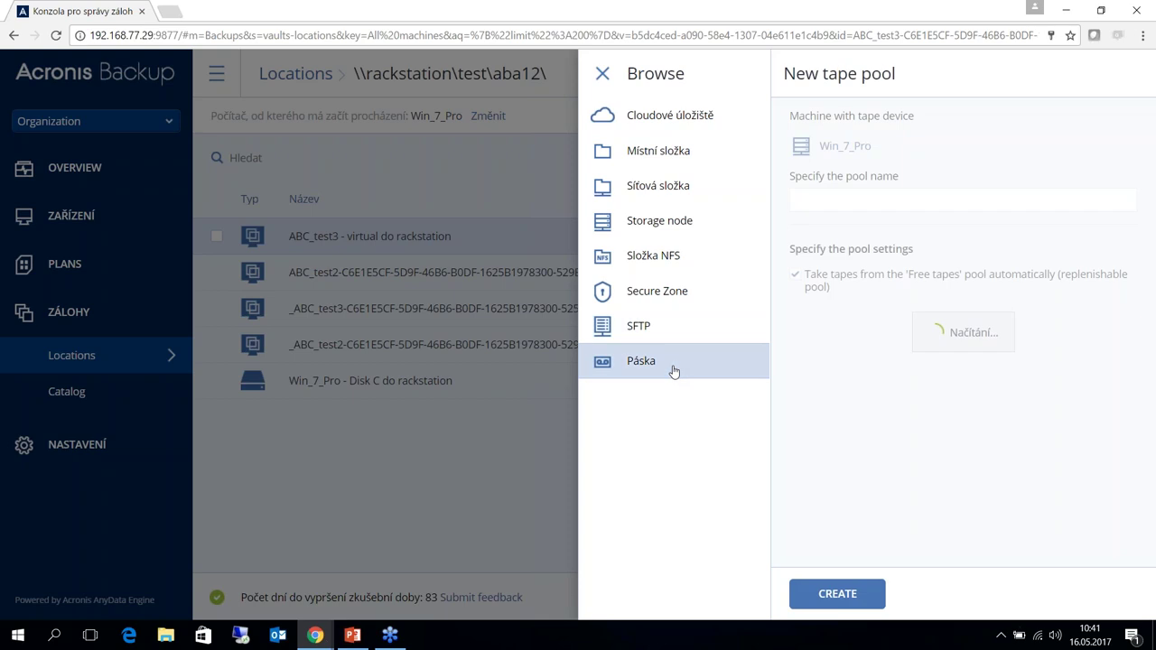
pyautogui.click(603, 76)
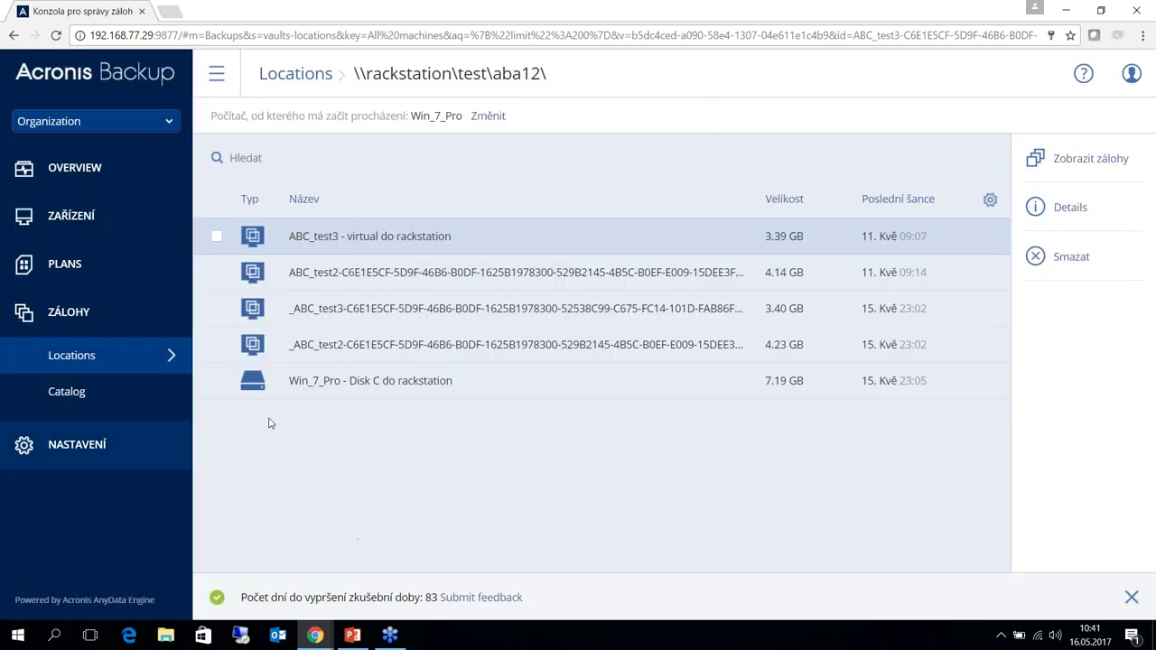
pyautogui.click(81, 396)
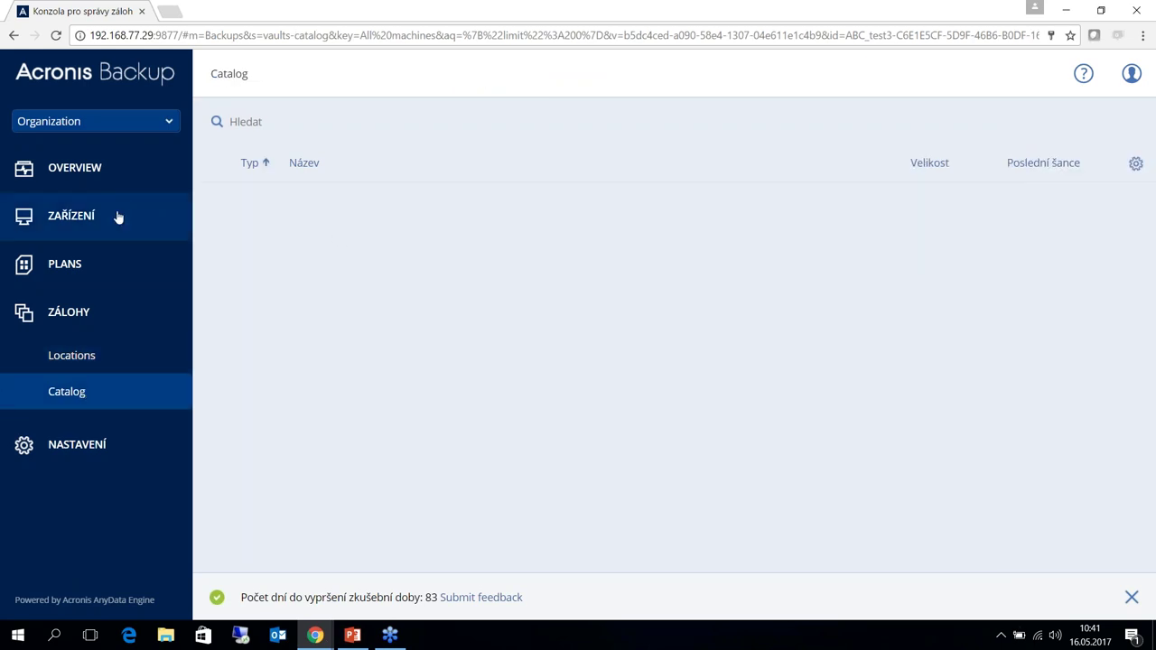
# Demonstrate selecting a Win_7_Pro user as administrator of the pobocka_hk unit, and close the form without adding the user.
pyautogui.click(107, 447)
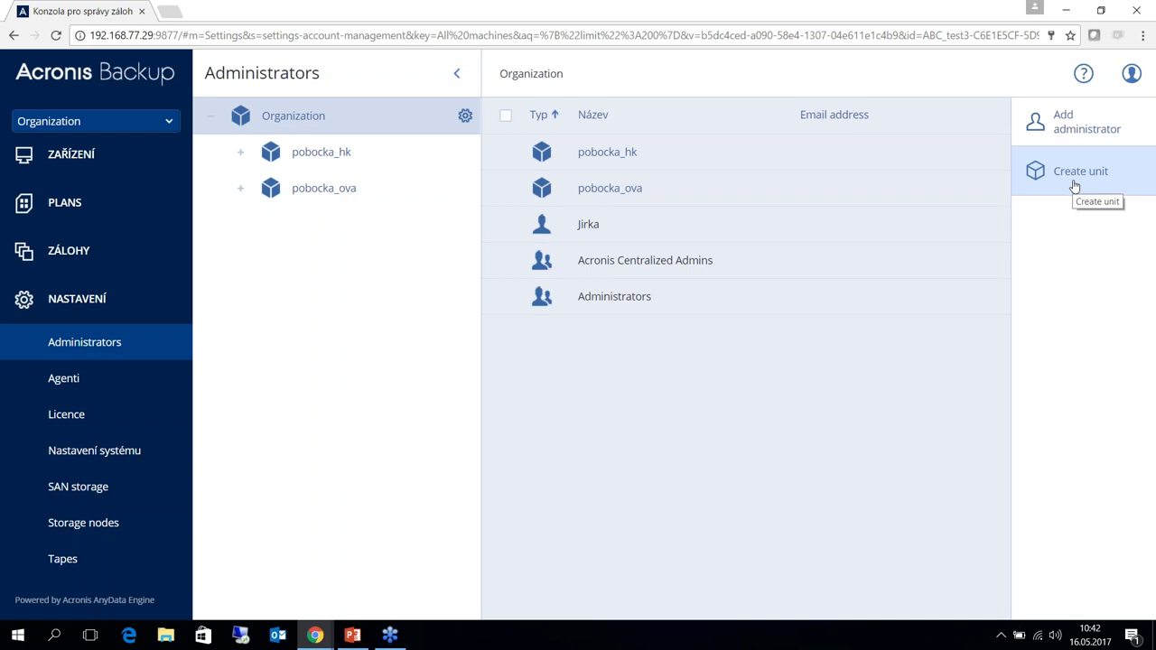
pyautogui.click(364, 154)
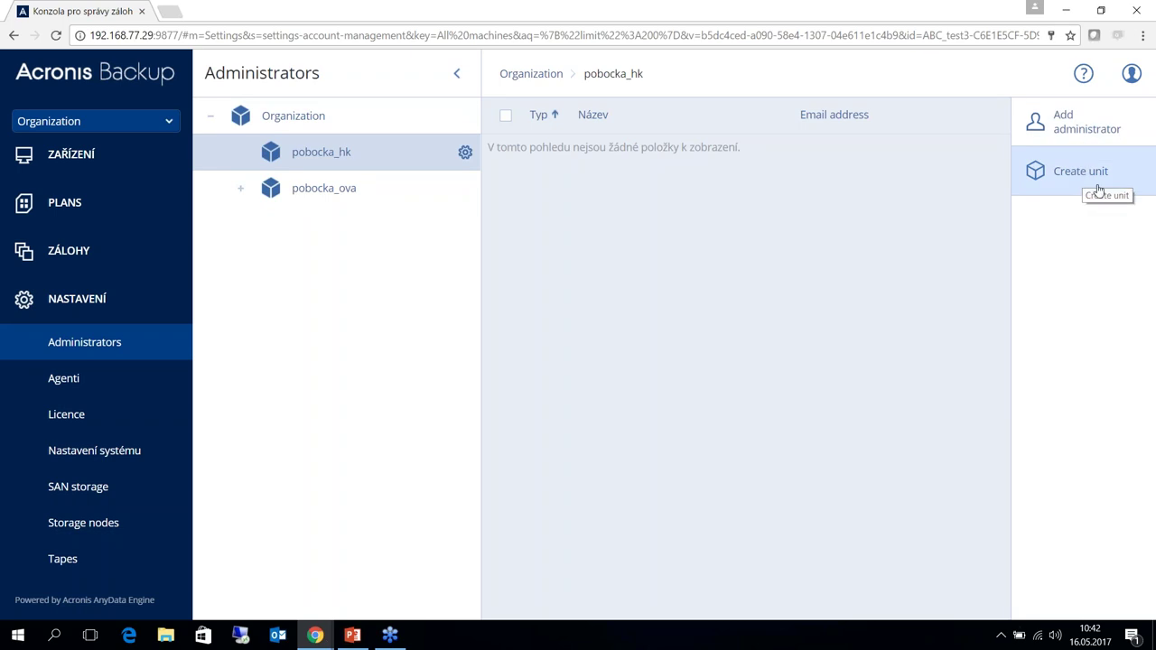
pyautogui.click(1075, 128)
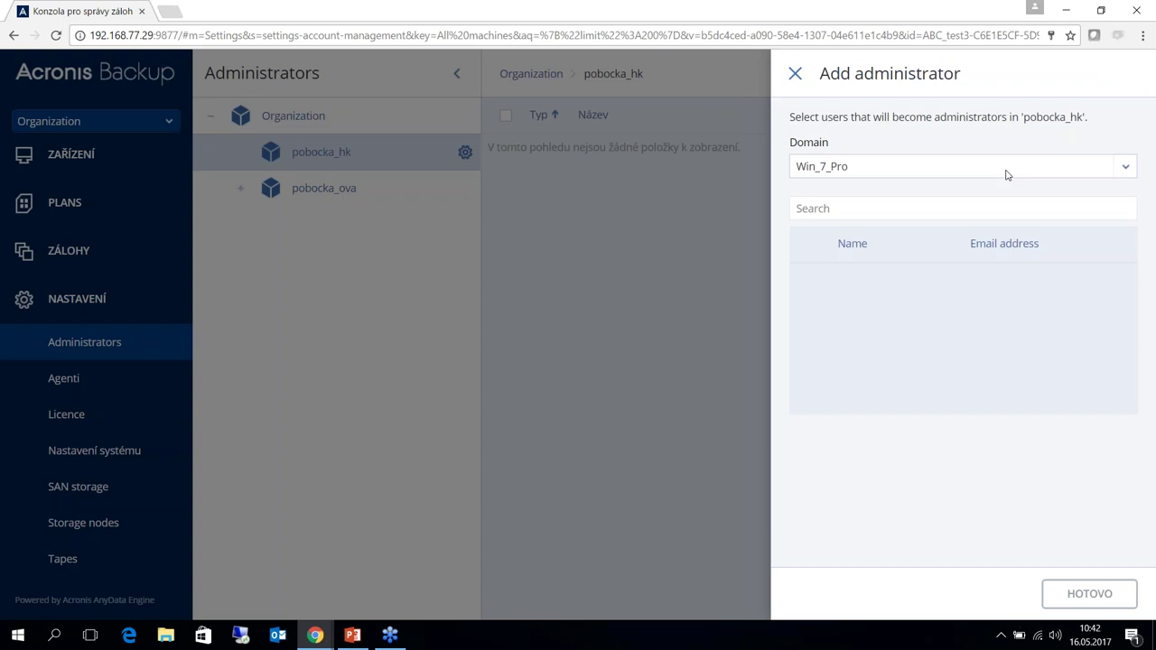
pyautogui.click(1007, 209)
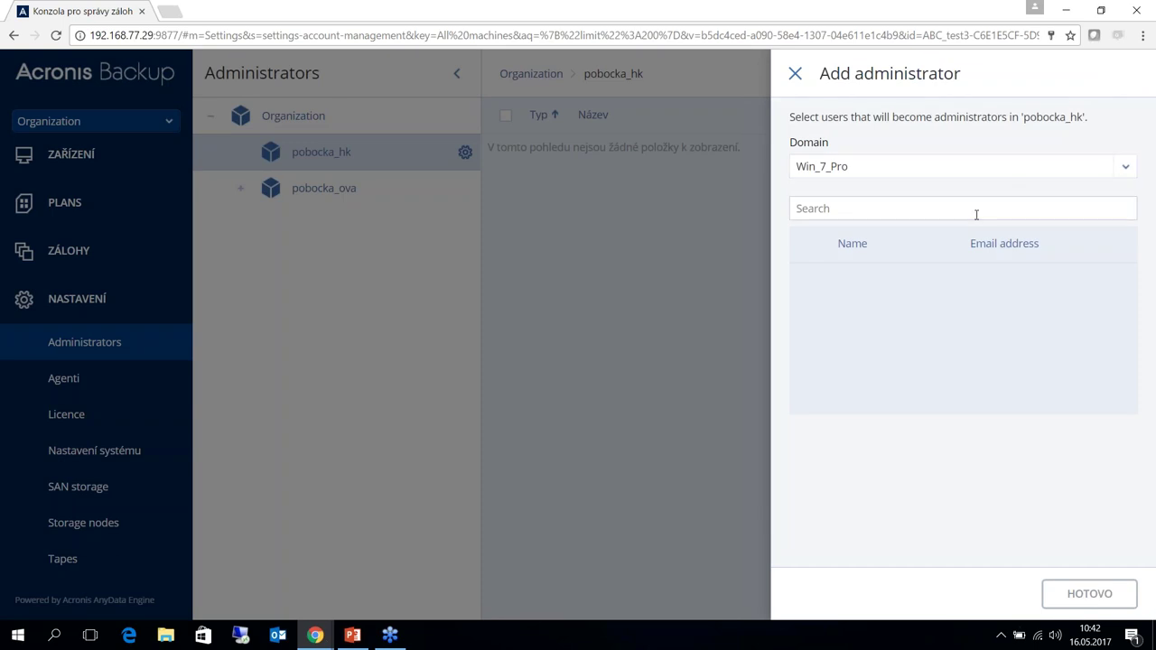
pyautogui.write('Jir')
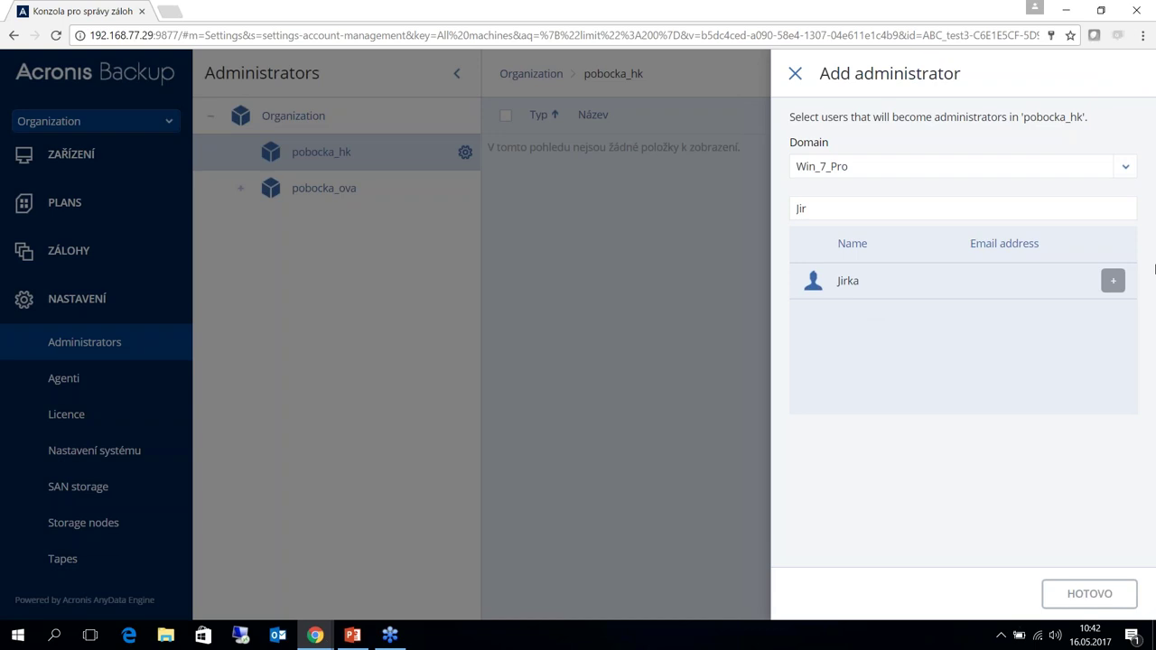
pyautogui.click(1113, 281)
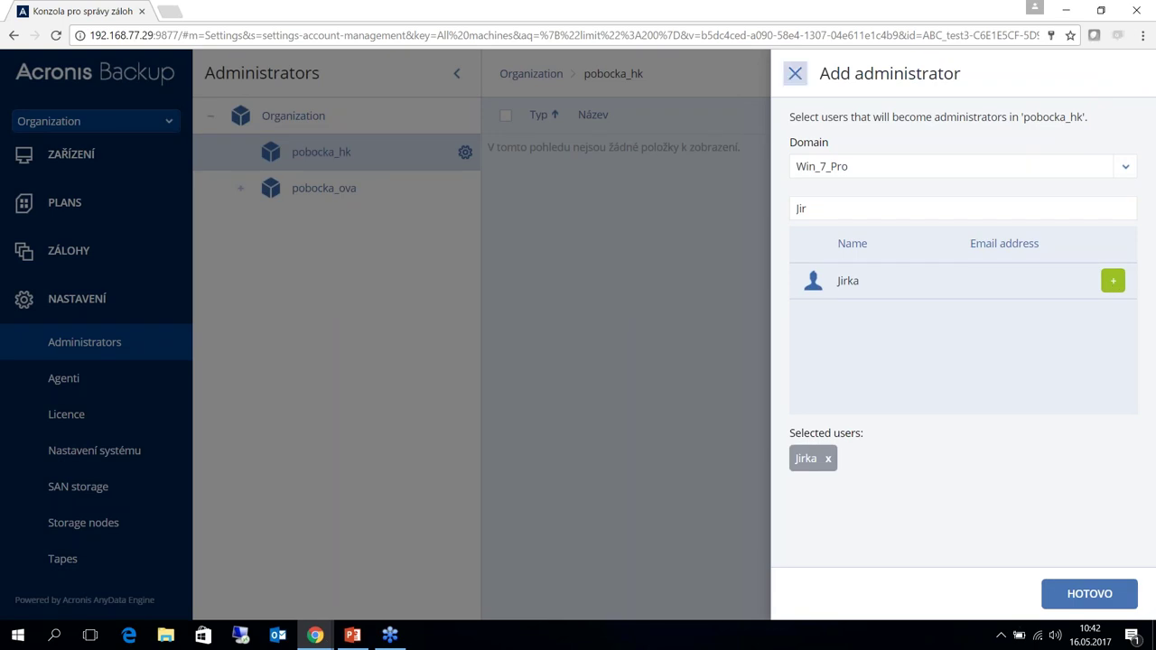
pyautogui.click(795, 74)
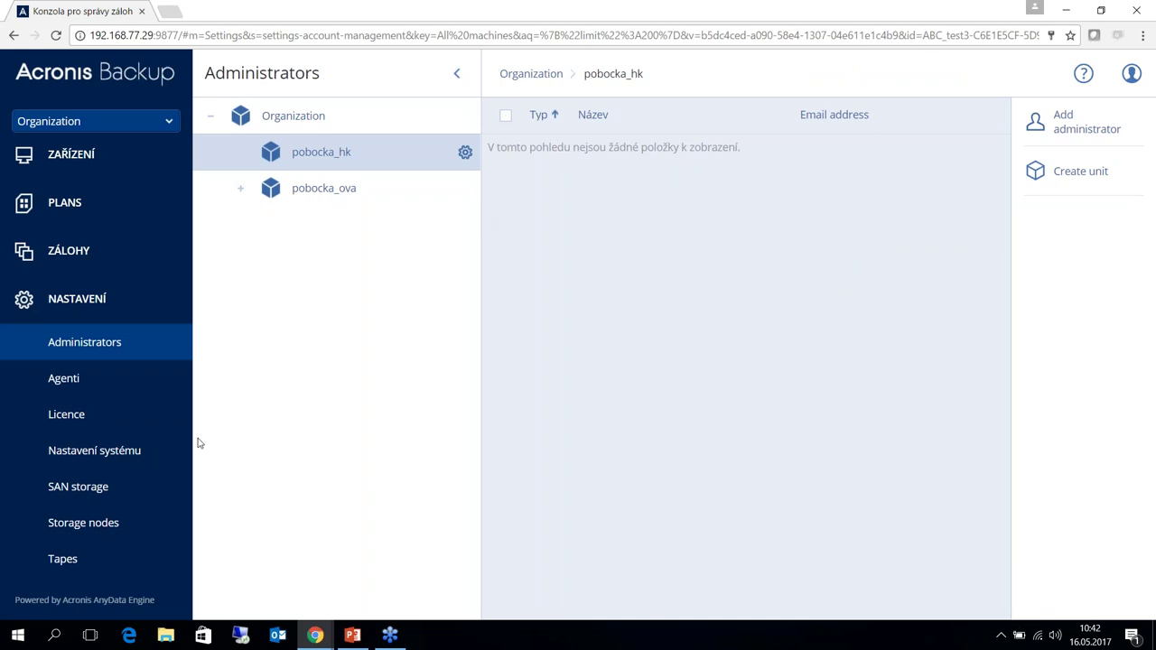
# View the installed agents and the licence overview in the console settings.
pyautogui.click(91, 389)
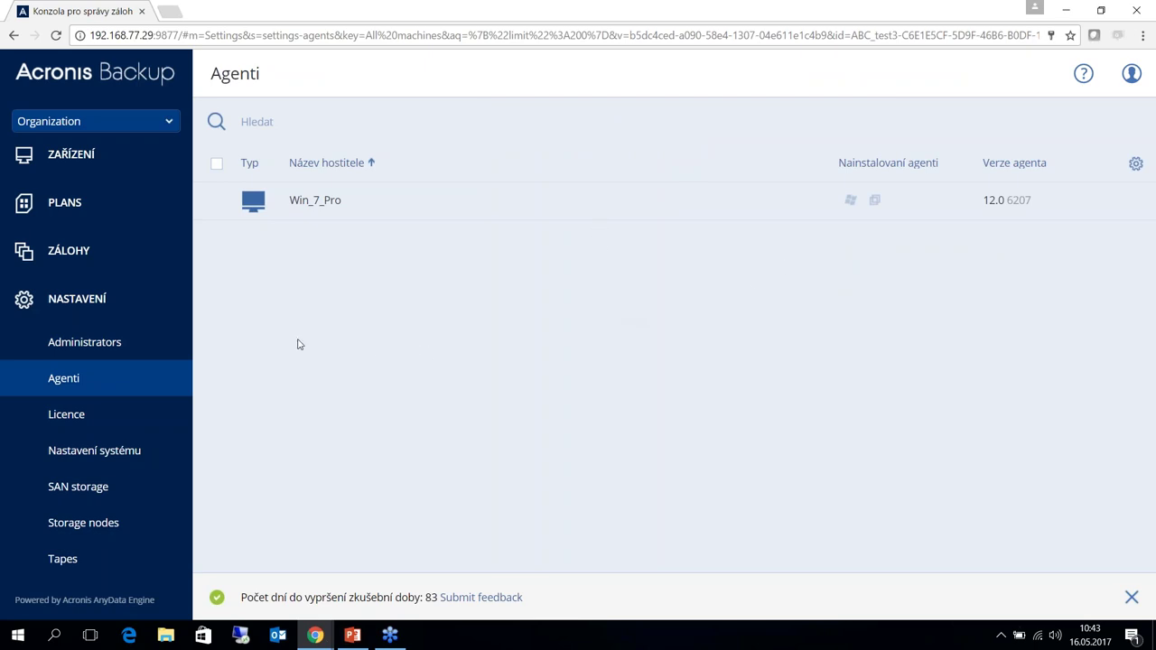
pyautogui.click(80, 422)
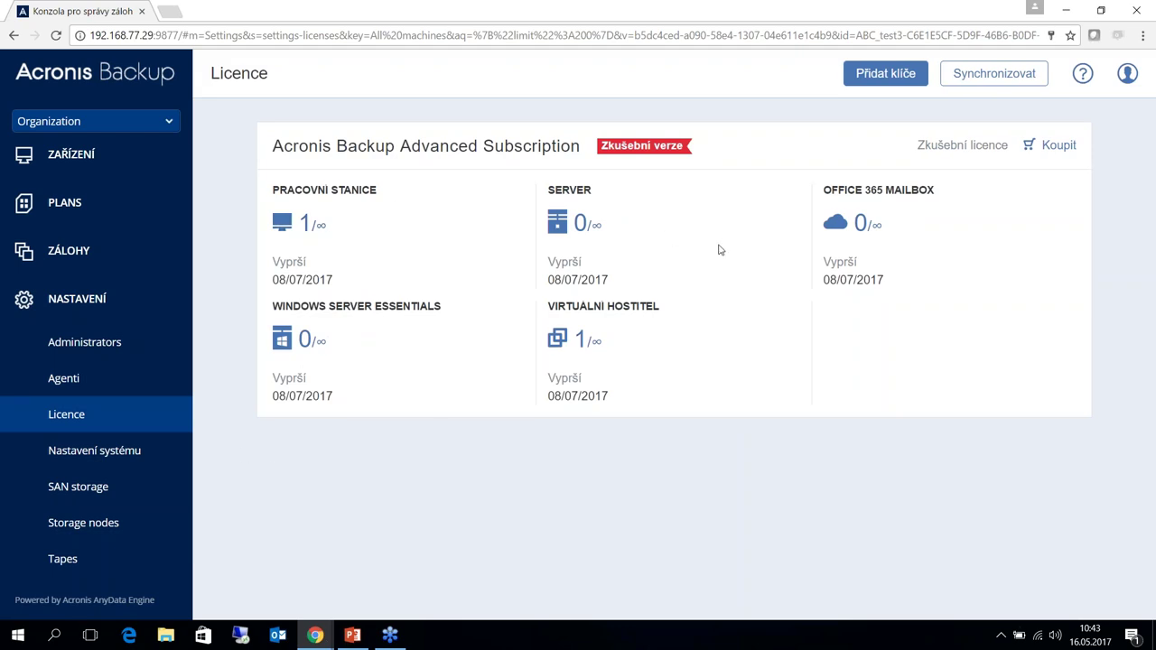
# Review the system settings and look through the list of default backup options.
pyautogui.click(105, 466)
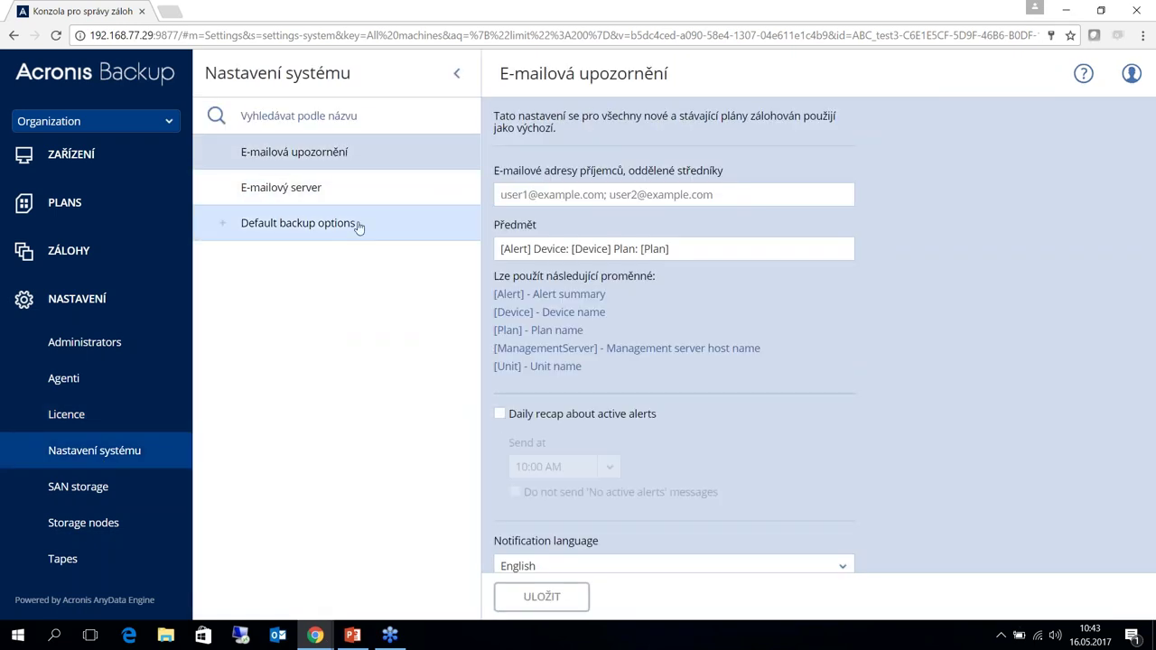
pyautogui.click(326, 228)
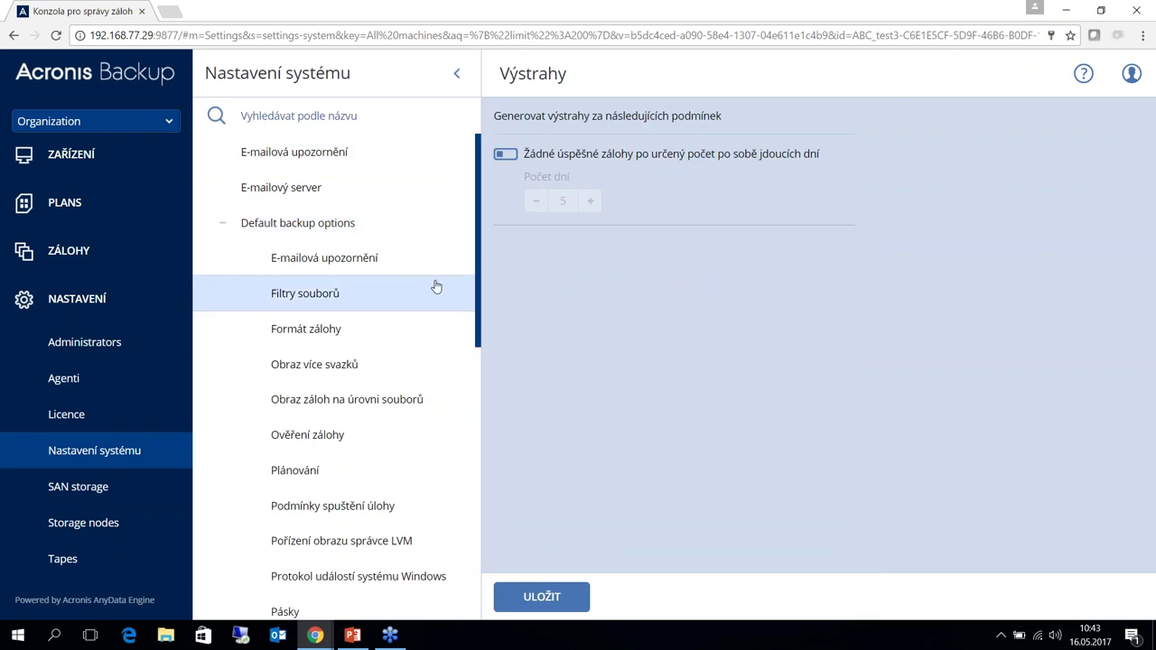
pyautogui.scroll(-5, 403, 276)
pyautogui.scroll(5, 406, 281)
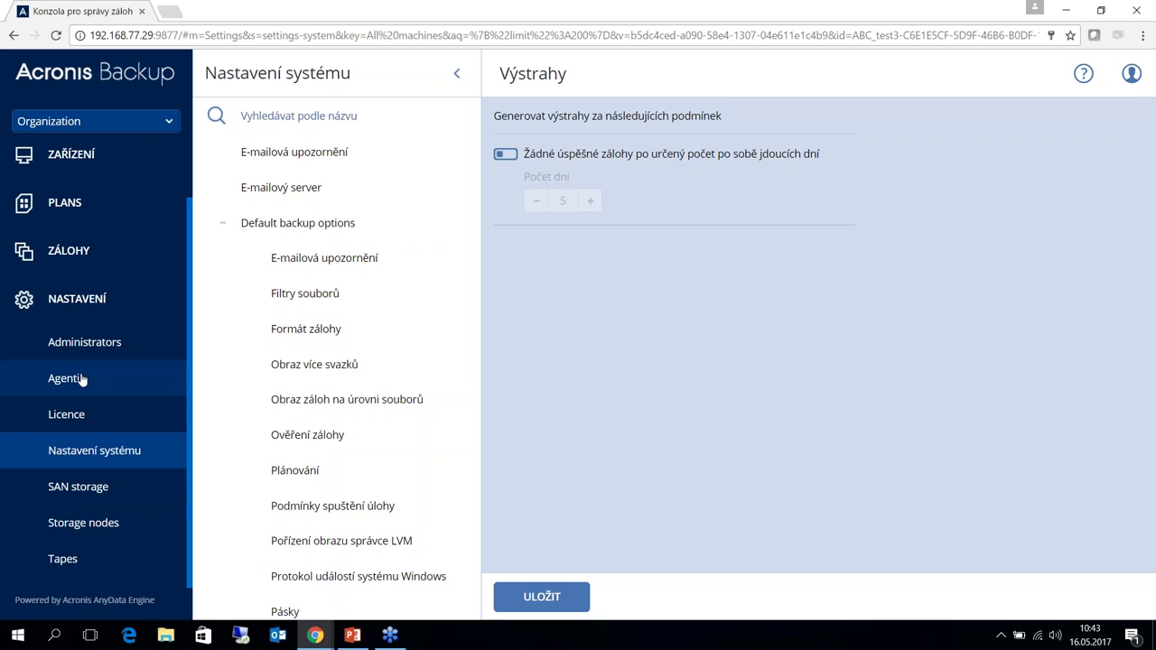
# View the SAN storage settings, and examine the details of the Win_7_Pro storage node.
pyautogui.click(84, 489)
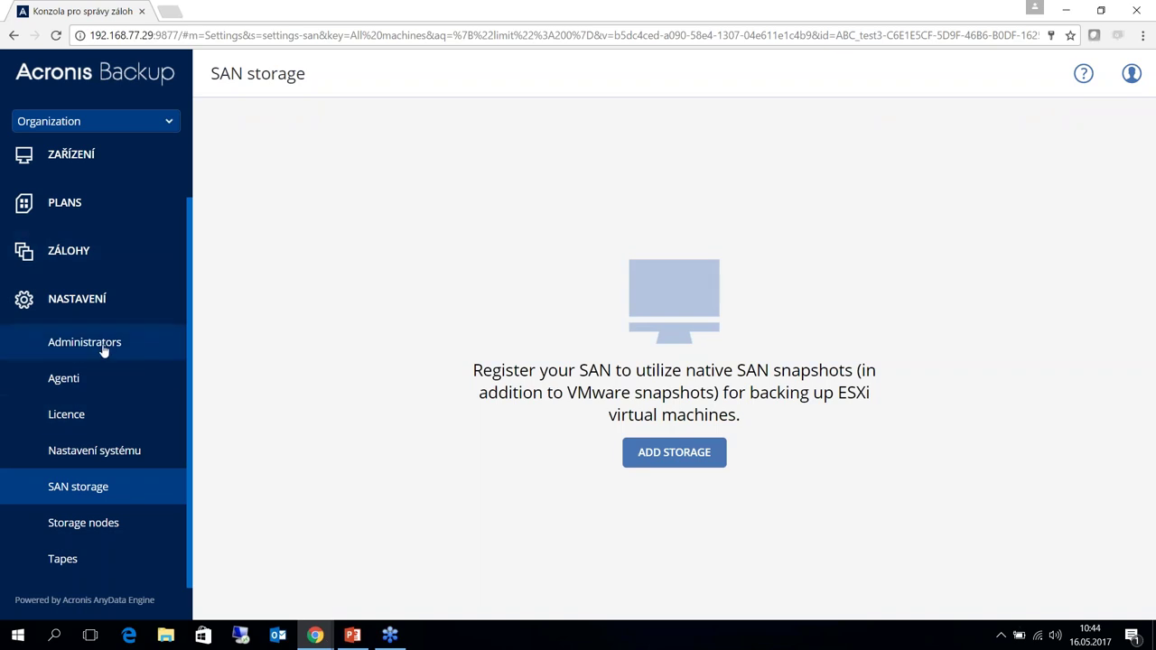
pyautogui.click(108, 531)
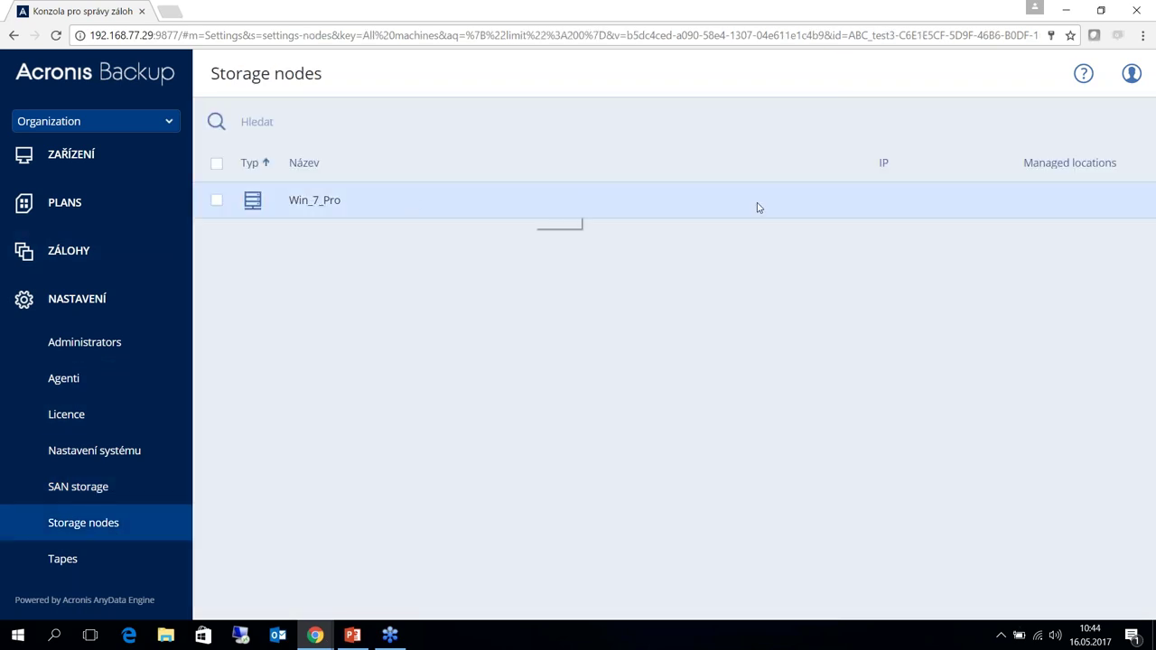
pyautogui.click(545, 211)
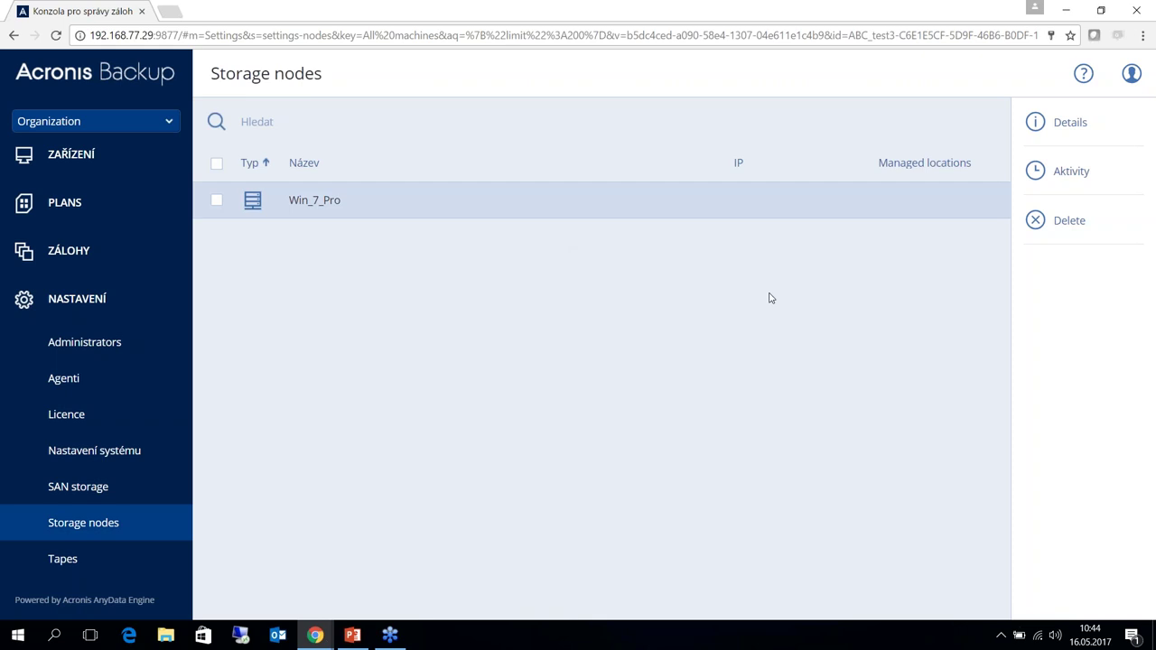
pyautogui.click(1064, 123)
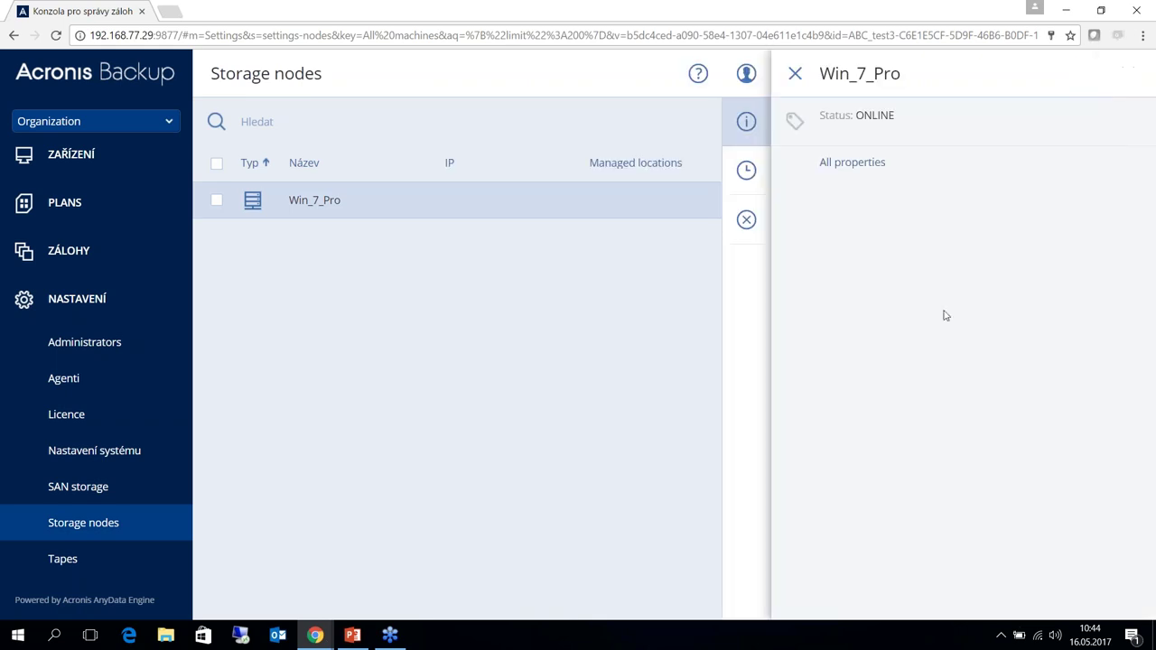
pyautogui.click(799, 80)
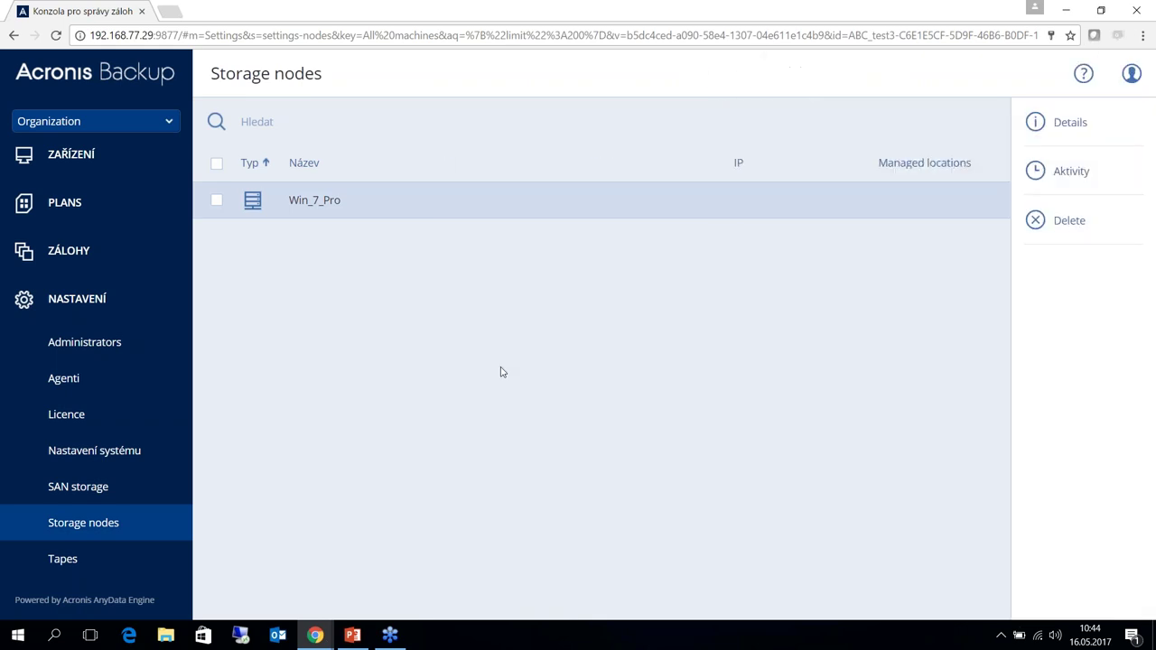
# View the Tapes settings, and switch to the Acronis Backup 12 ADVANCED presentation in PowerPoint.
pyautogui.click(91, 560)
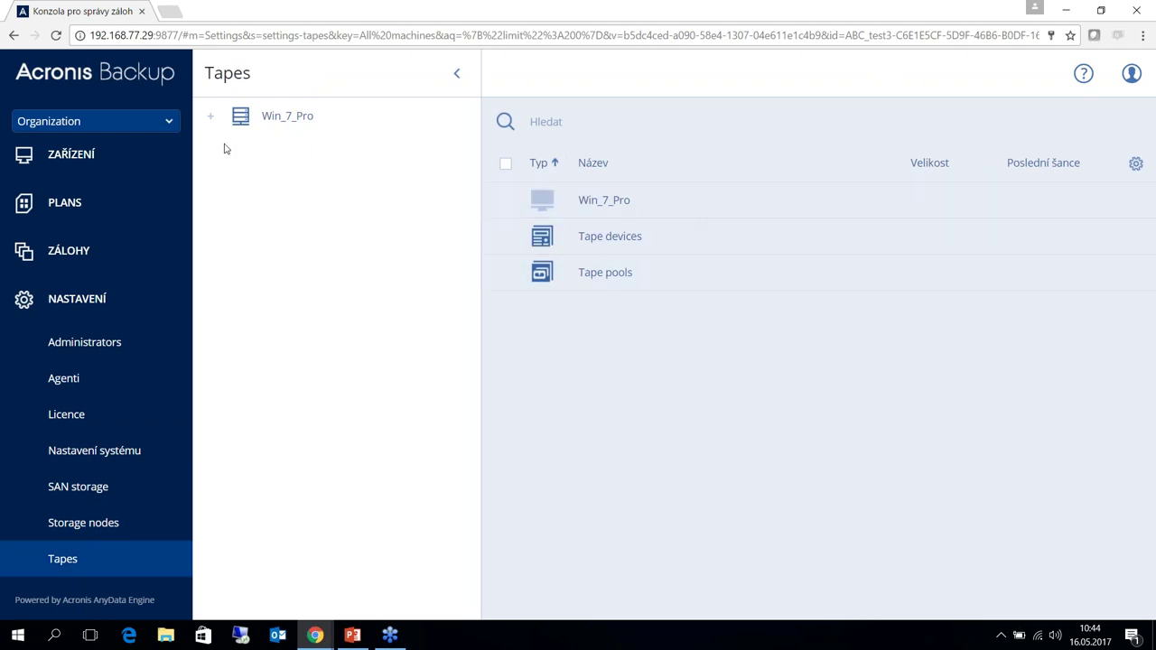
pyautogui.scroll(1, 76, 478)
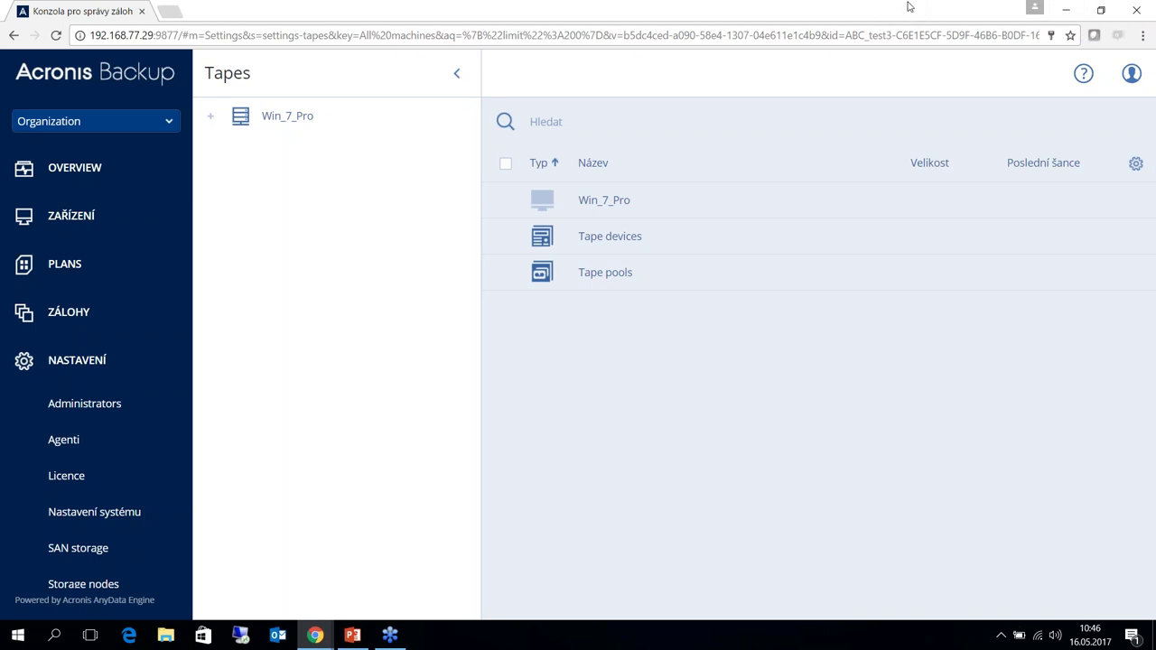
pyautogui.click(1069, 10)
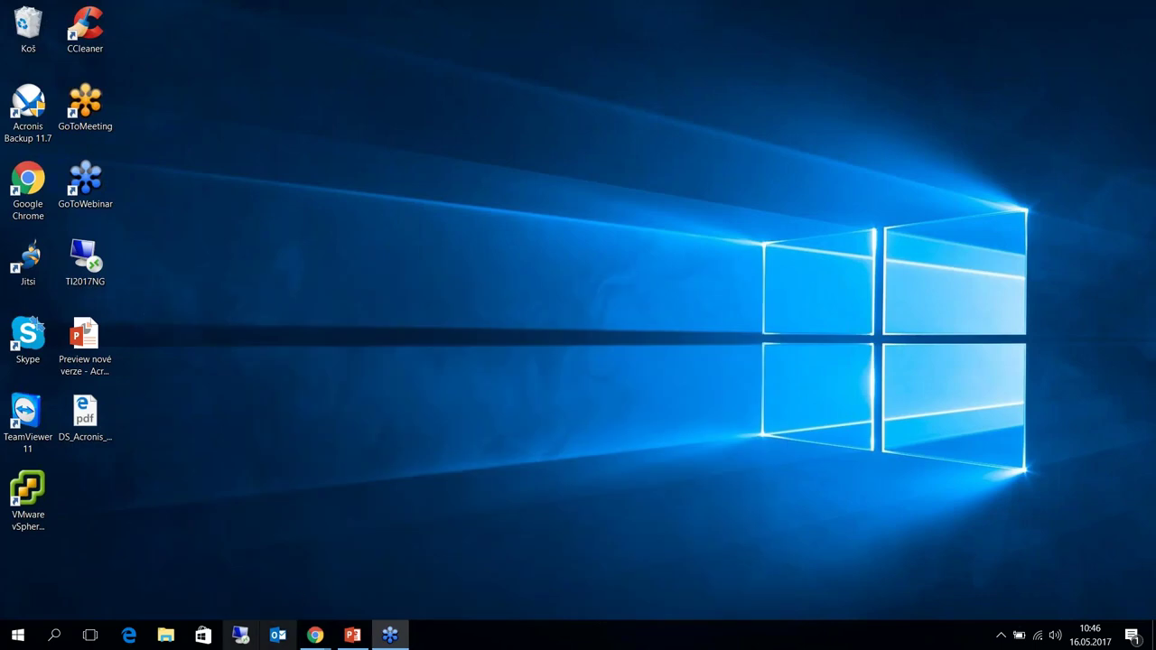
pyautogui.click(352, 636)
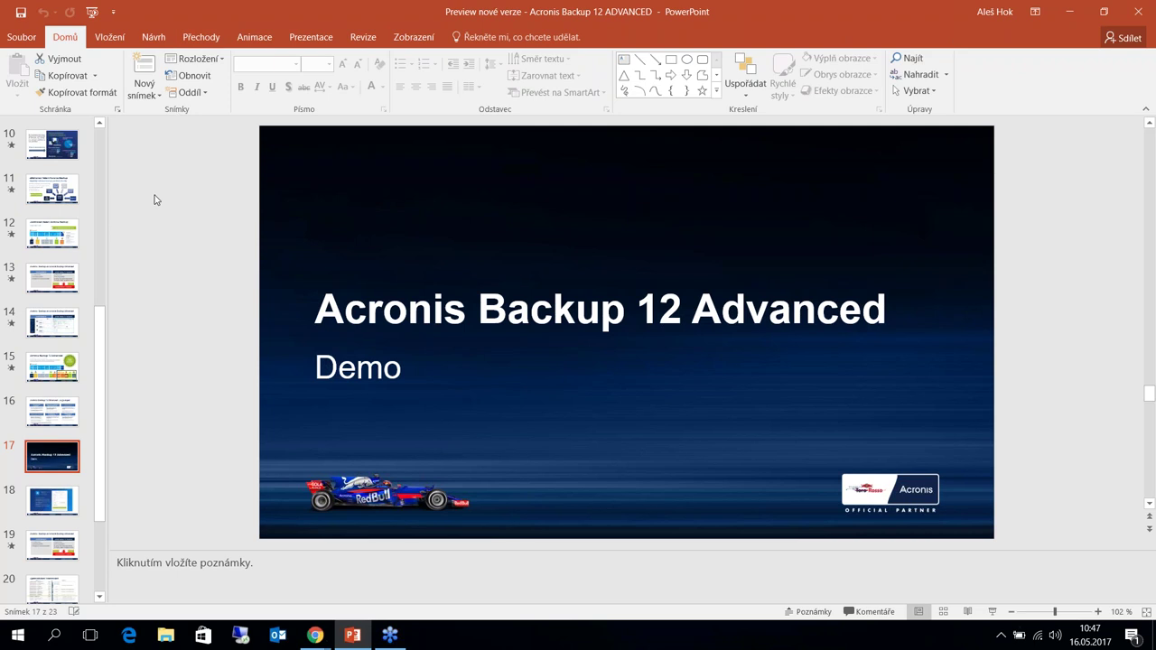
pyautogui.press('F5')
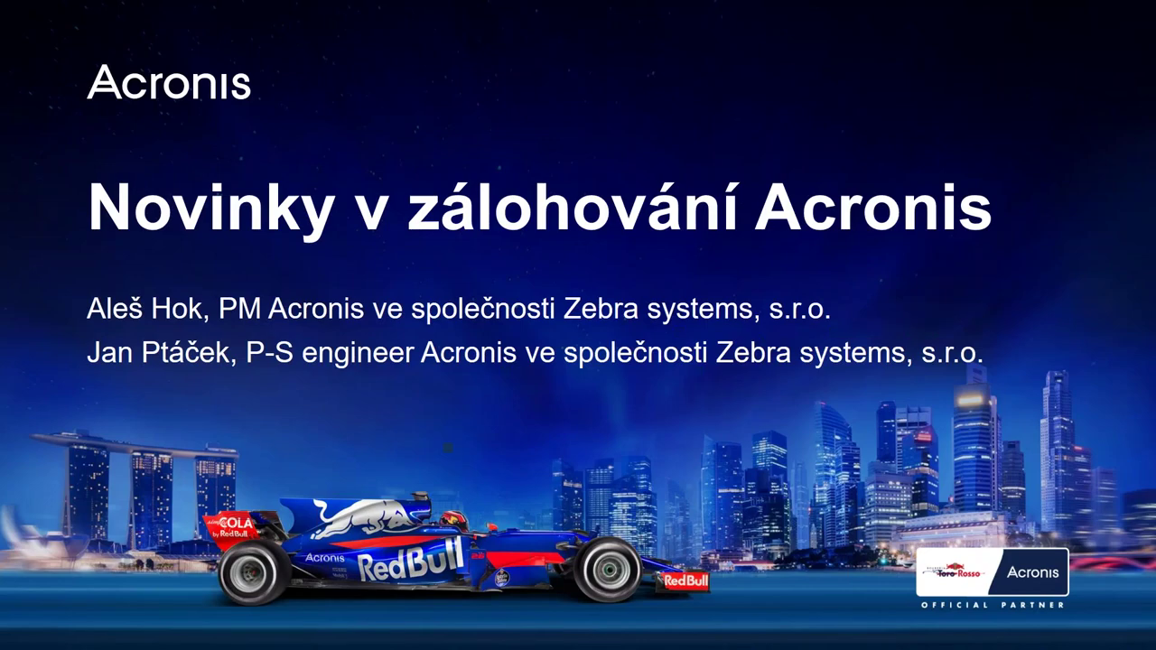
pyautogui.press('Escape')
pyautogui.scroll(-5, 63, 437)
pyautogui.scroll(-5, 63, 437)
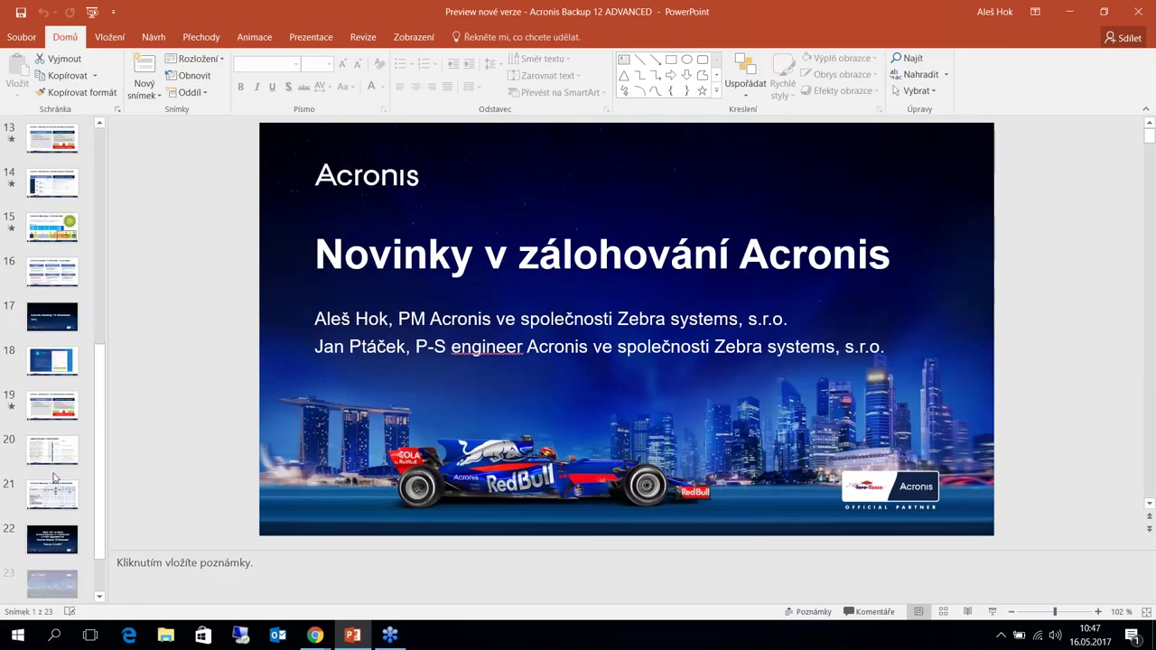
pyautogui.scroll(10, 63, 406)
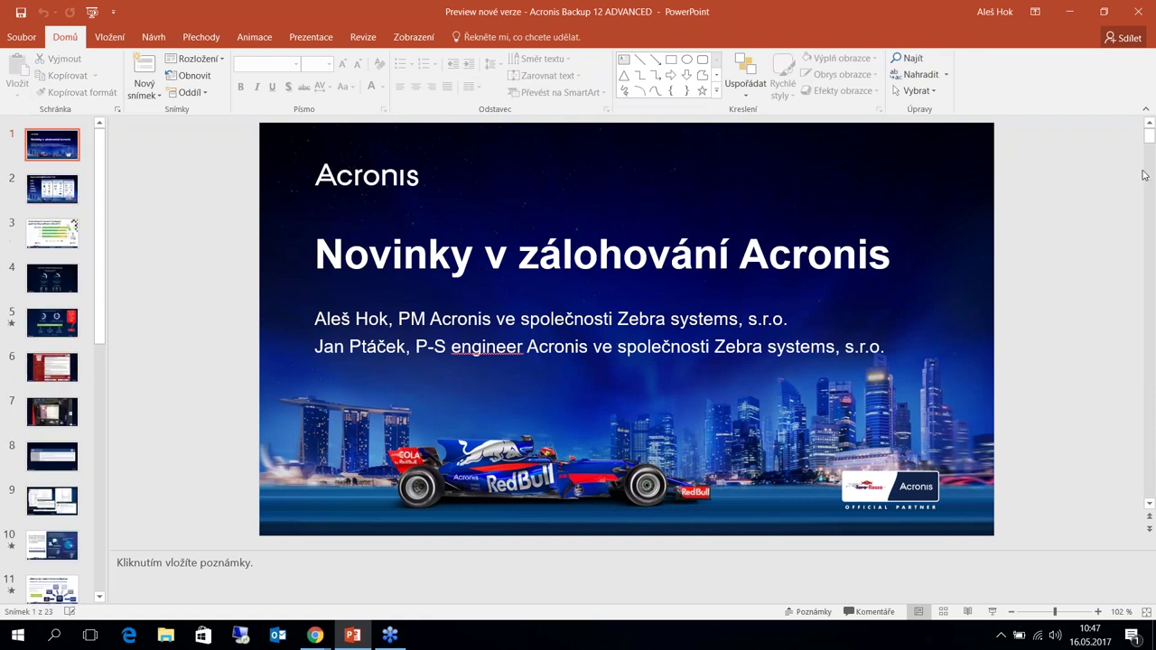
# Switch to the Acronis Backup console in Chrome to view its Tapes settings, and return to the PowerPoint presentation.
pyautogui.moveTo(314, 635)
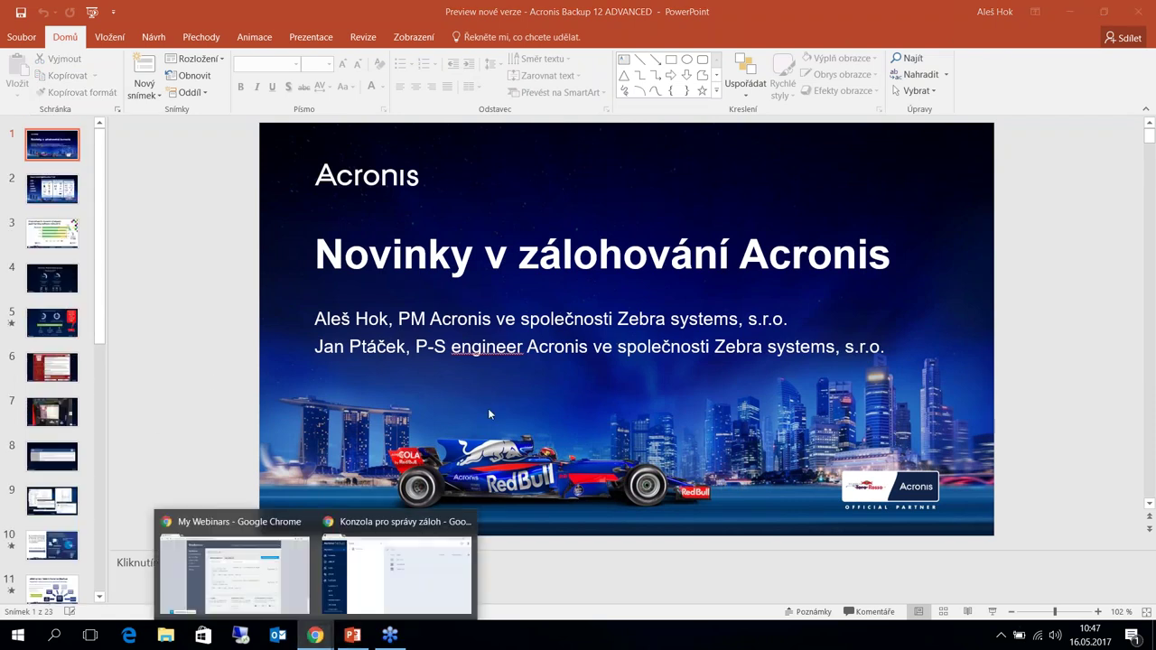
pyautogui.click(388, 556)
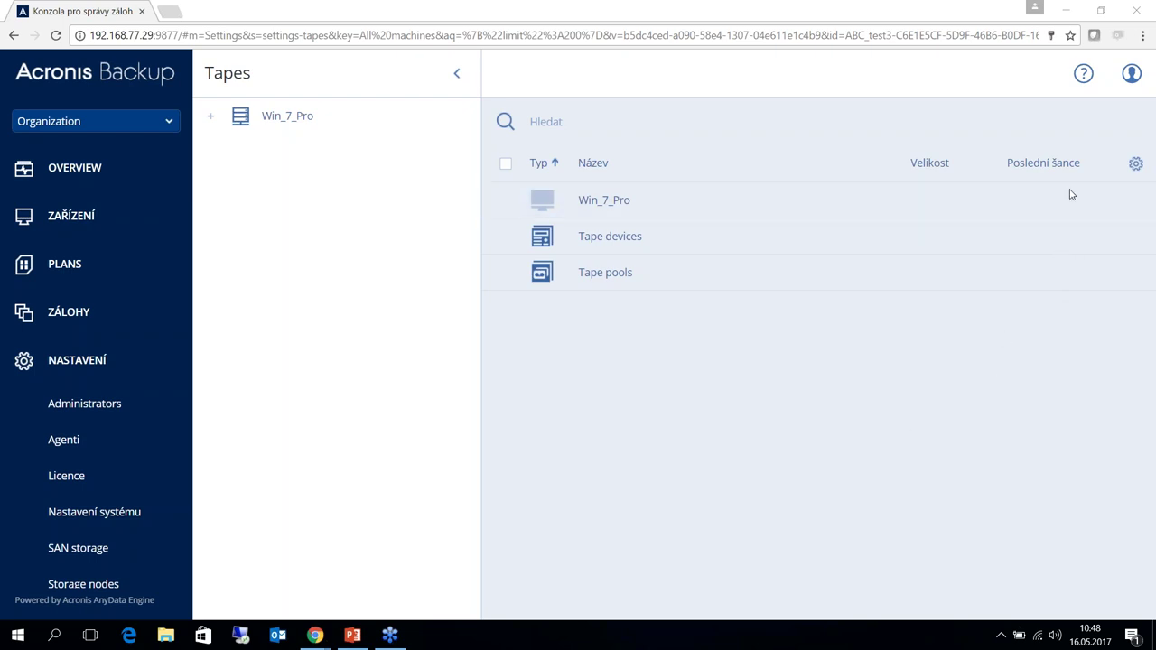
pyautogui.click(354, 637)
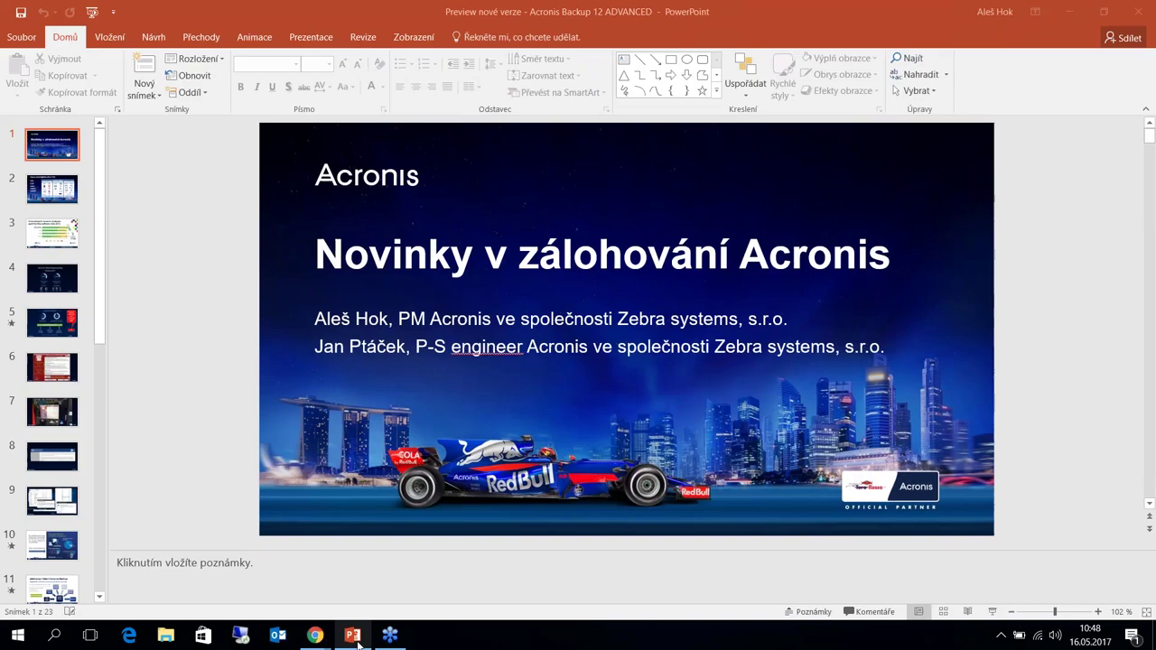
# Go to slide 17, the "Acronis Backup 12 Advanced" Demo slide, in the presentation.
pyautogui.click(55, 471)
pyautogui.scroll(-5, 54, 479)
pyautogui.click(52, 463)
pyautogui.scroll(-1, 54, 433)
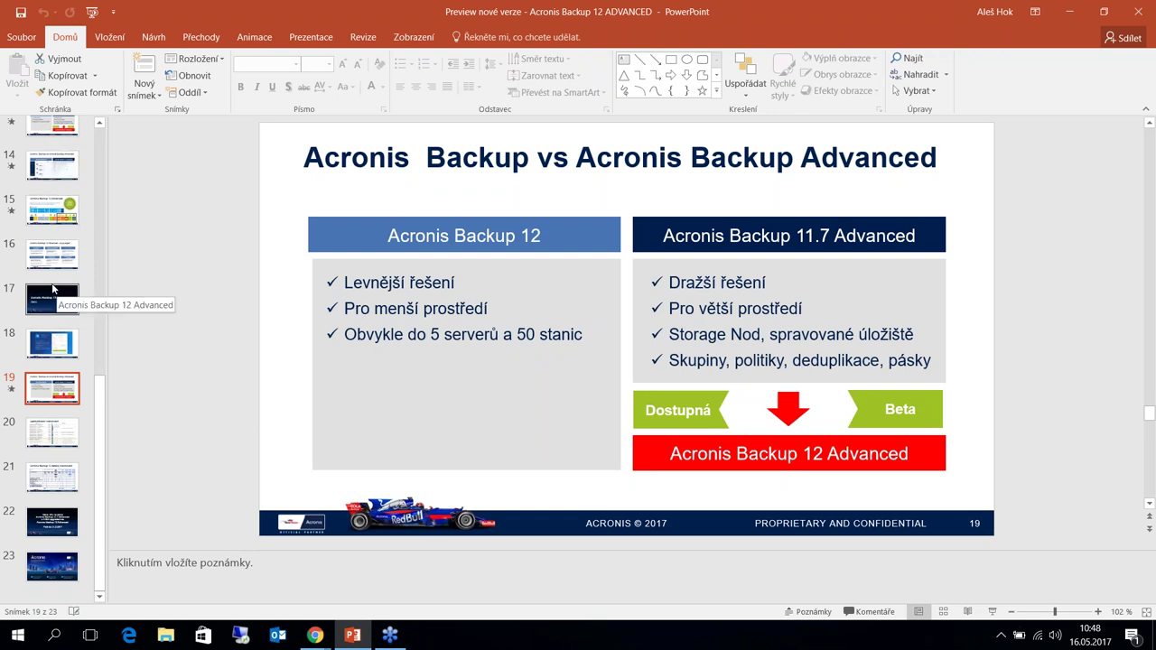
pyautogui.click(53, 343)
pyautogui.click(52, 322)
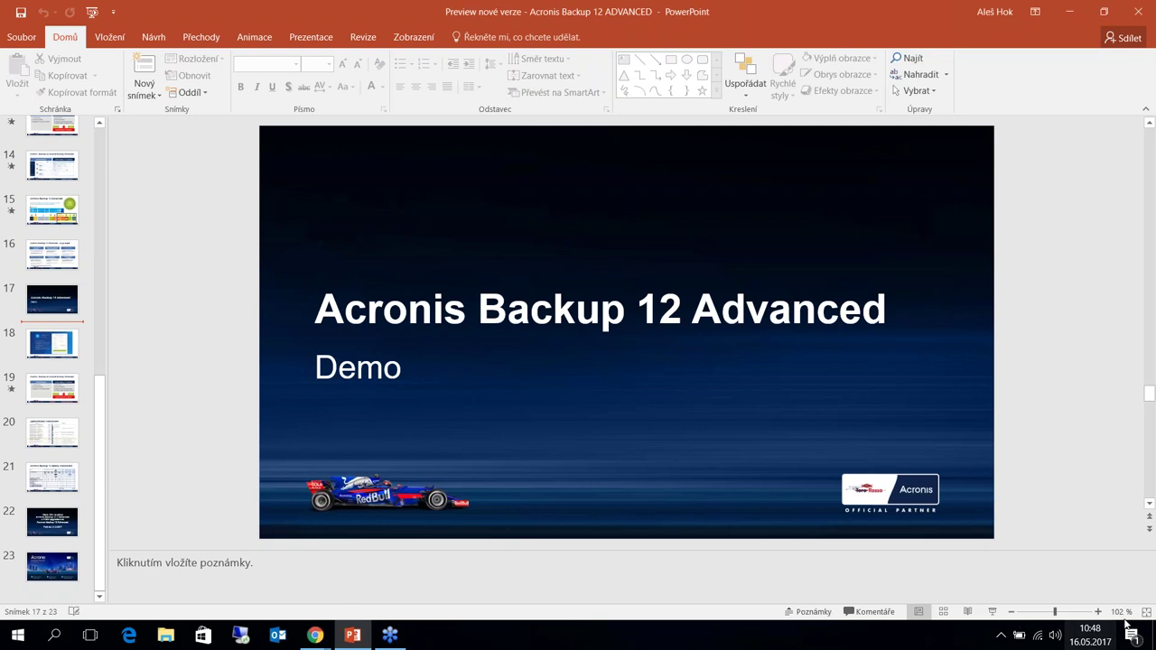
# Start the slide show from the Demo slide and advance through slides 18 and 19 to slide 20, "Zjednodušení licencování".
pyautogui.click(993, 615)
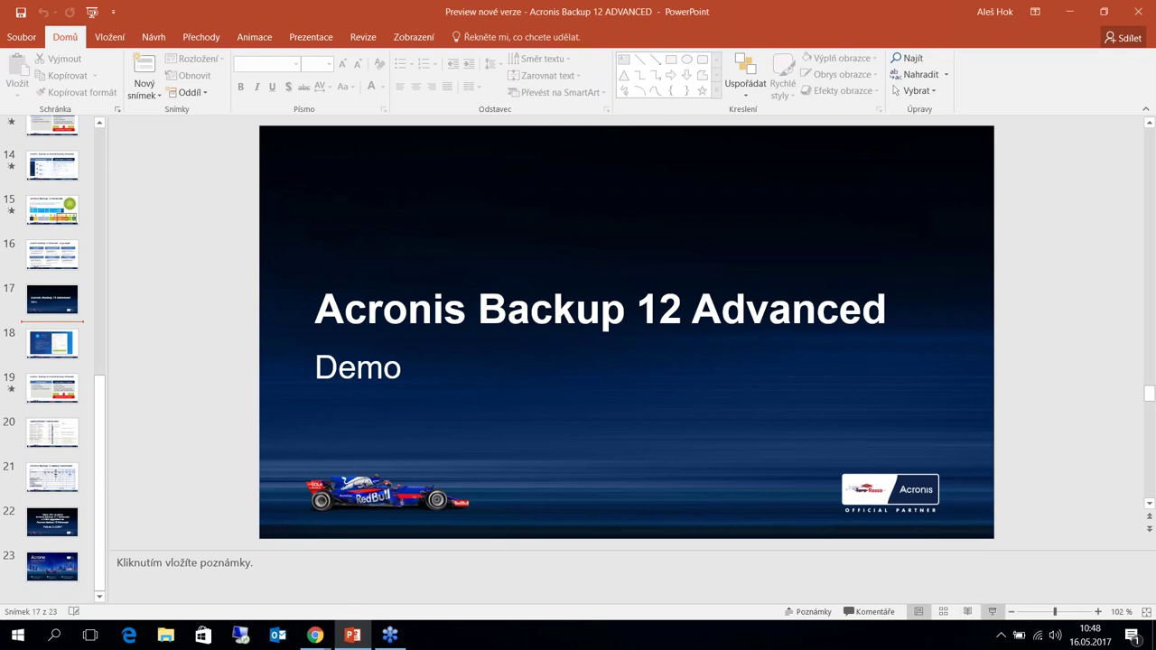
pyautogui.click(903, 326)
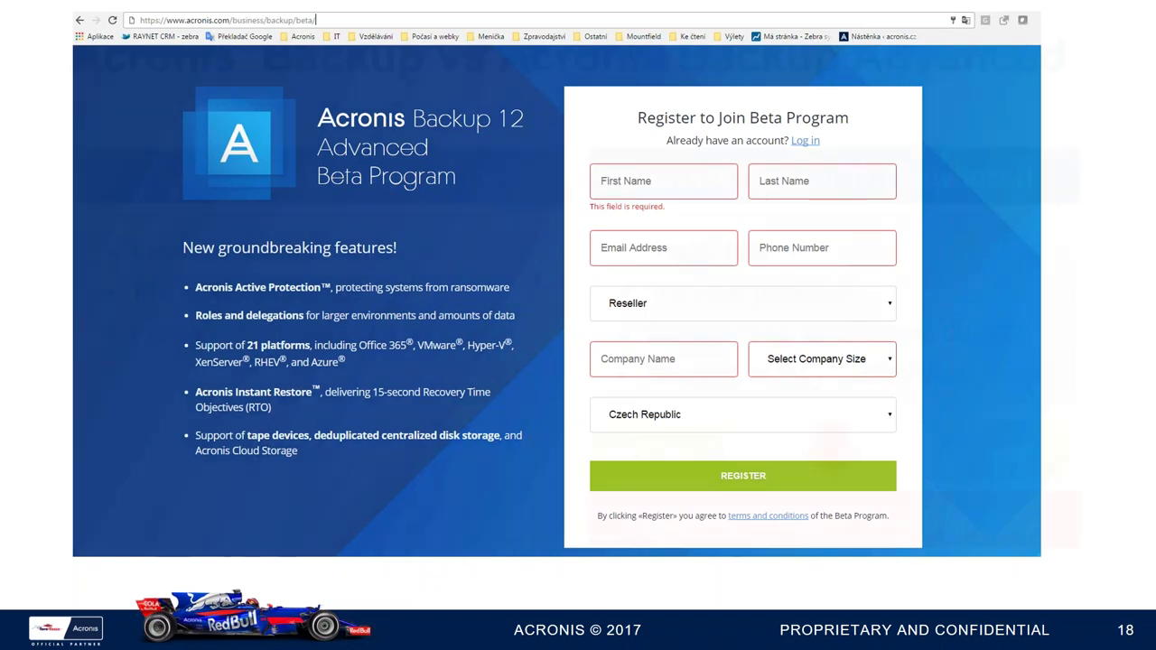
pyautogui.press('Right')
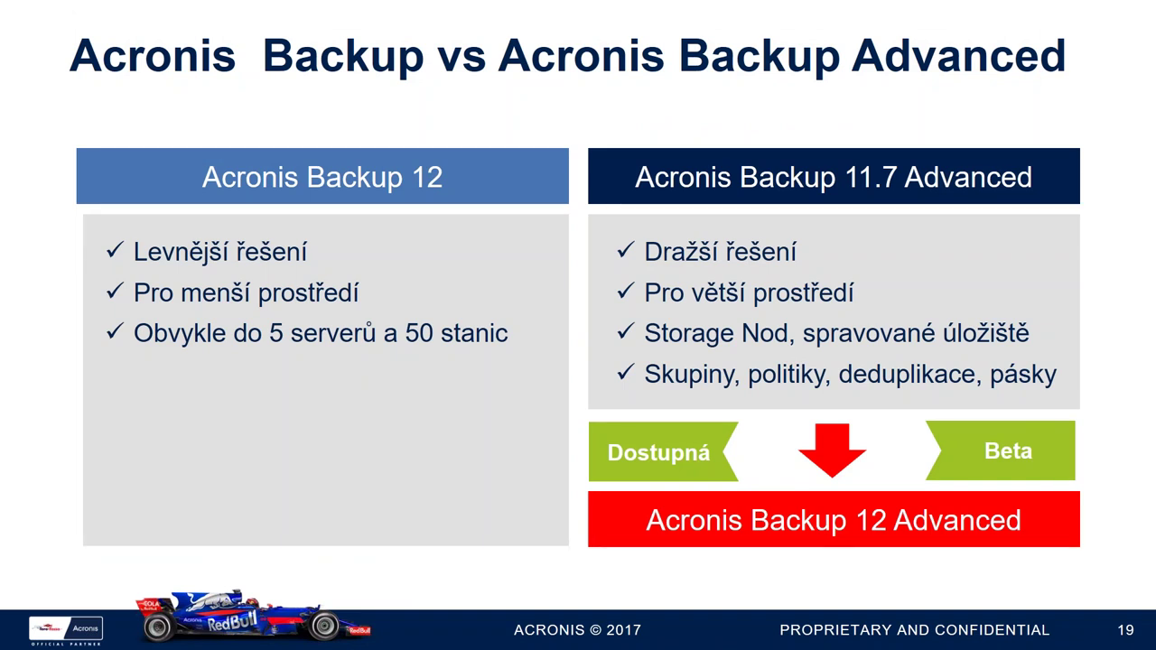
pyautogui.press('Right')
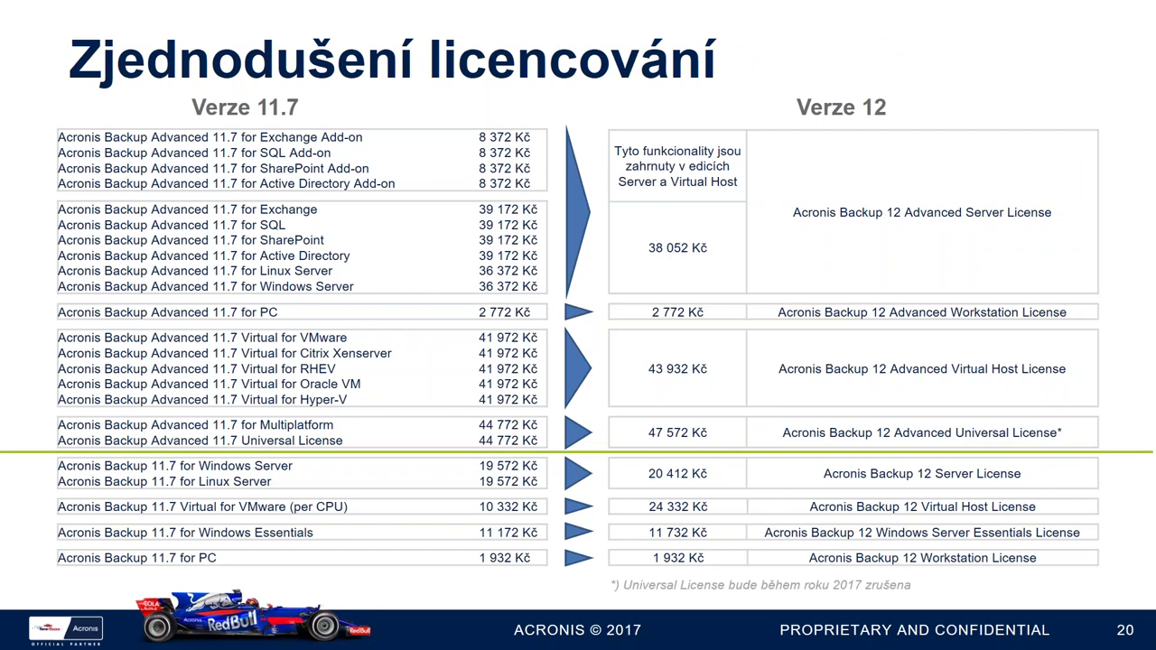